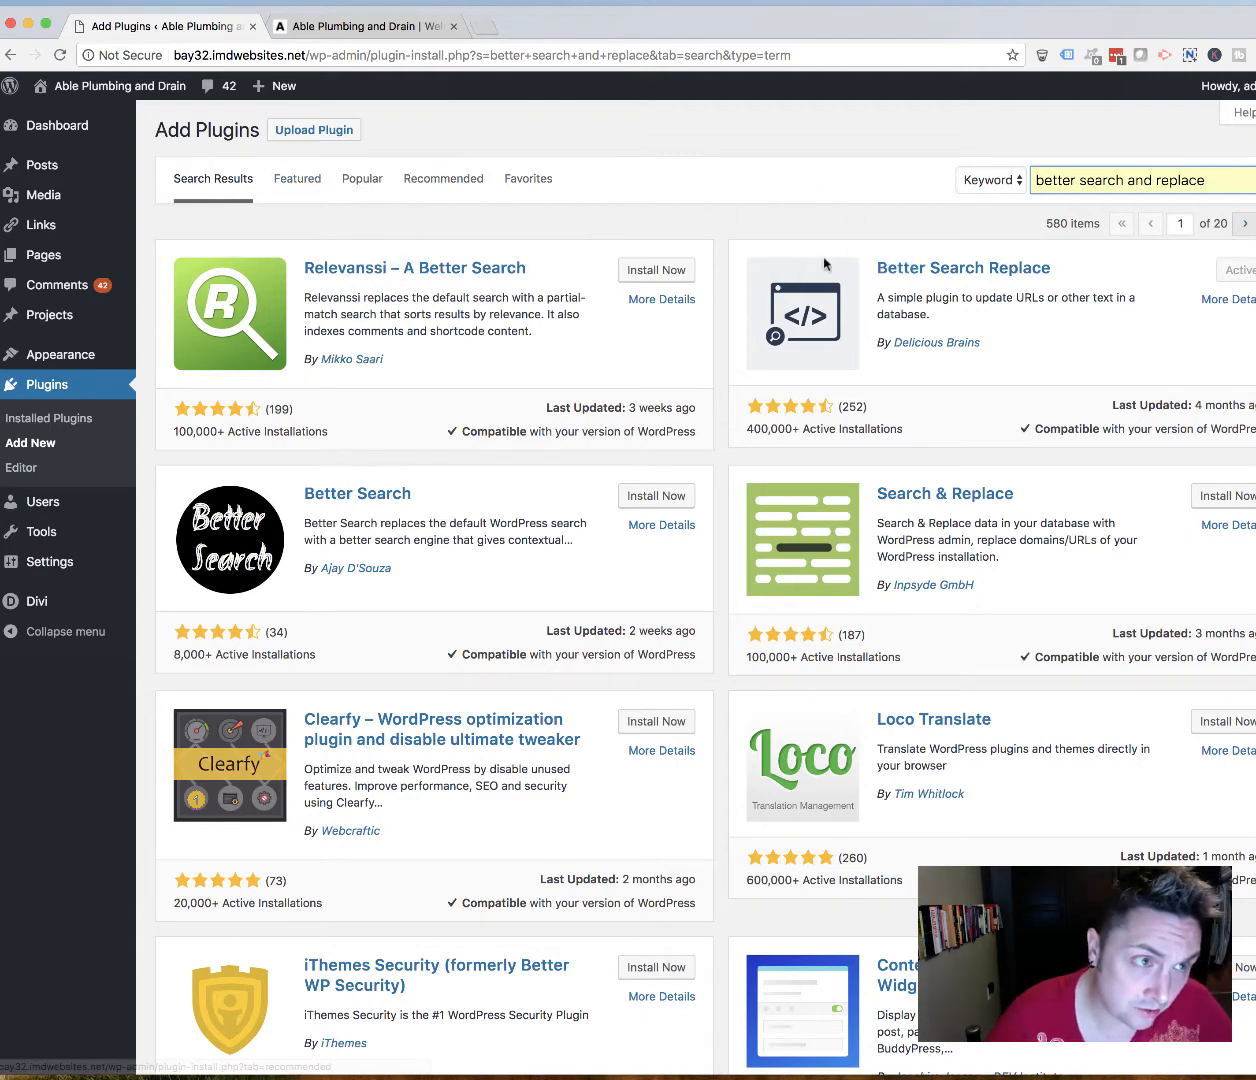
Step: Open the Better Search Replace tool in the site's administration area
mouse_move(66, 568)
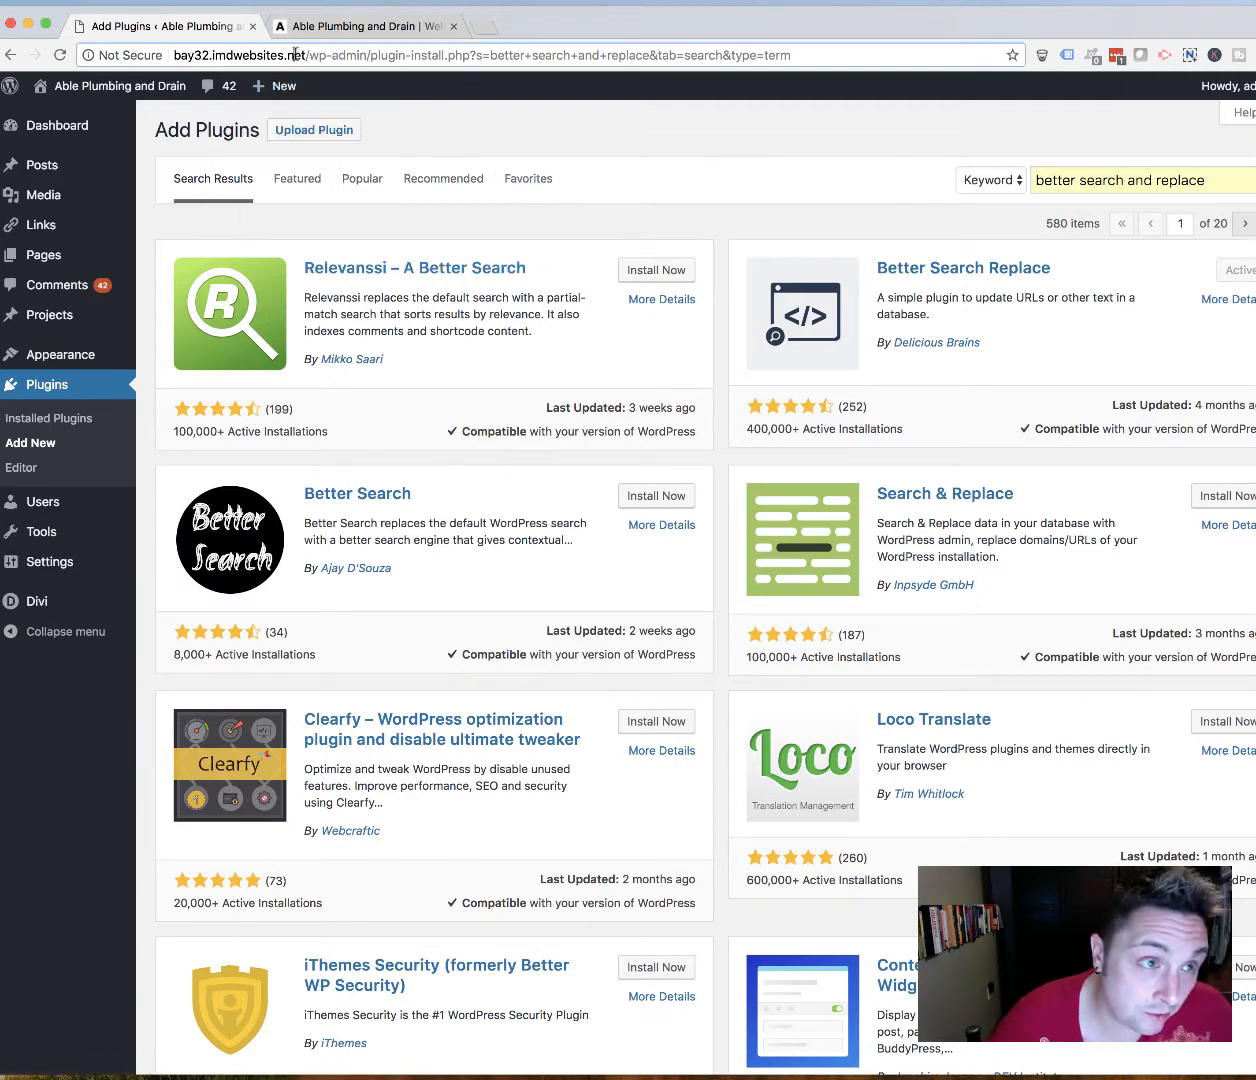
drag(295, 54, 128, 56)
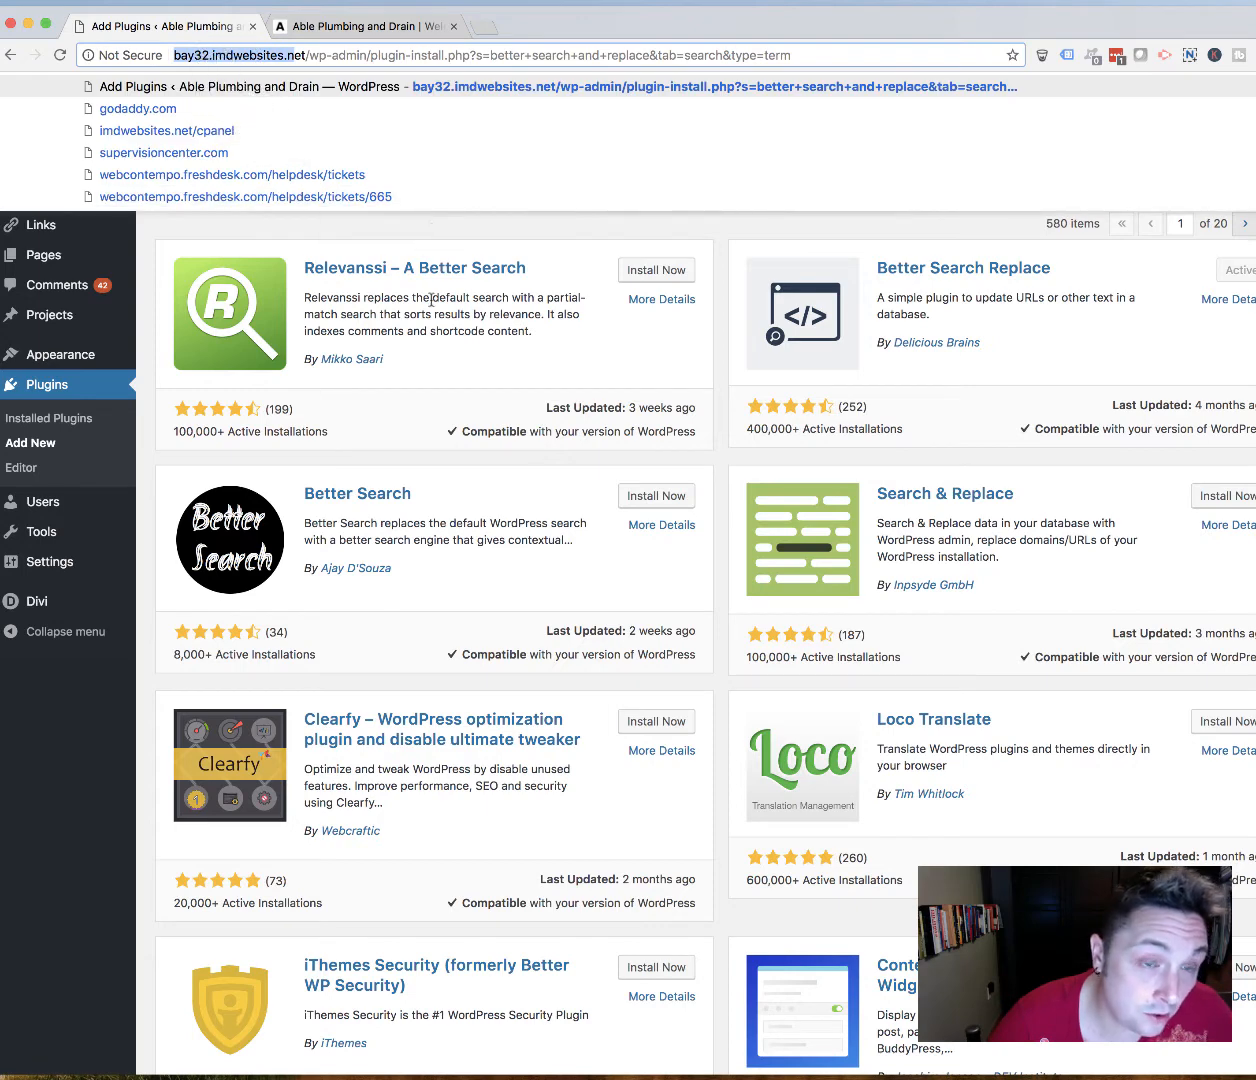
click(431, 299)
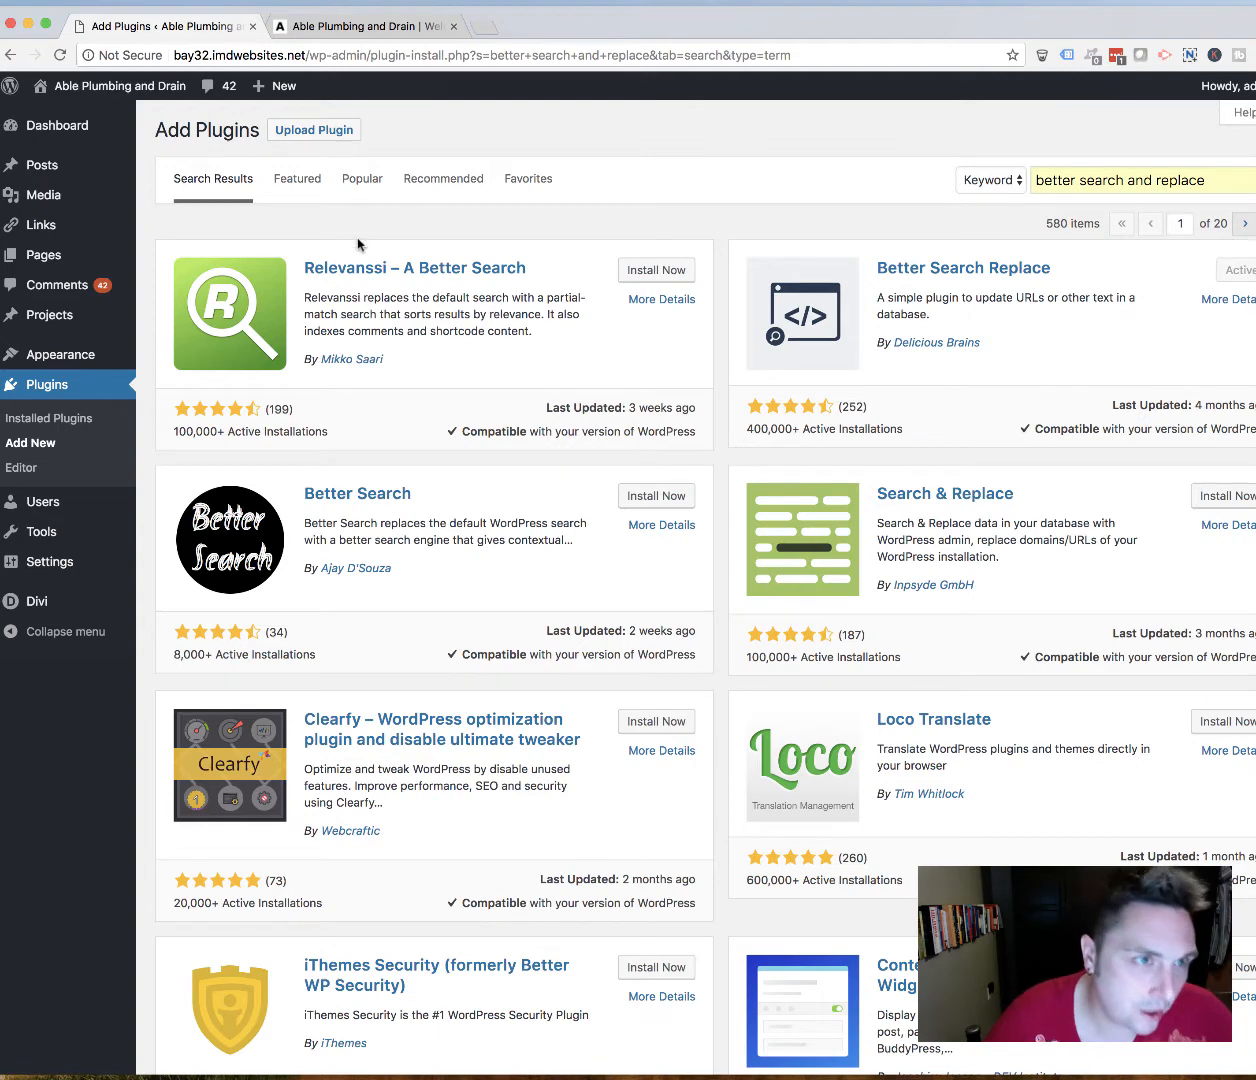
mouse_move(64, 528)
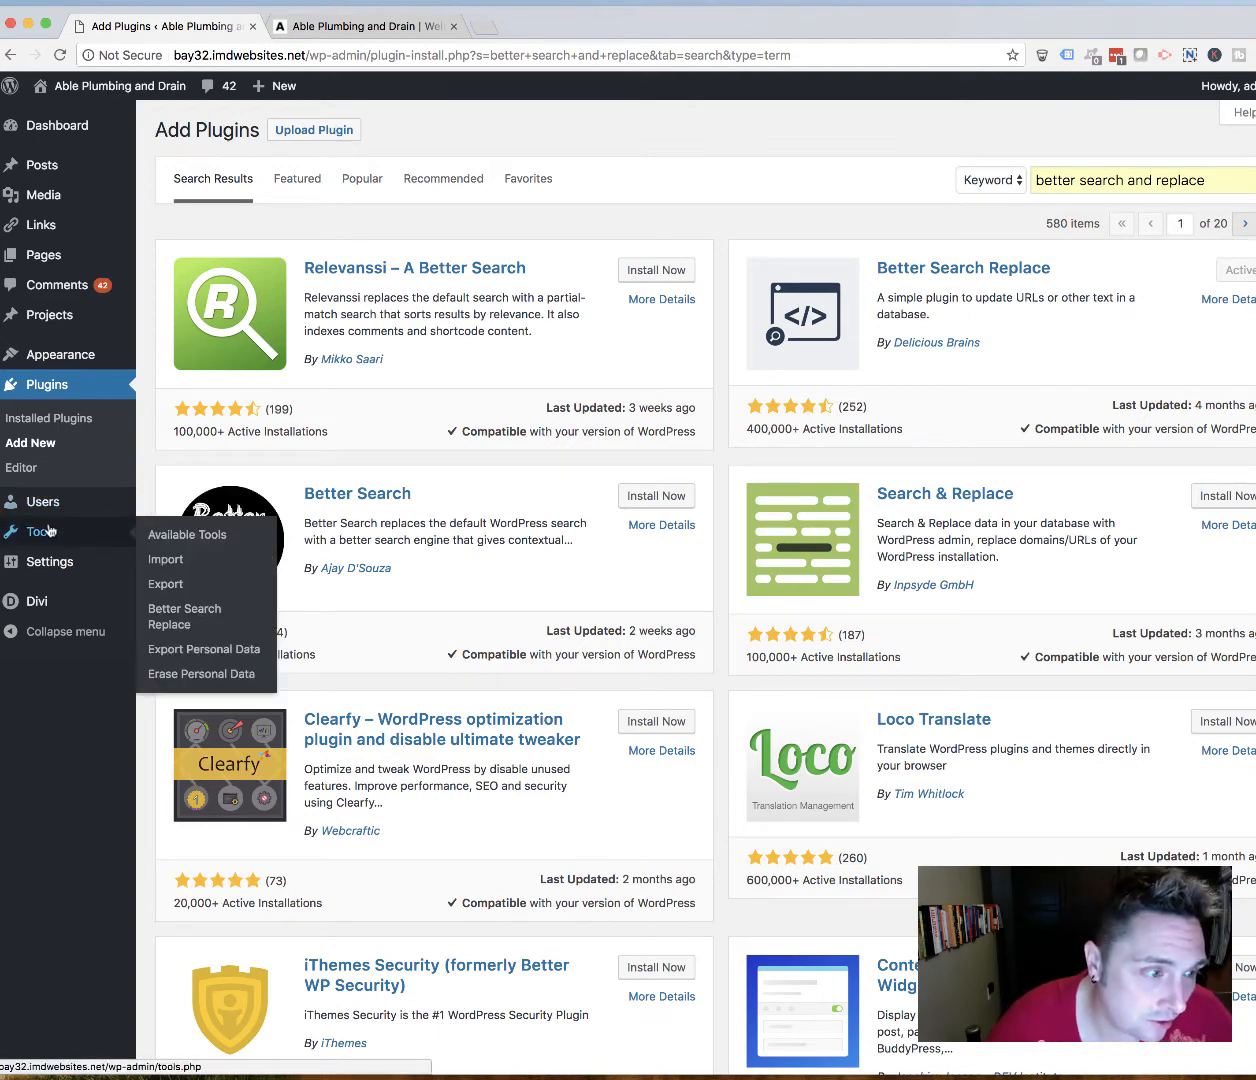
click(170, 614)
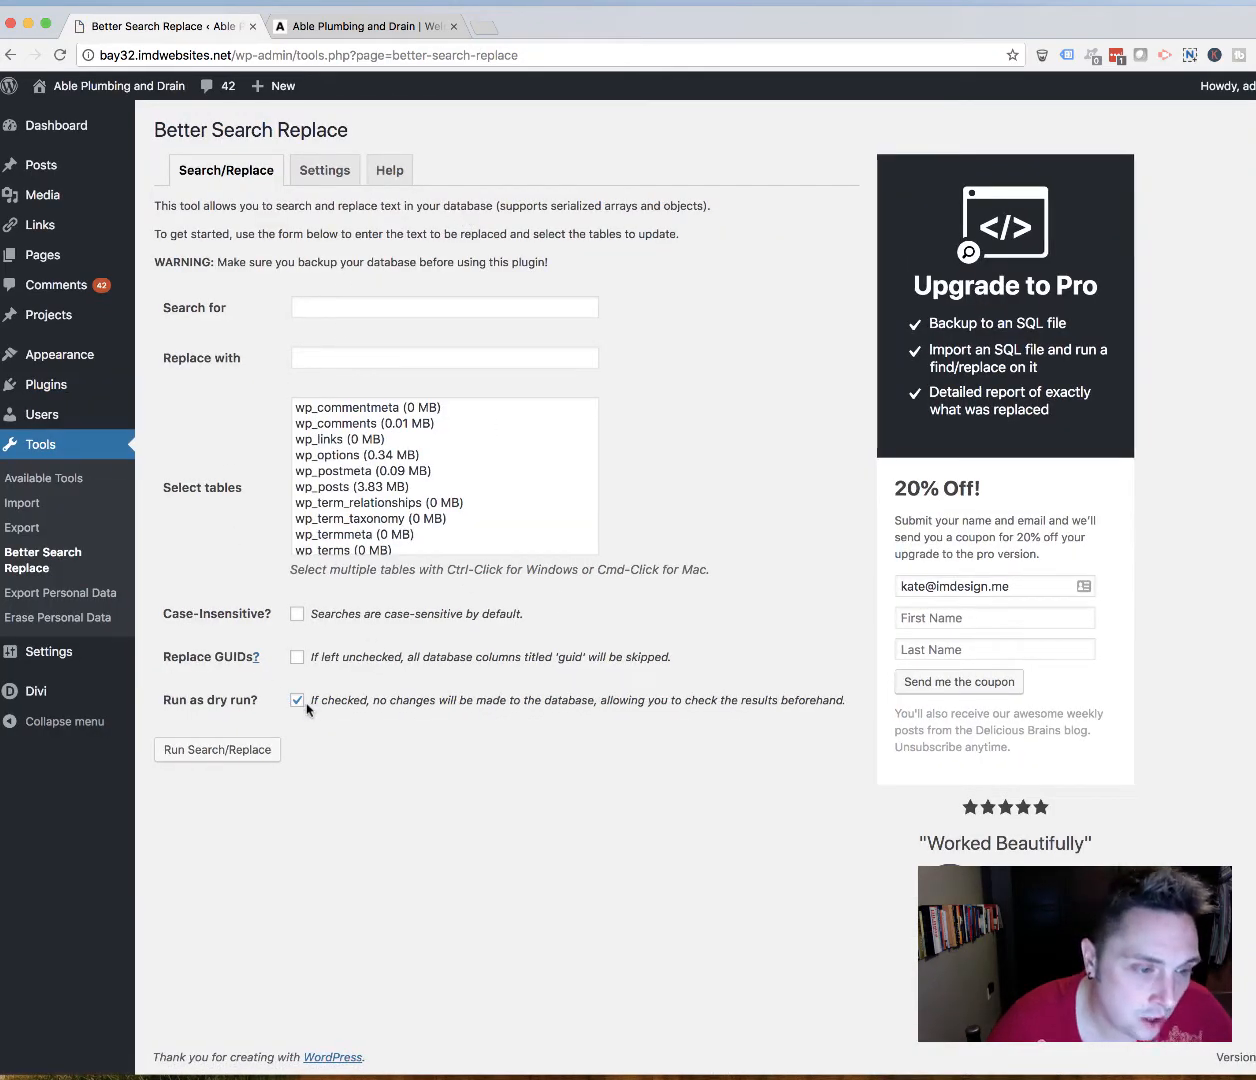
Step: Enter bay32.imdwebsites.net as the text to search for and yourdomain.com as its replacement
click(398, 308)
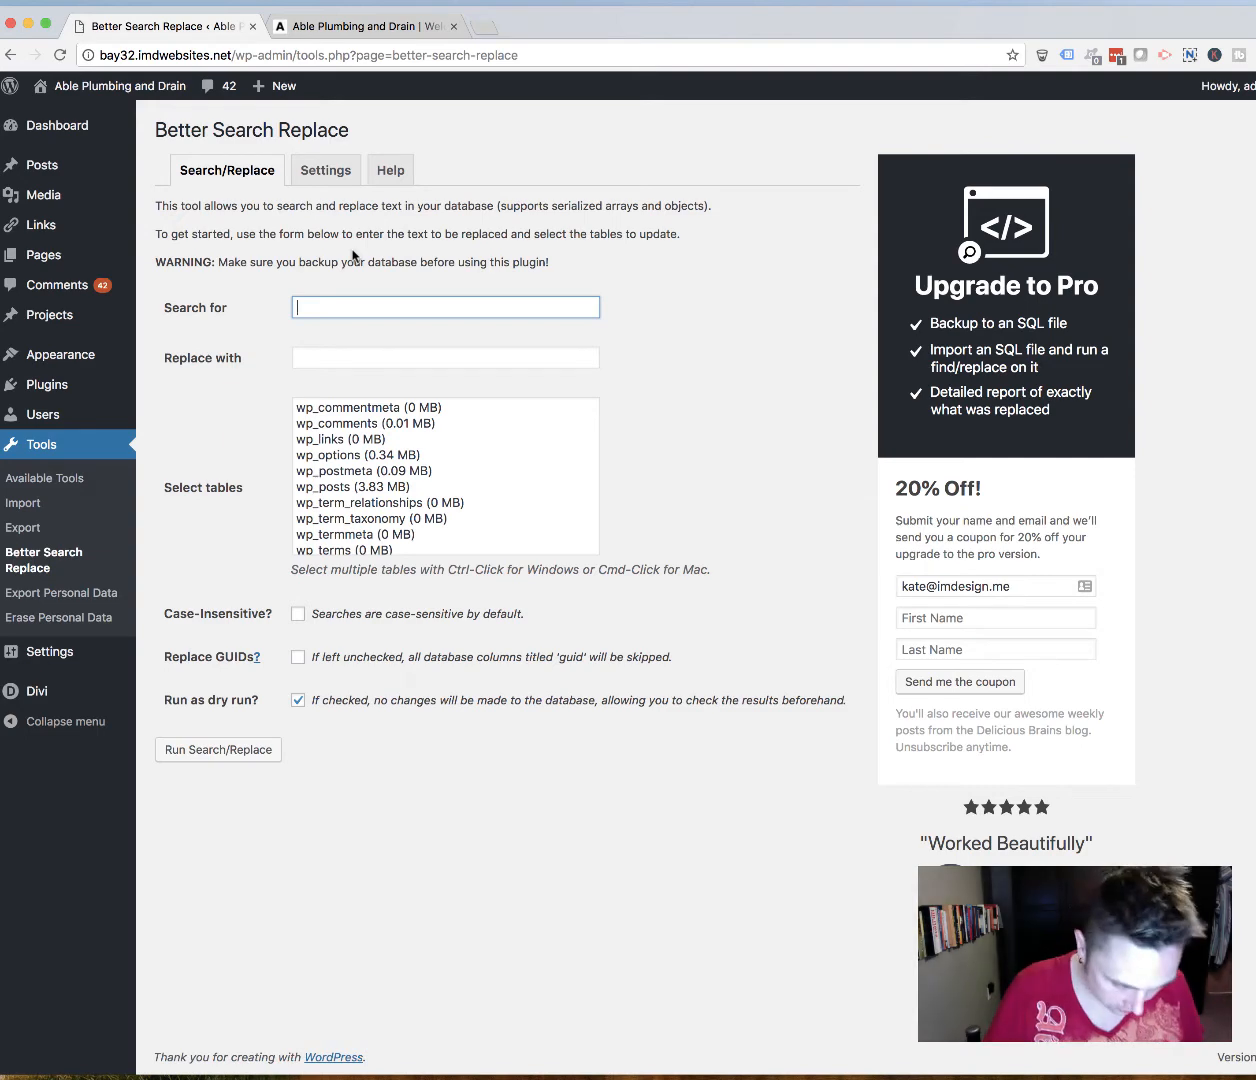
text(bay32.)
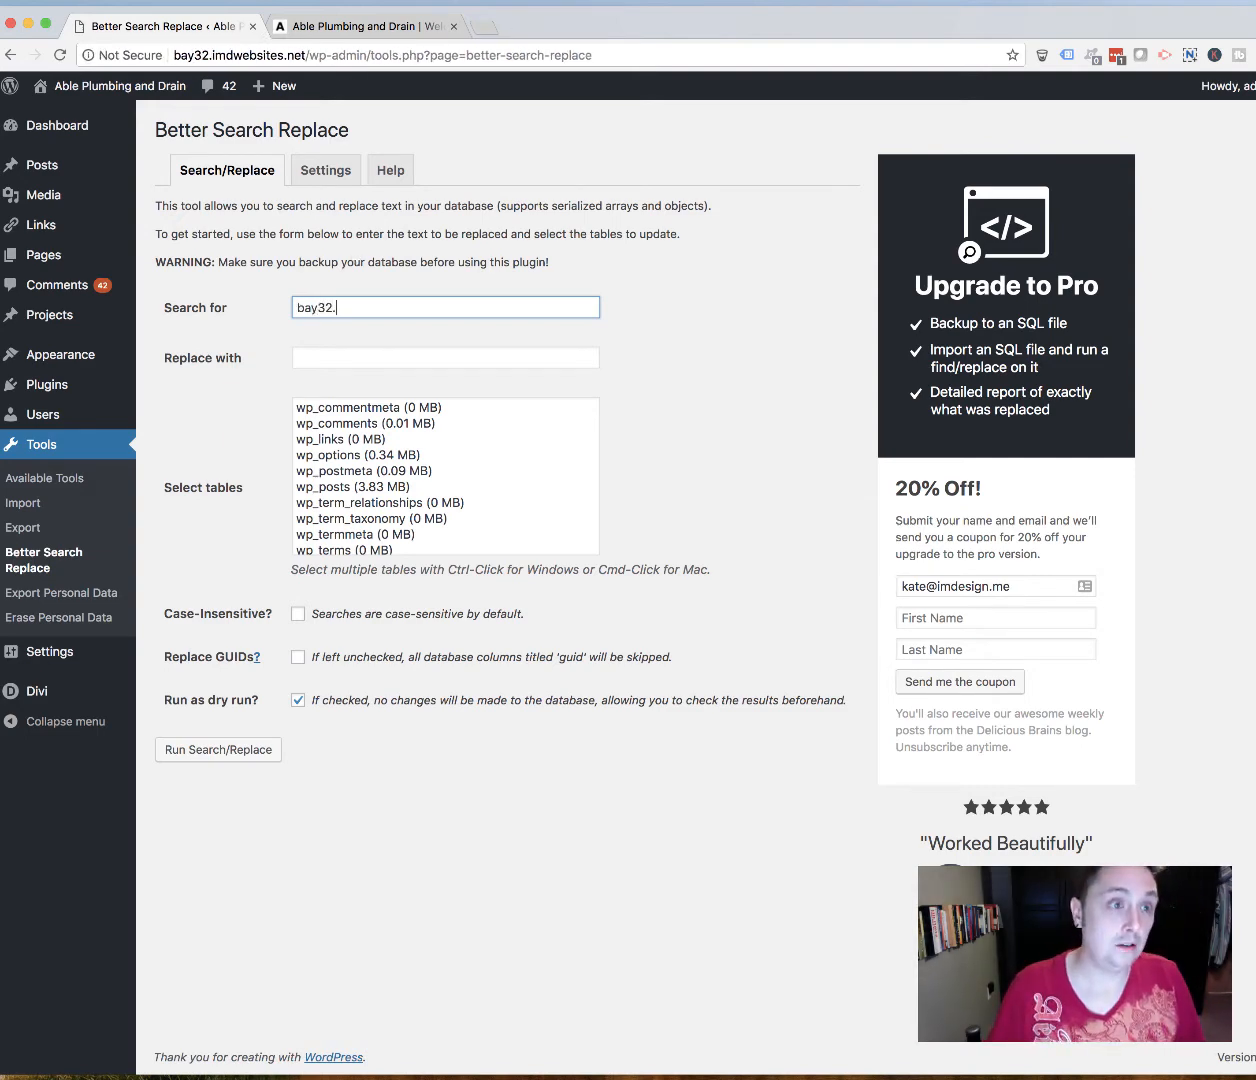
text(imdwebsites.net)
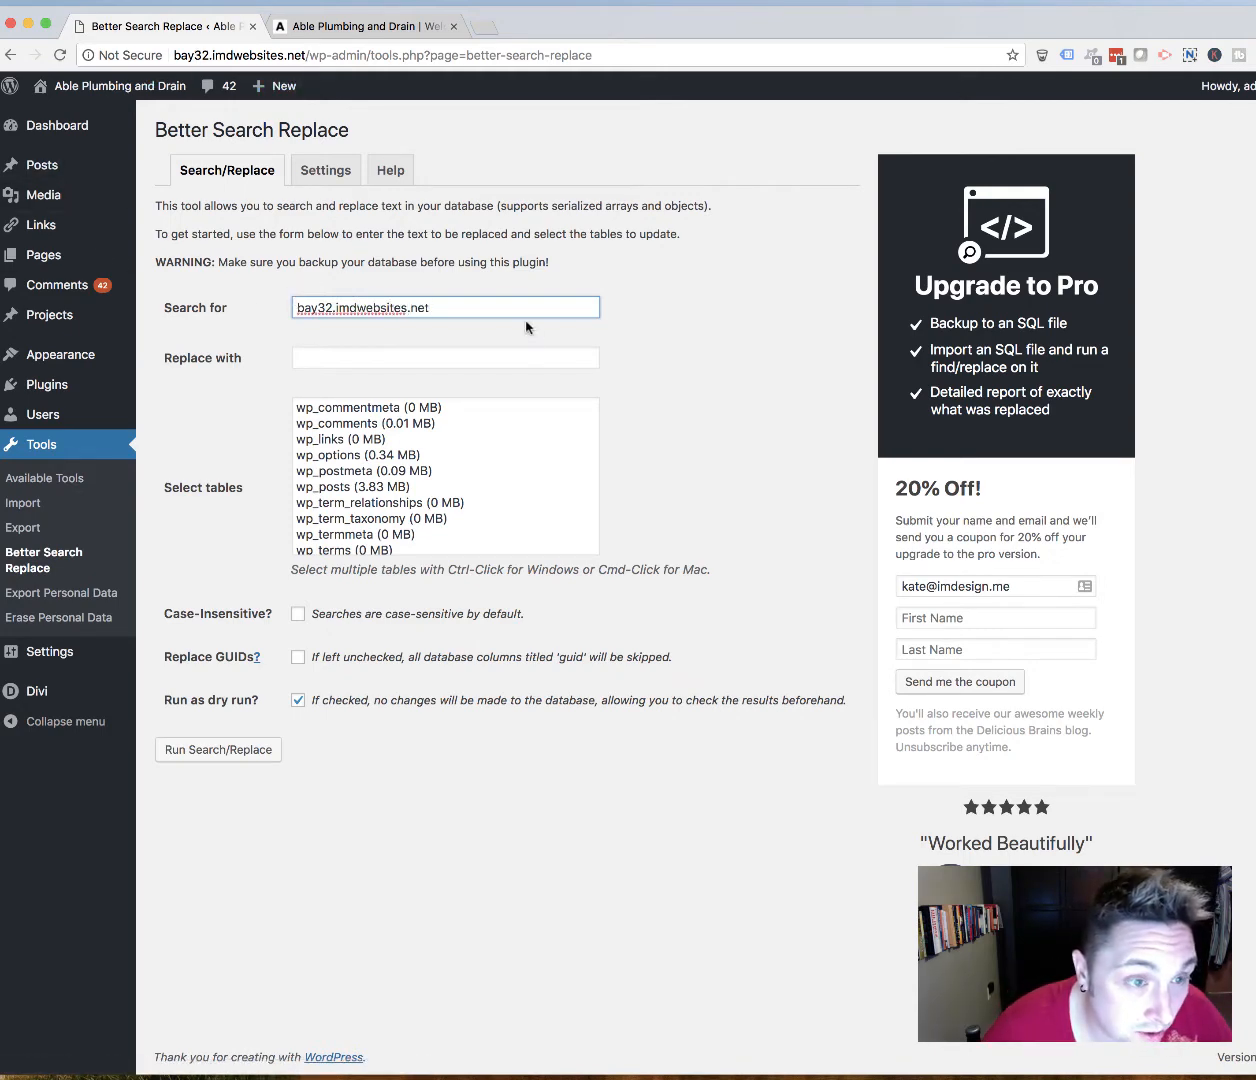
double_click(490, 300)
click(432, 362)
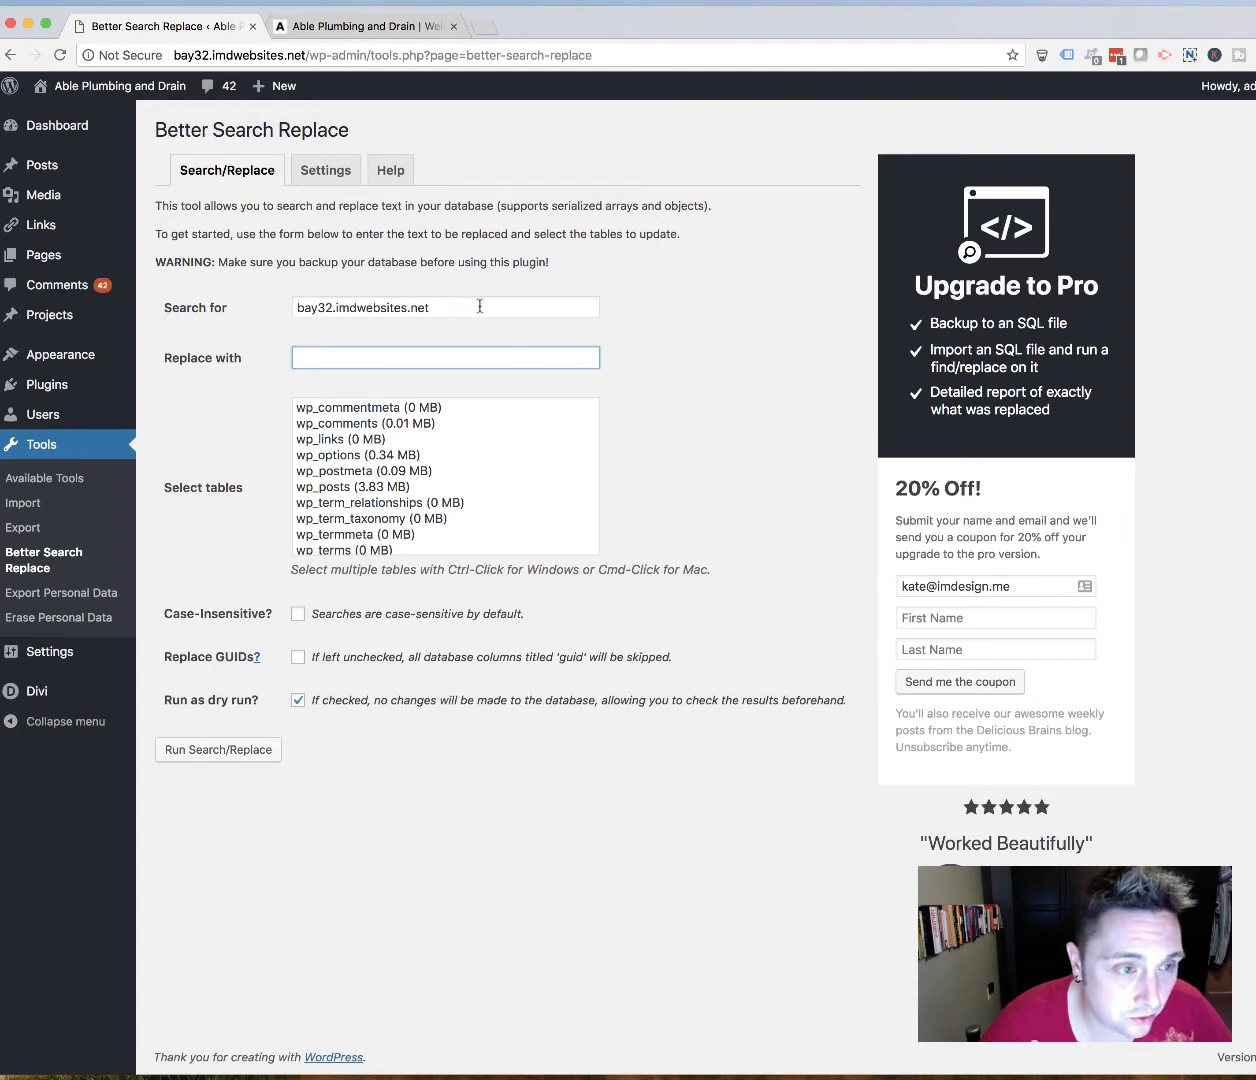
drag(479, 306, 283, 300)
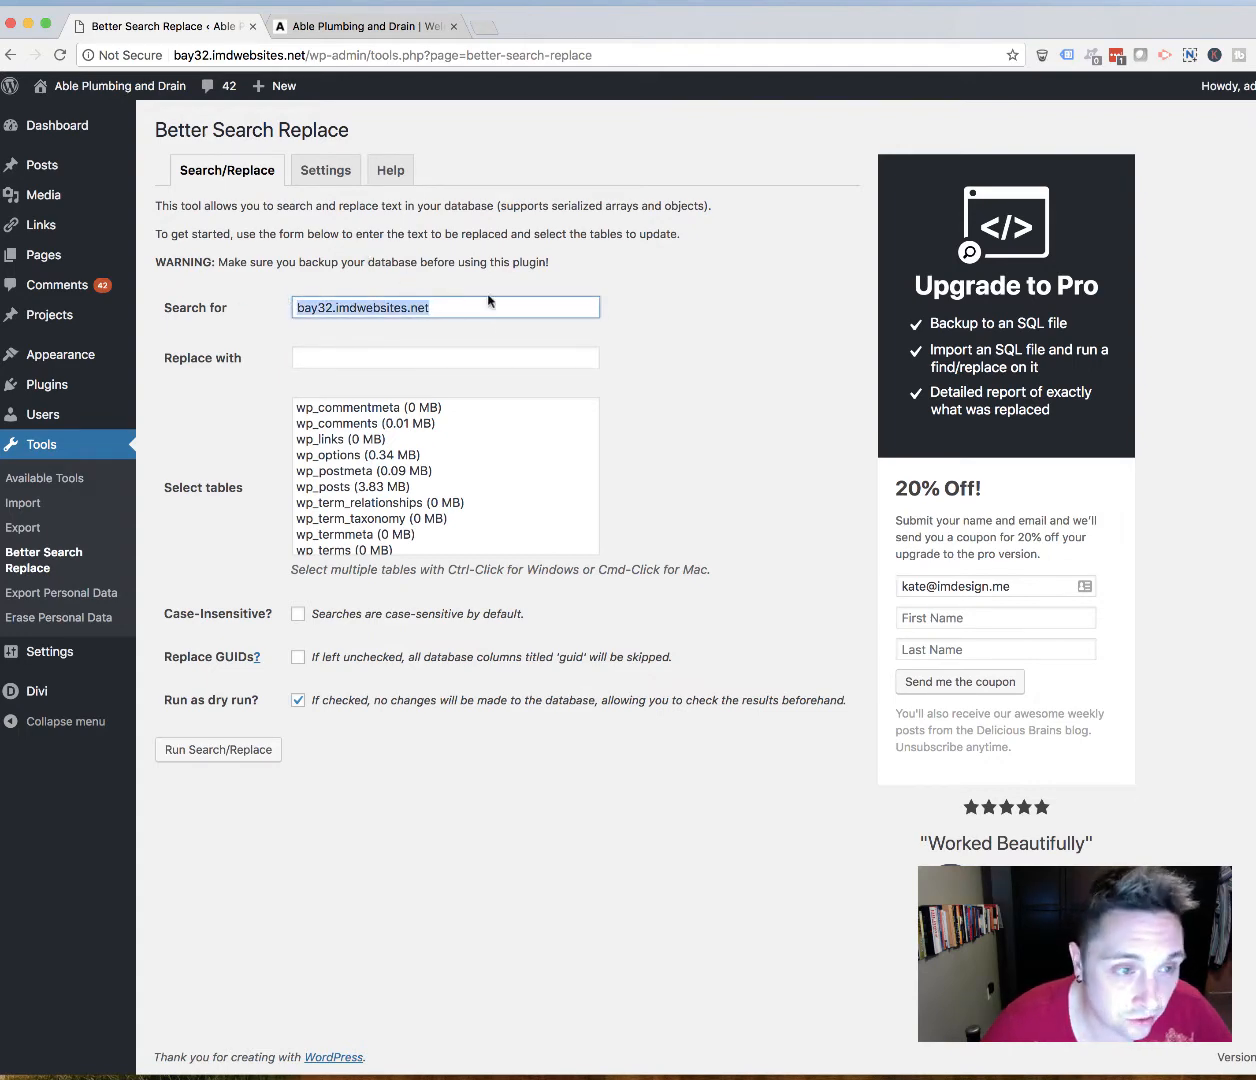
click(383, 360)
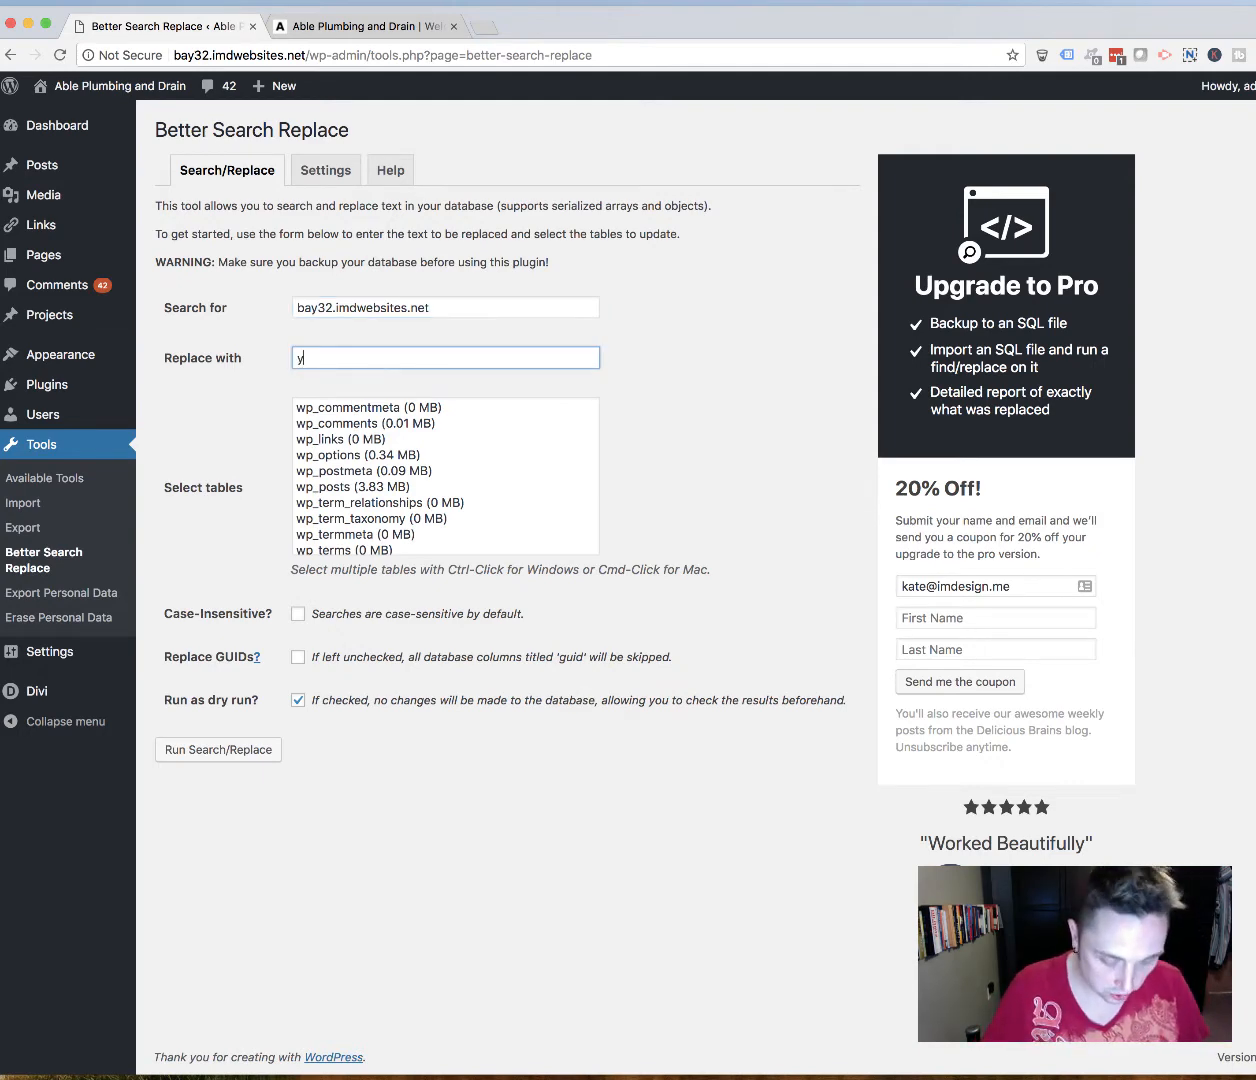
text(yourdomain.com)
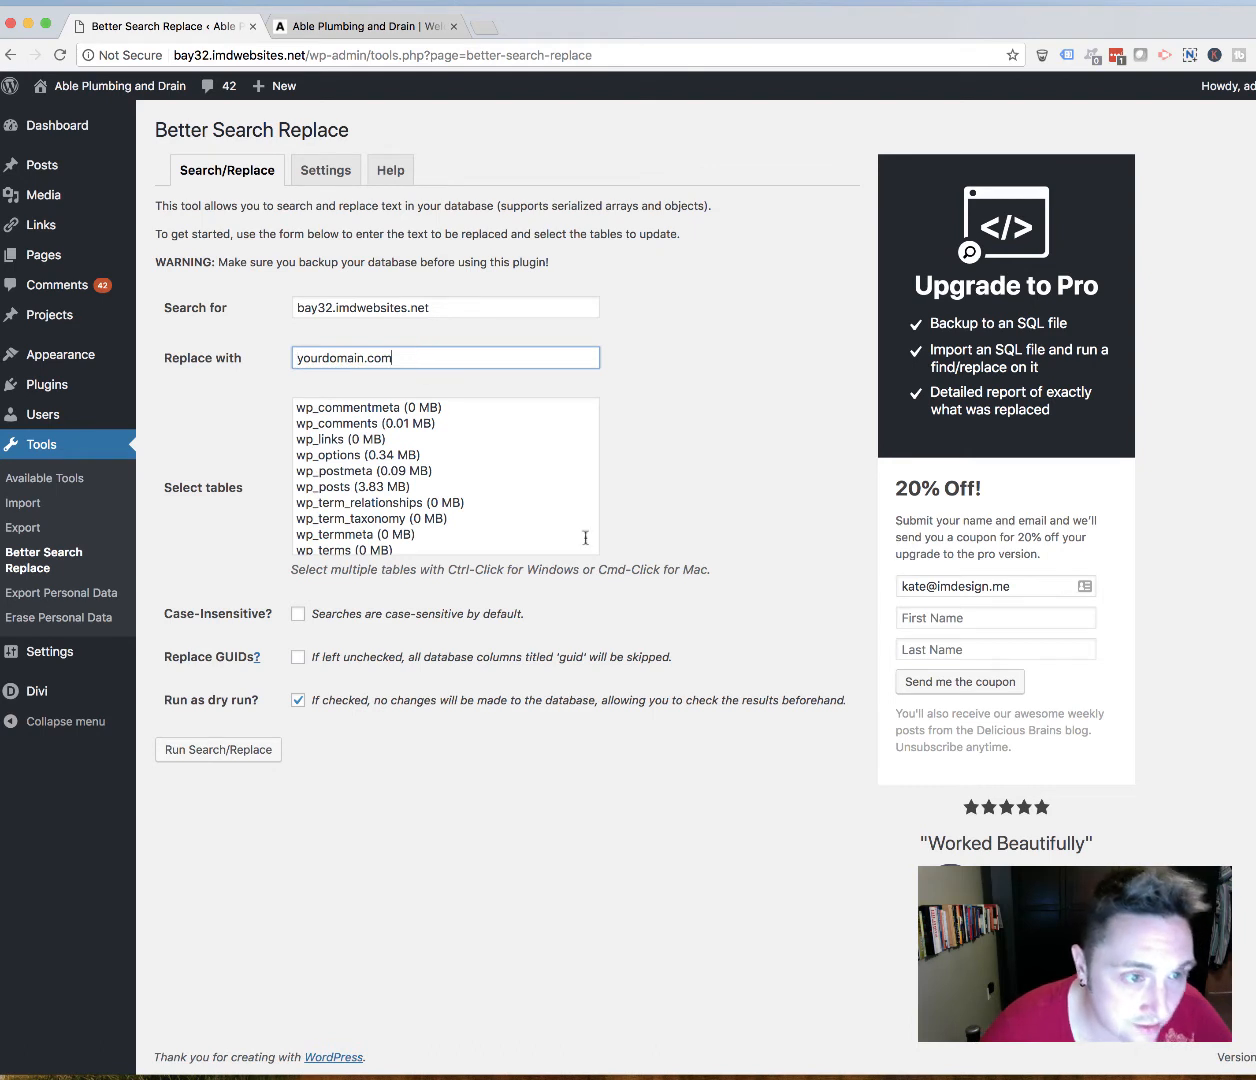
Step: Select all database tables from wp_commentmeta through wp_users for the search and replace
scroll(403, 490, down, 1)
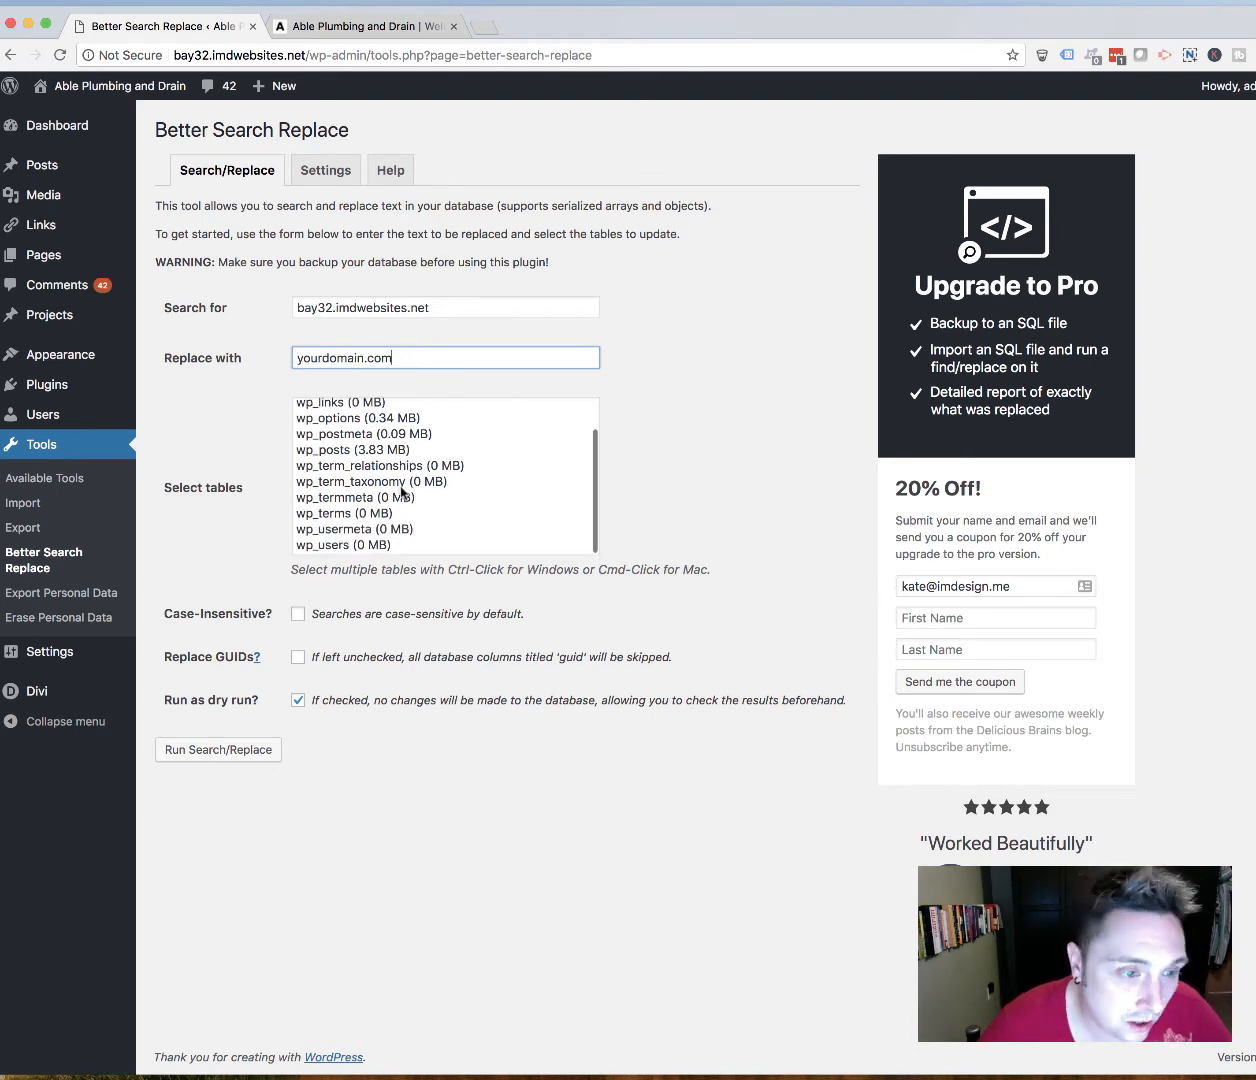
scroll(403, 490, up, 1)
click(398, 404)
scroll(485, 497, down, 1)
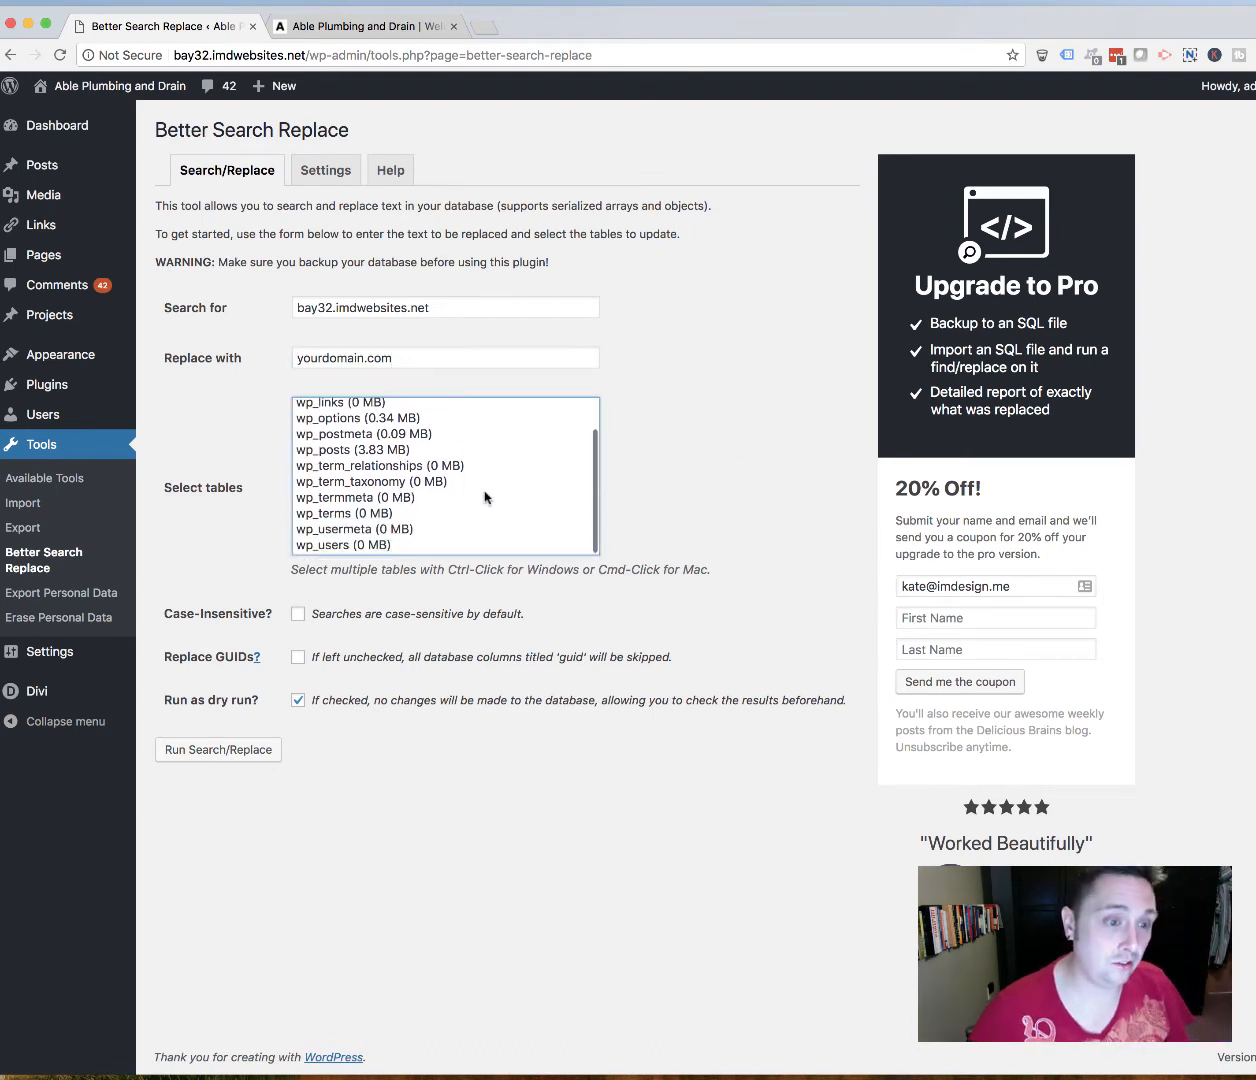
key(super+a)
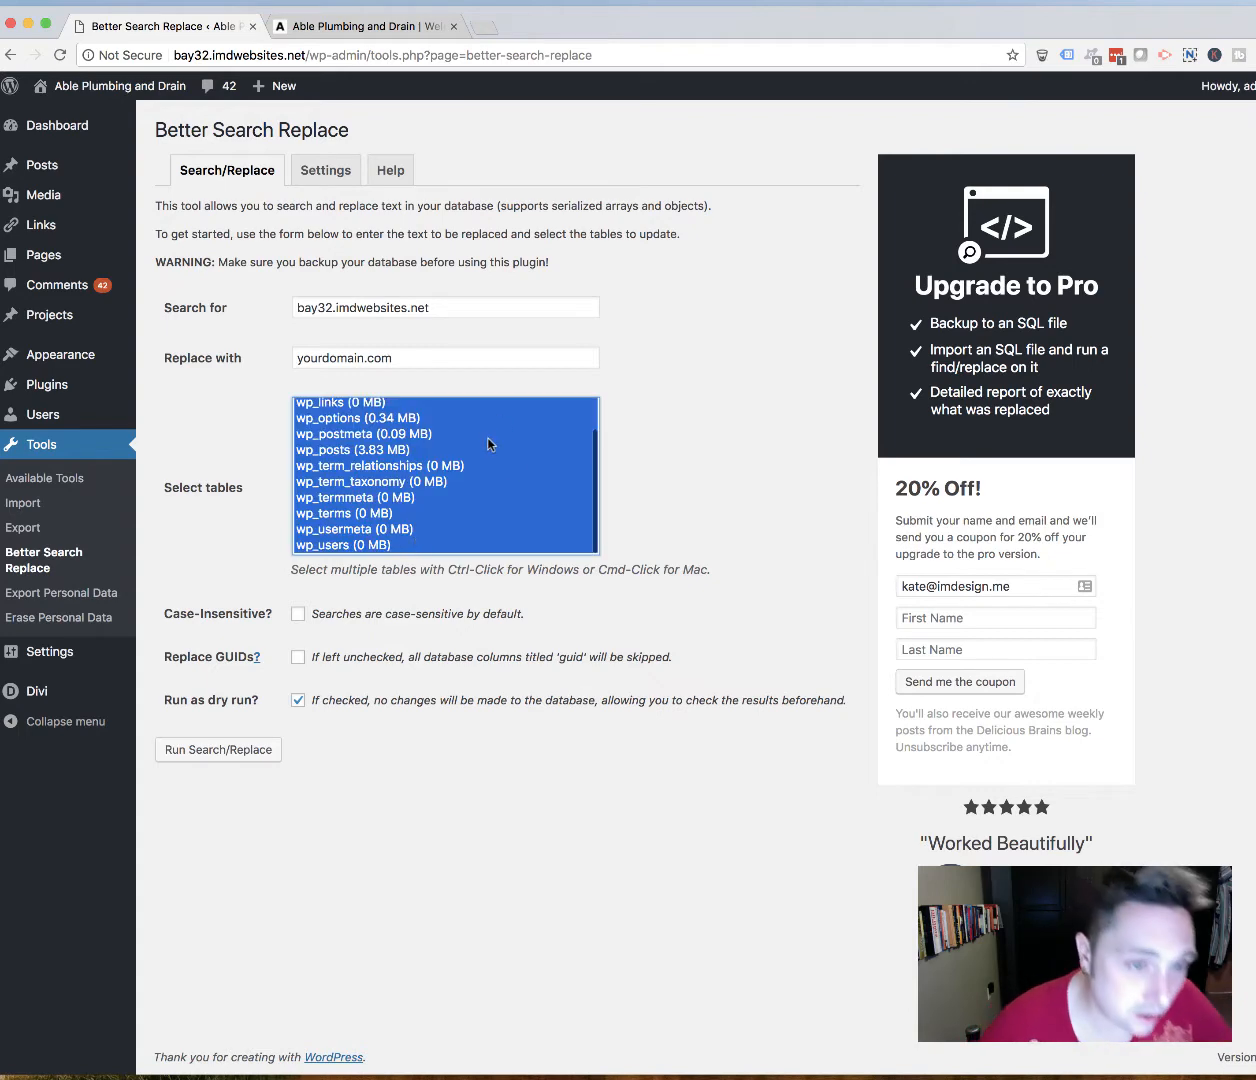
scroll(465, 438, up, 1)
click(450, 412)
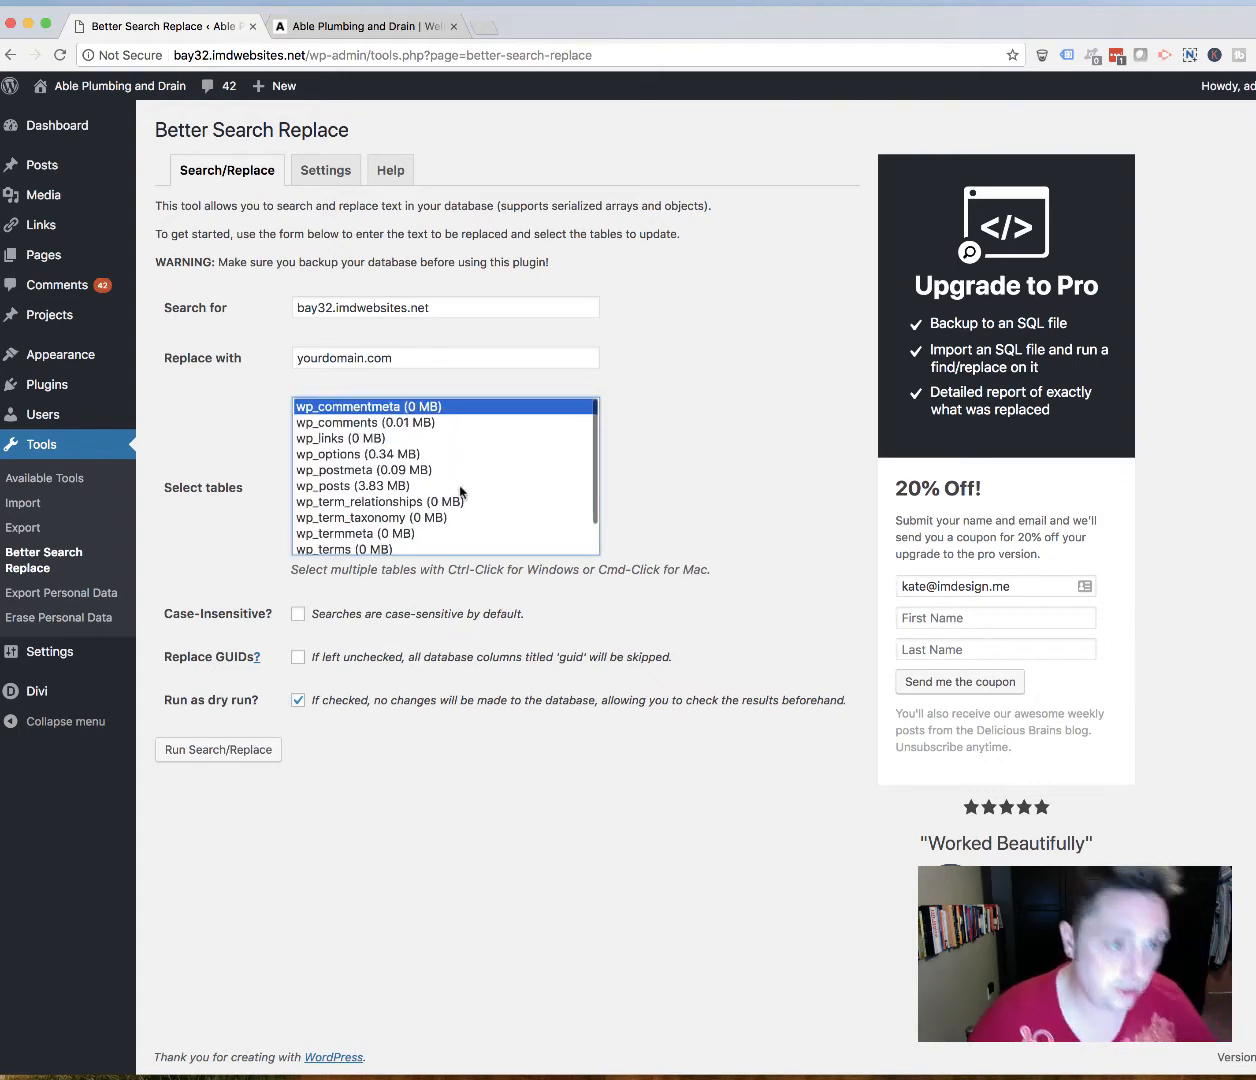
scroll(460, 491, down, 1)
shift+click(411, 545)
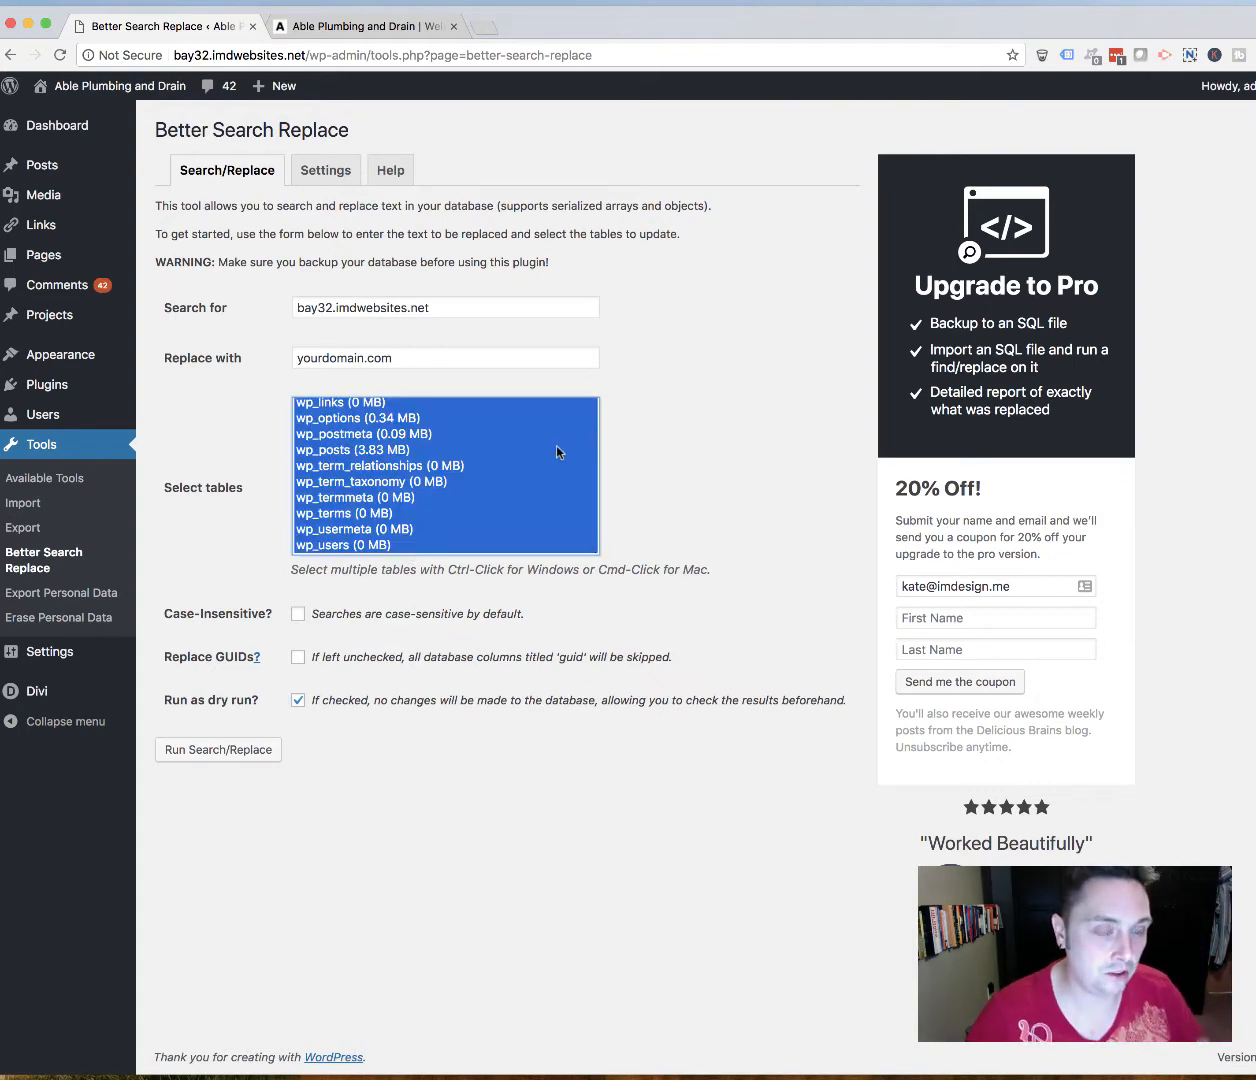
Step: Turn off the dry run and enable GUID replacement for the selected tables
scroll(421, 455, up, 1)
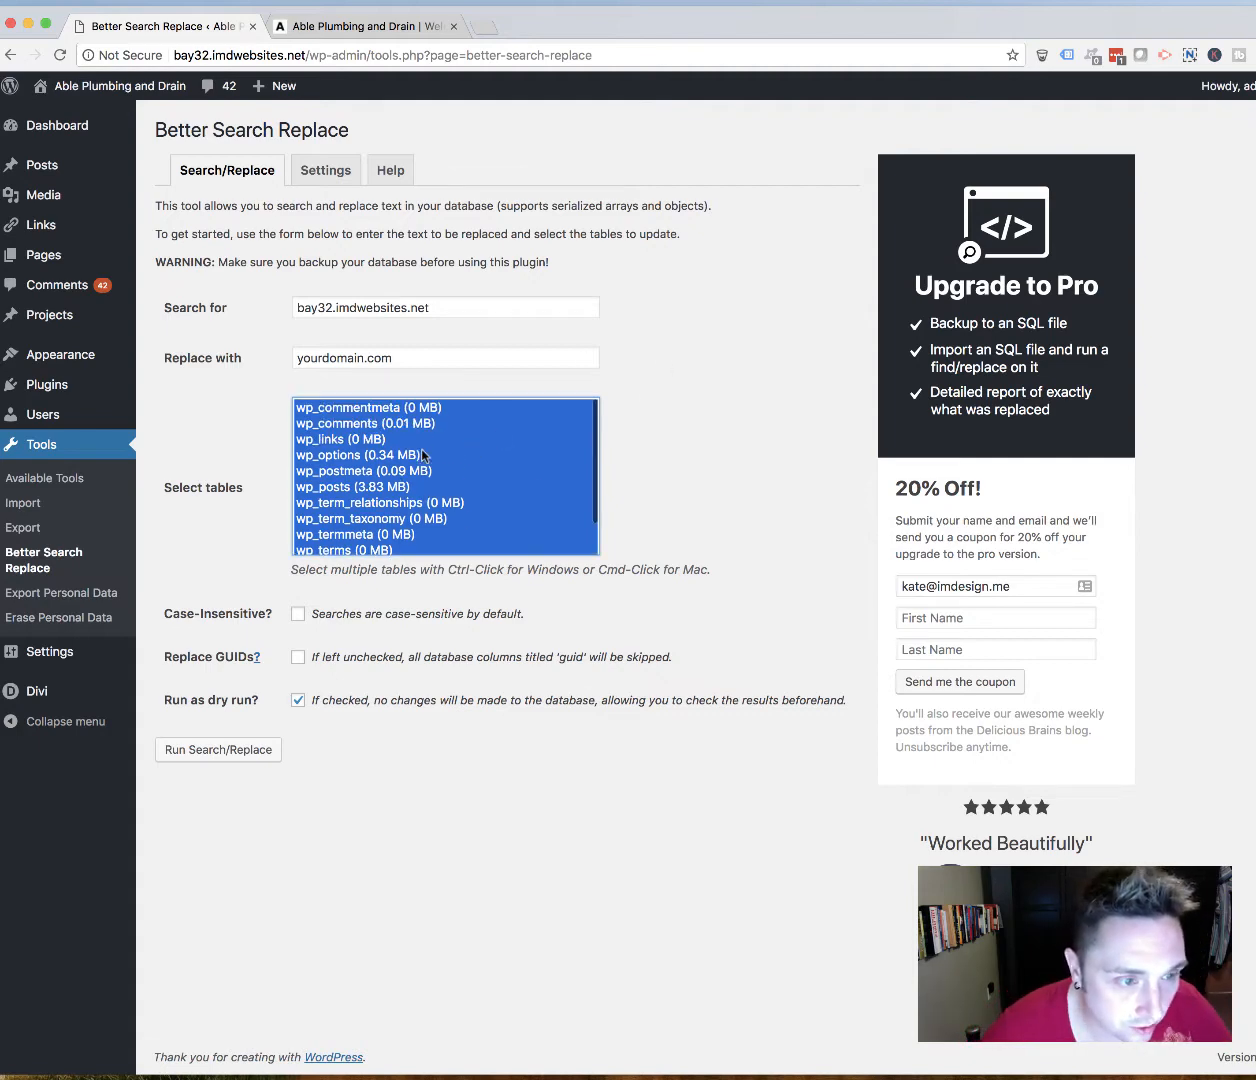
scroll(413, 441, down, 1)
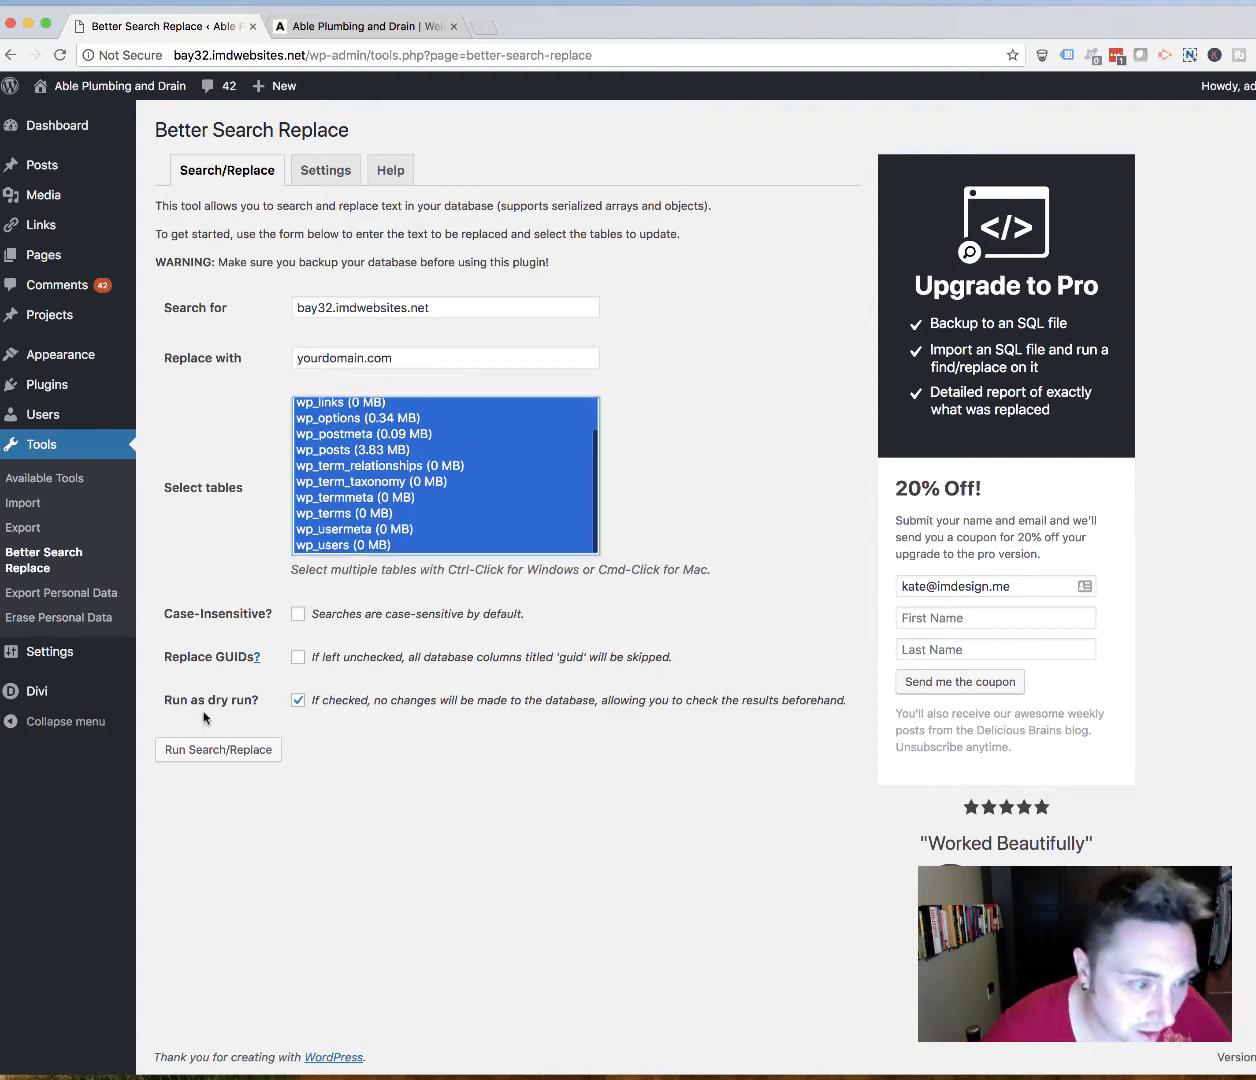
click(297, 701)
click(298, 657)
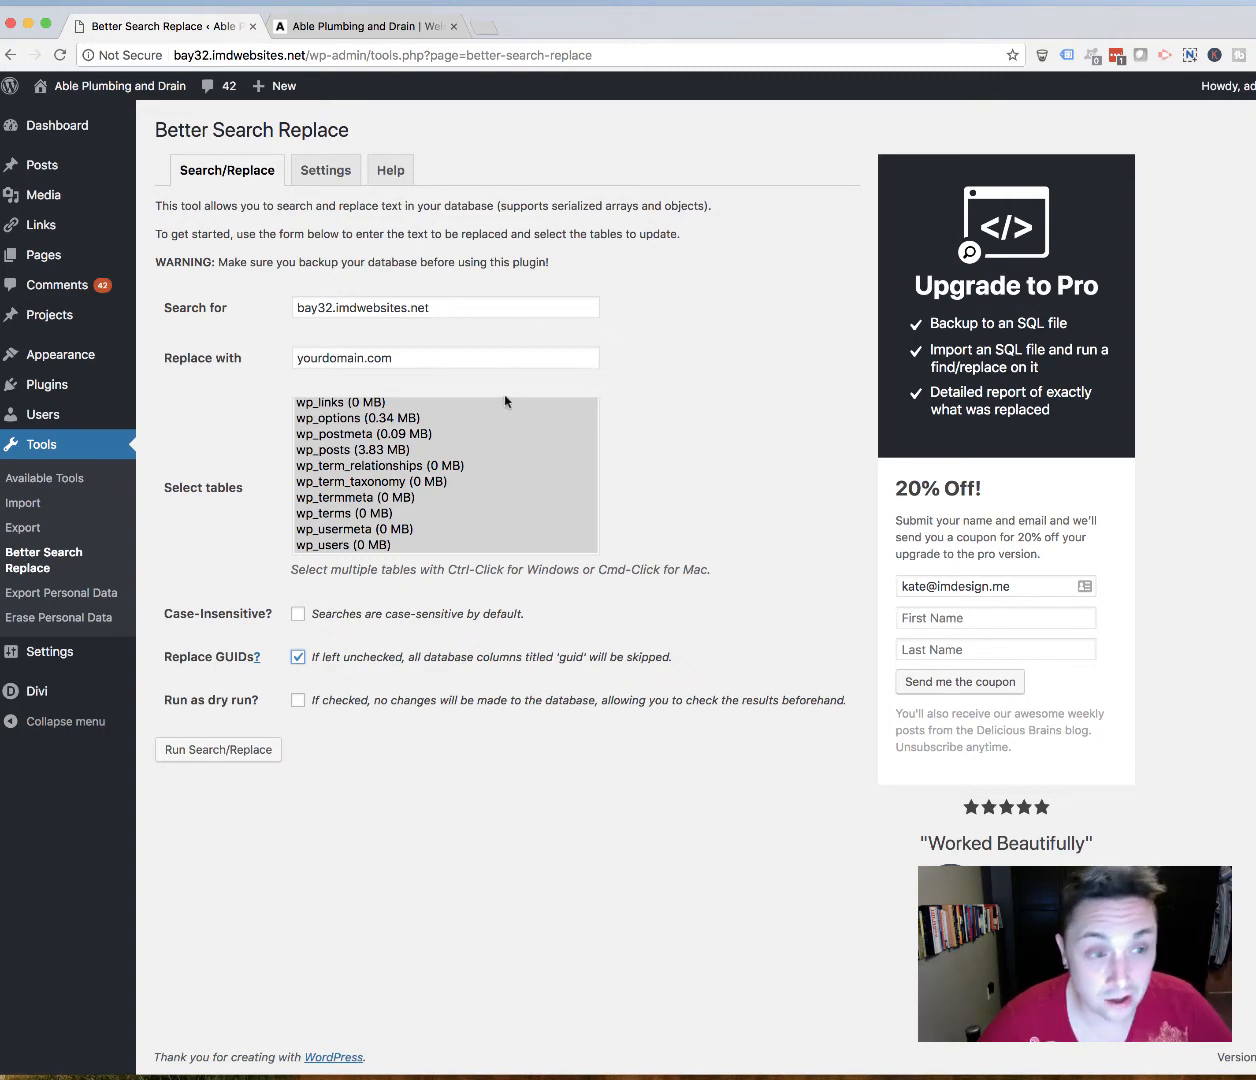
triple_click(471, 303)
key(BackSpace)
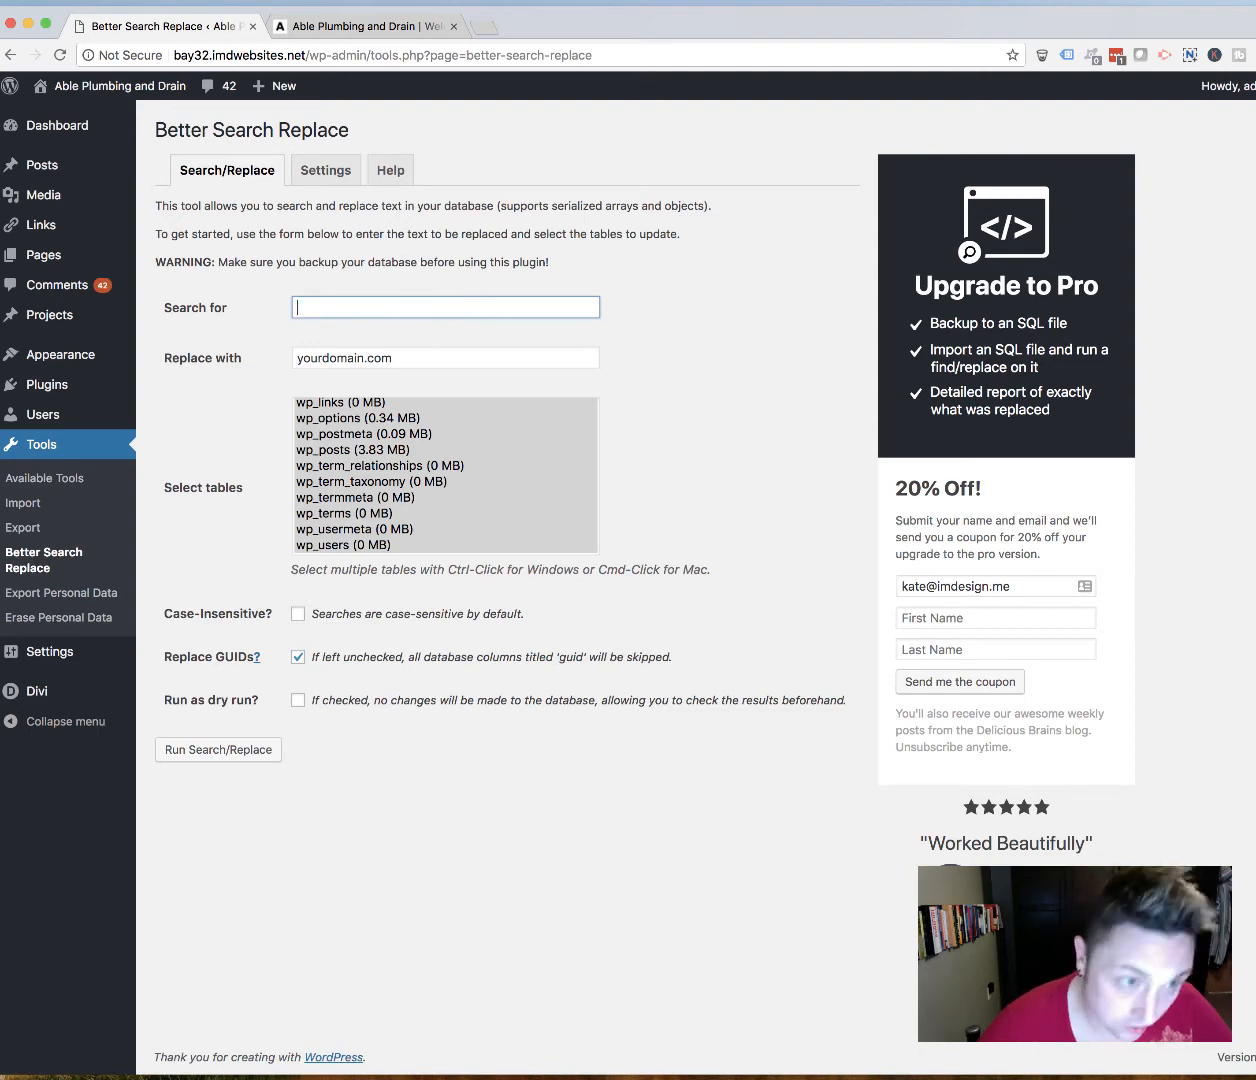
triple_click(468, 357)
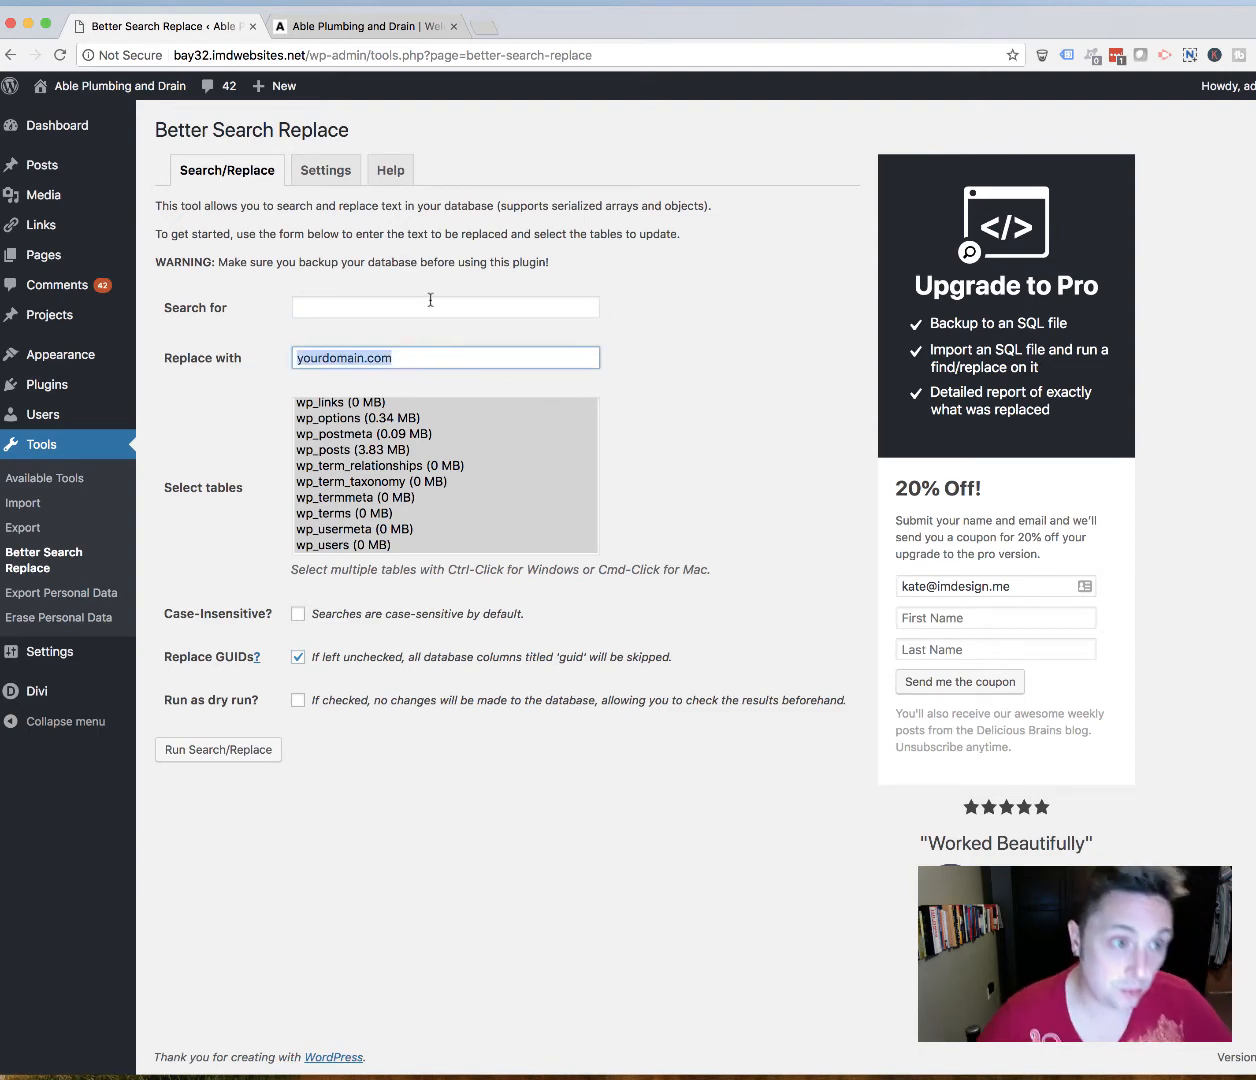
key(BackSpace)
click(366, 299)
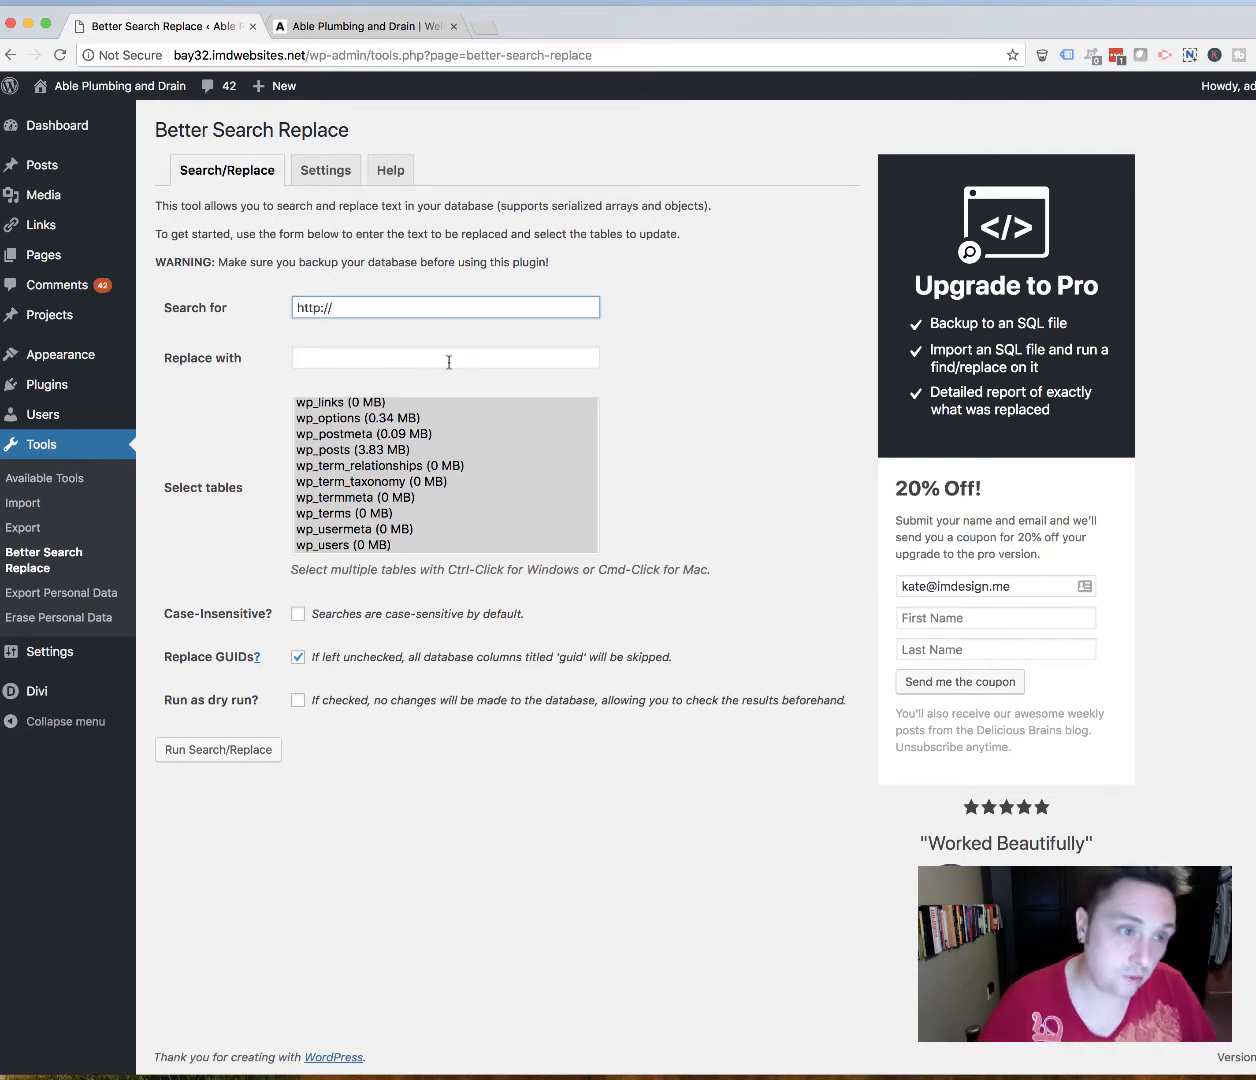
click(406, 362)
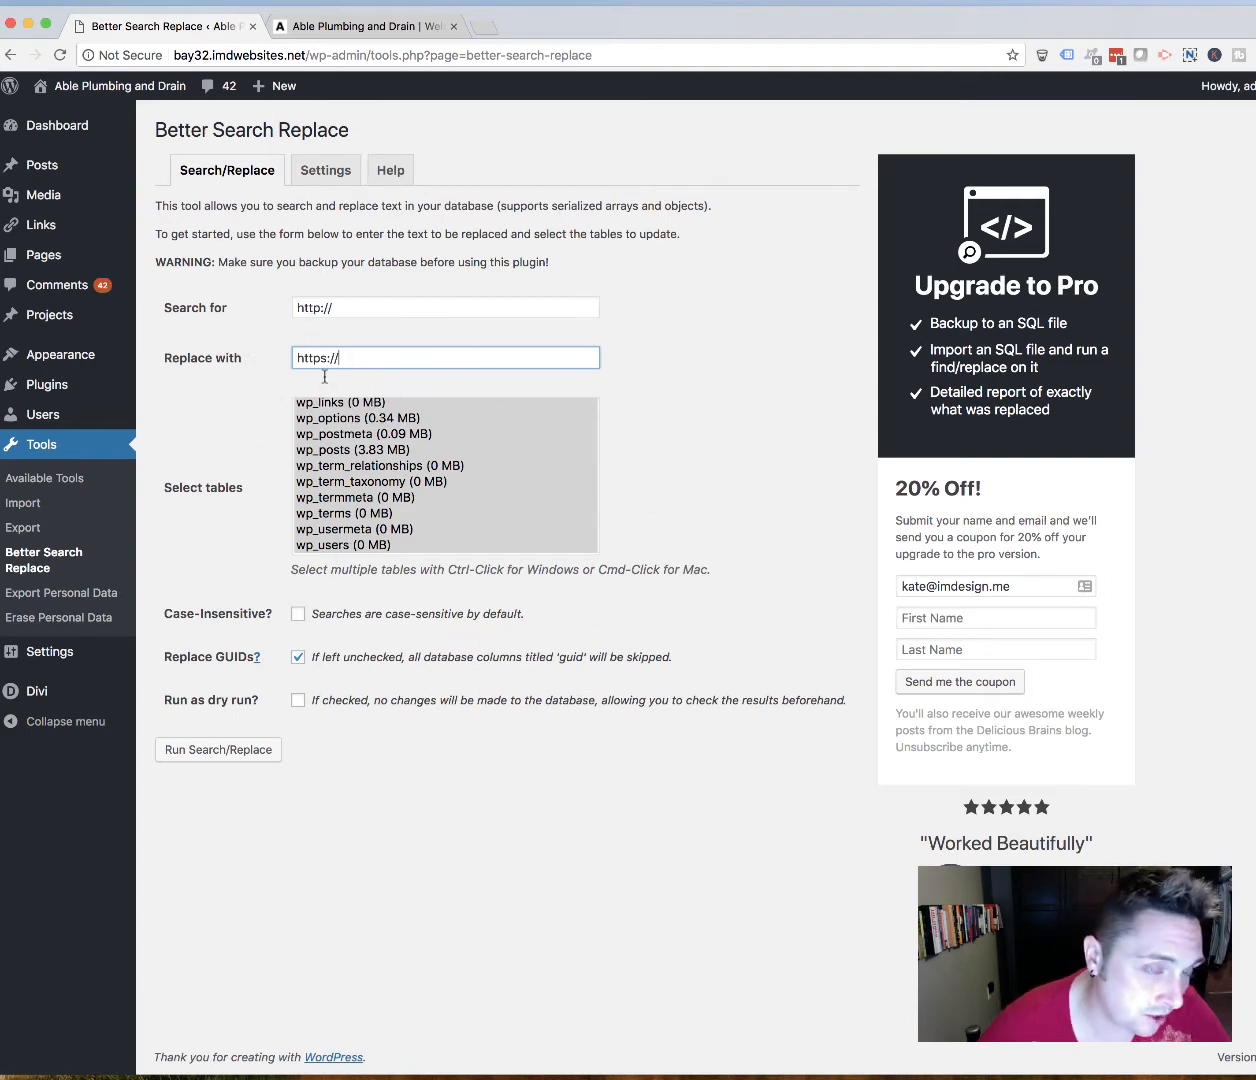
key(shift+Tab)
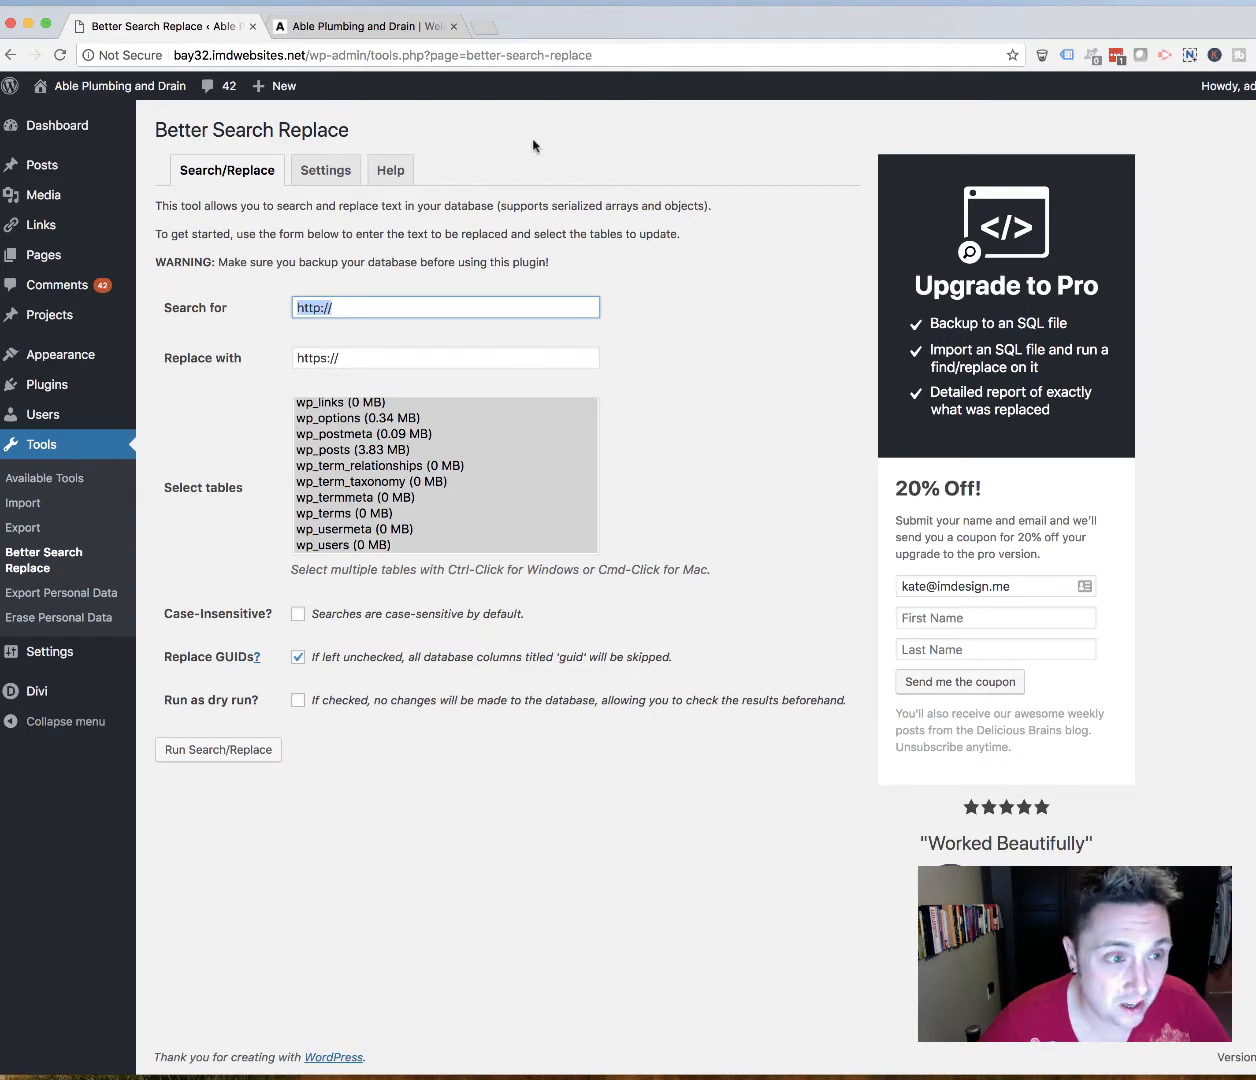
mouse_move(77, 350)
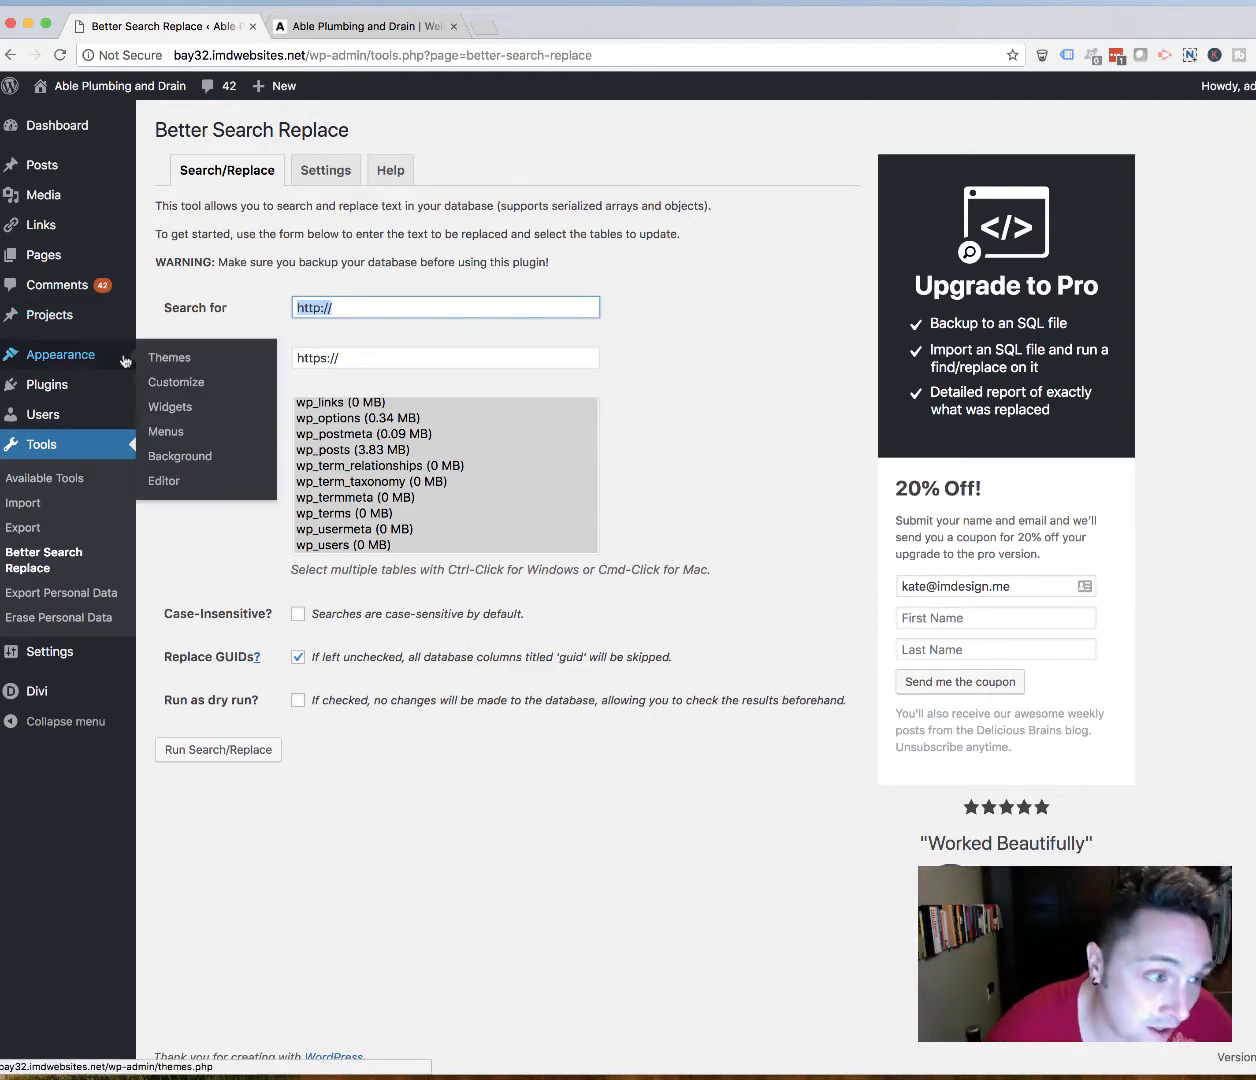
click(302, 337)
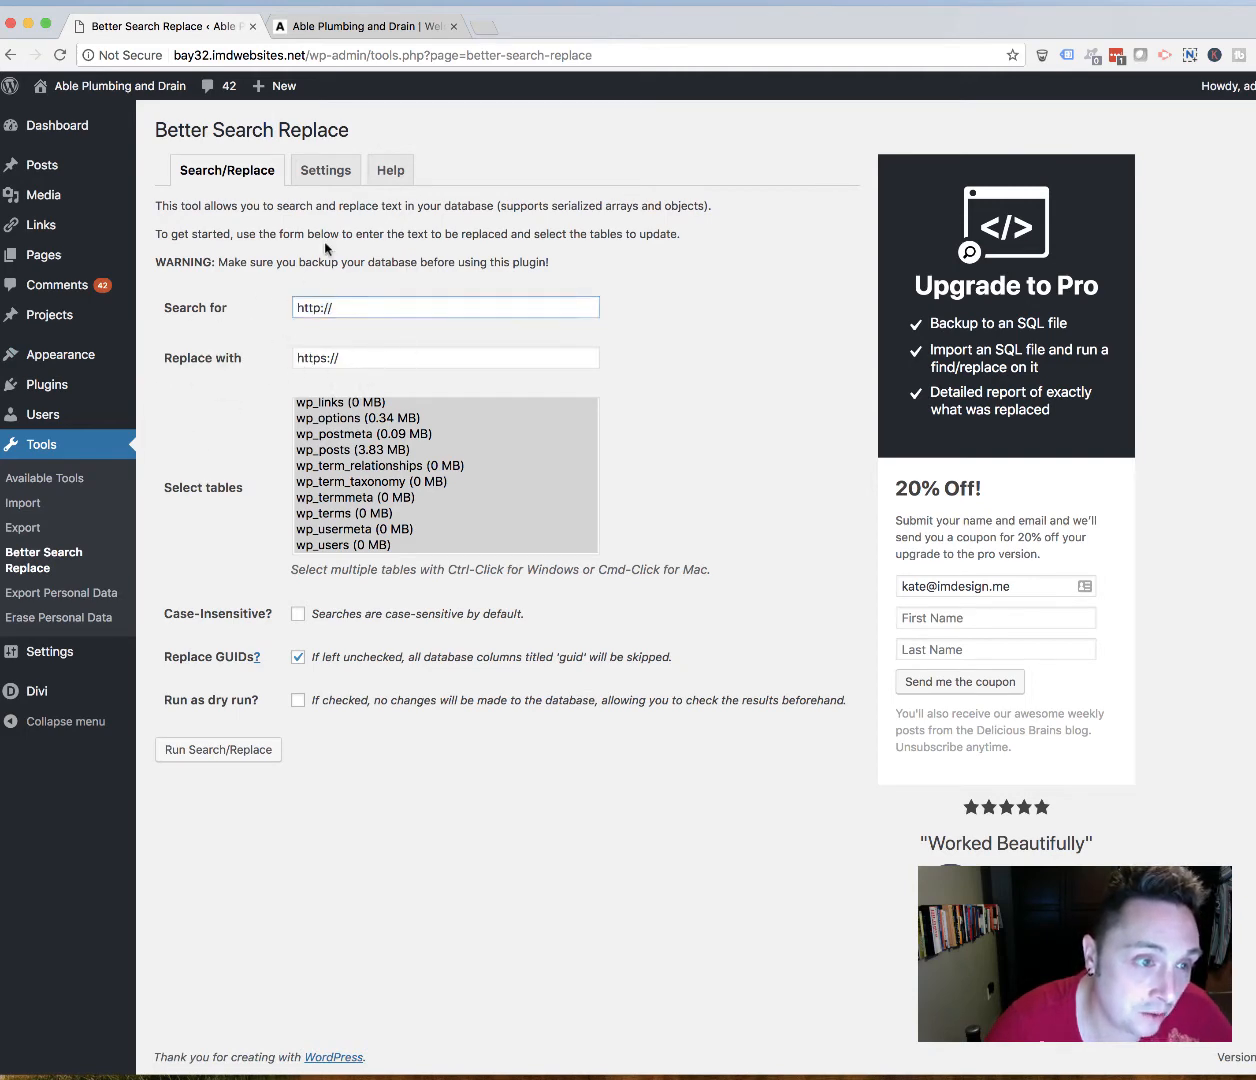
click(353, 312)
drag(392, 360, 238, 335)
click(374, 312)
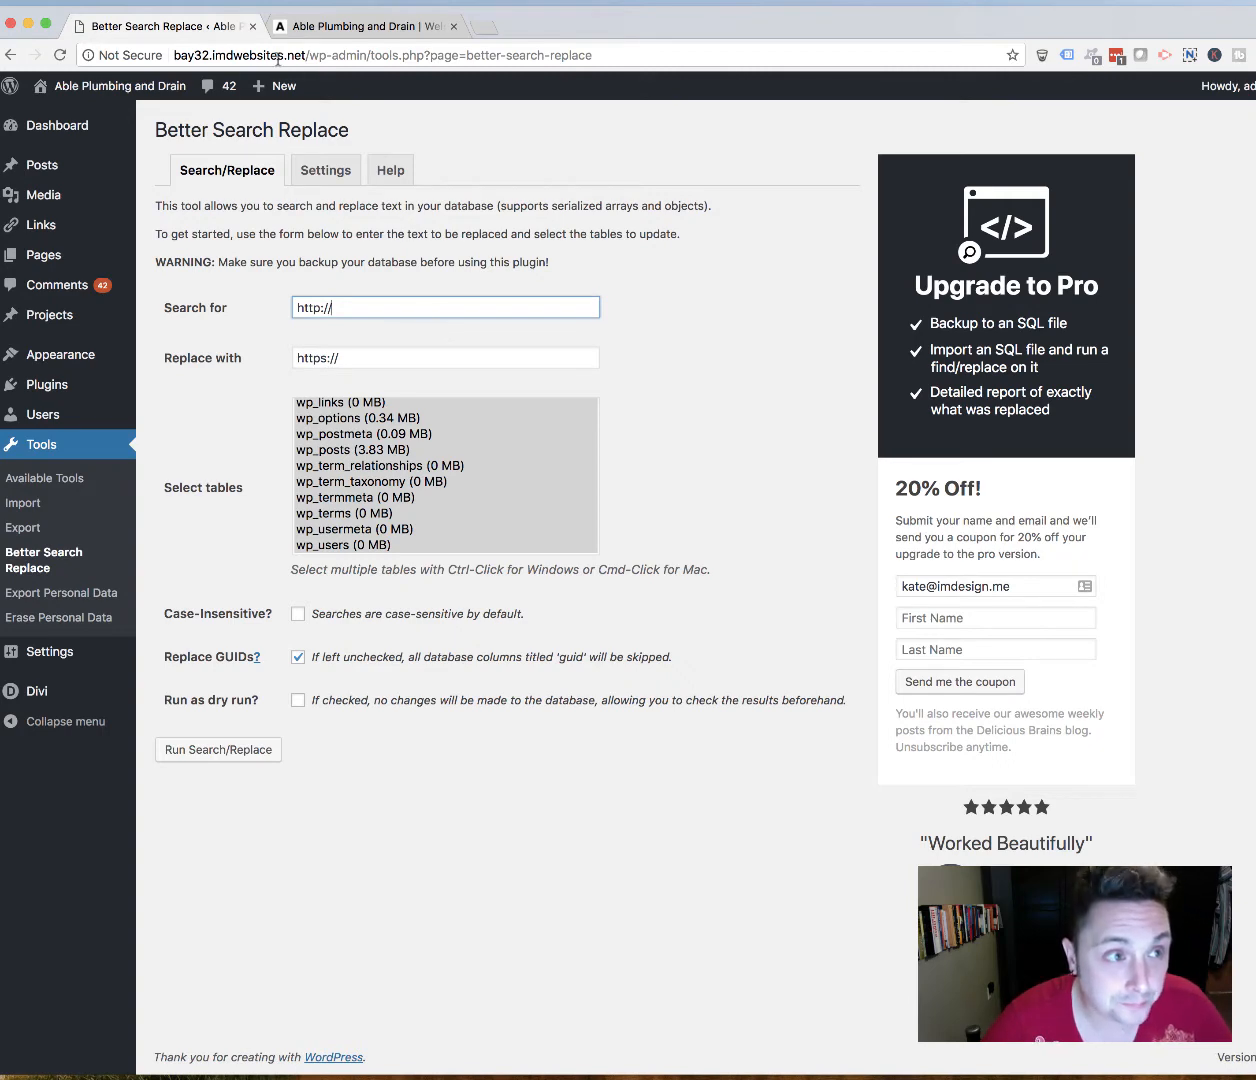
Step: Clear both the search text and the replacement text
drag(398, 312, 233, 294)
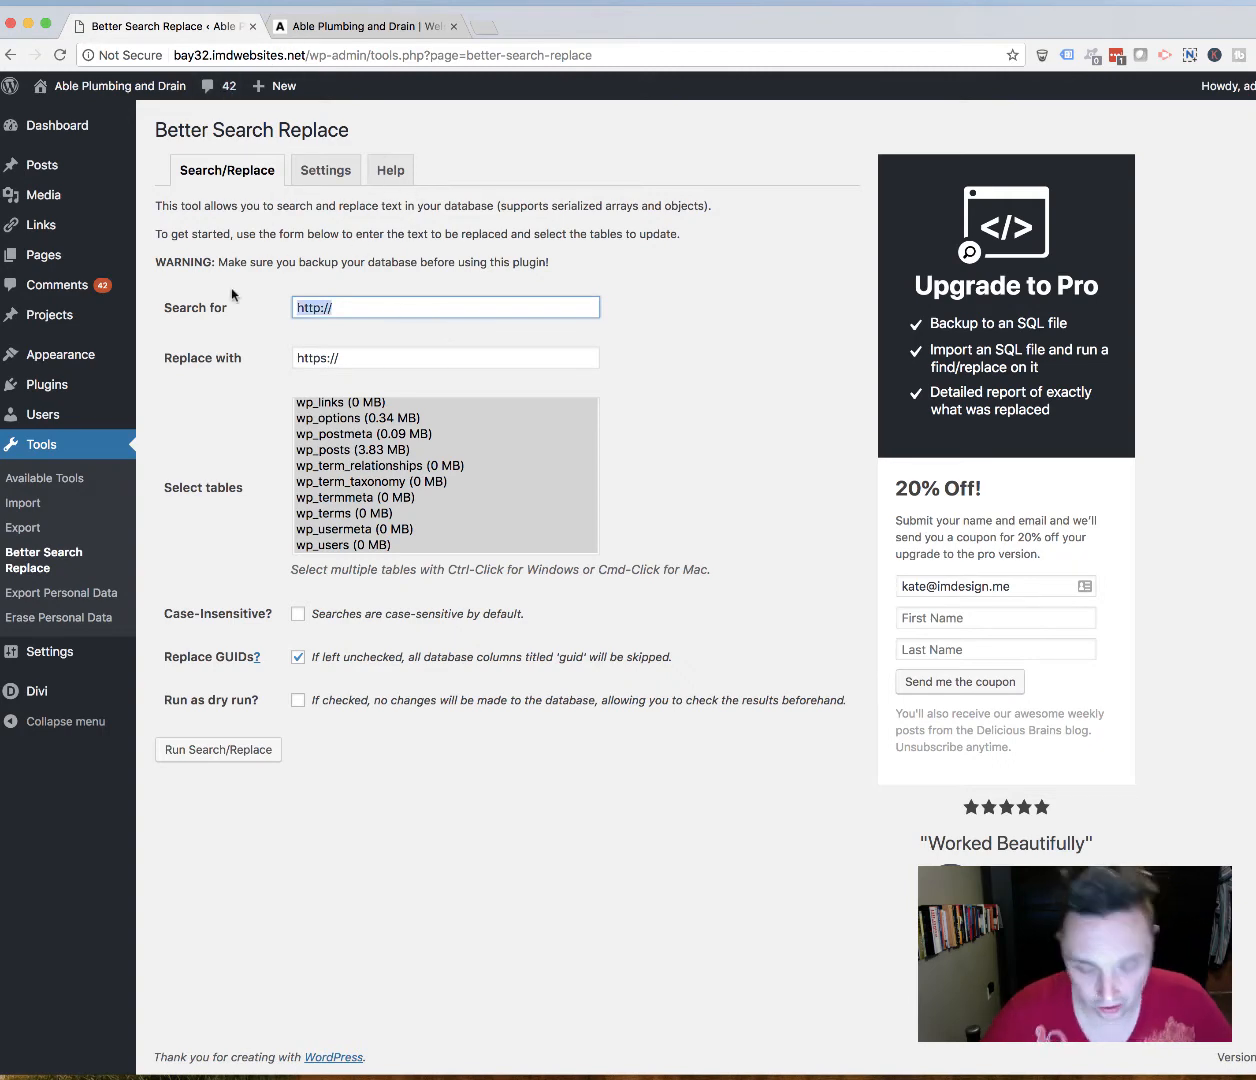
key(BackSpace)
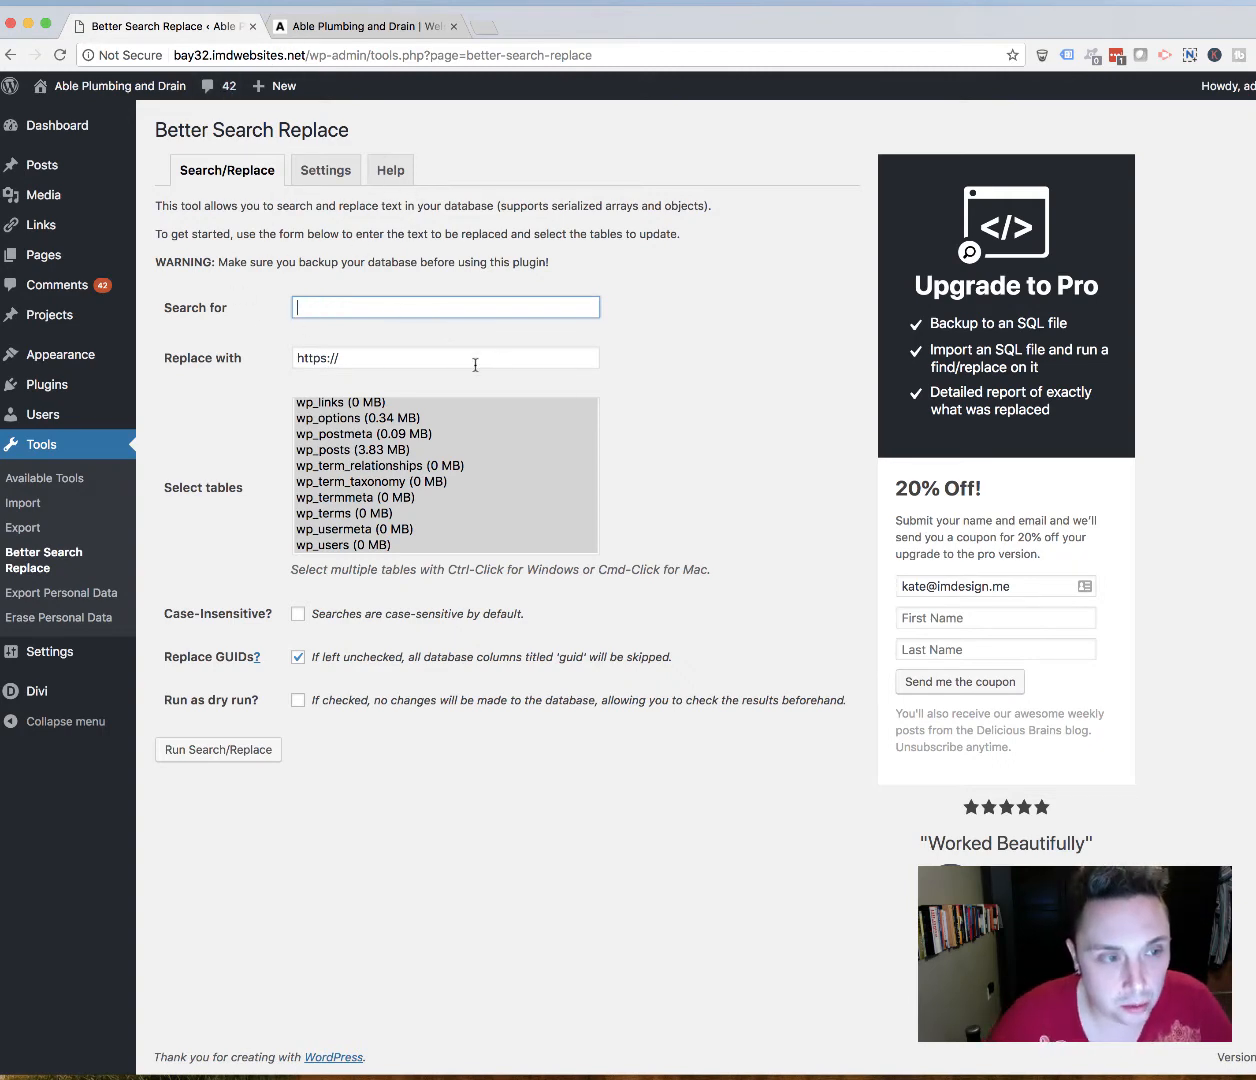
drag(475, 365, 300, 347)
key(BackSpace)
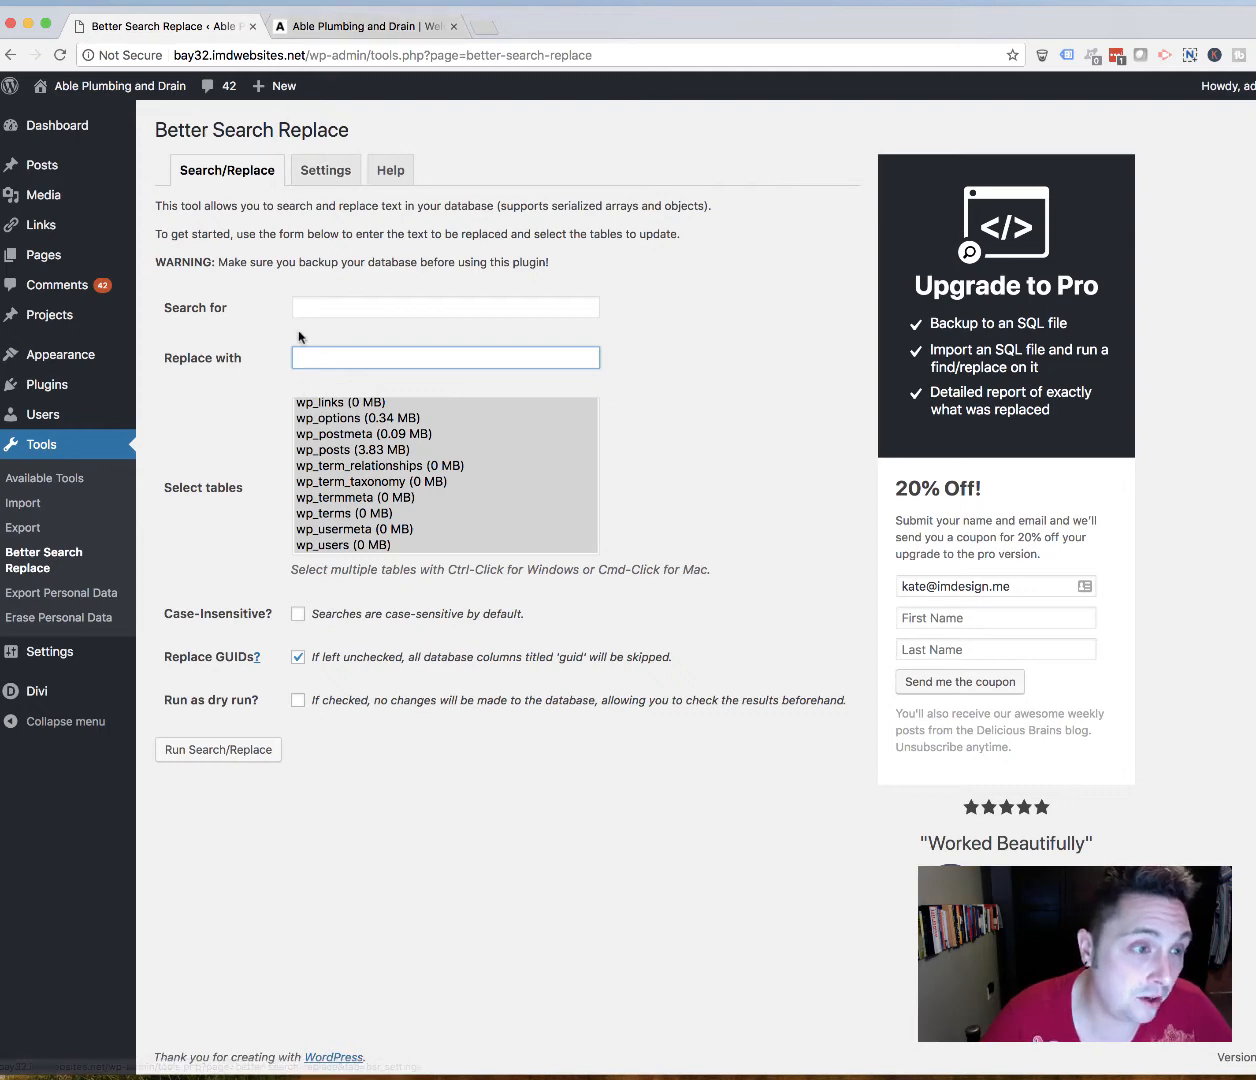
Step: Switch to the site's home page and inspect the "Plumbing Services" heading to view its CSS styles
click(315, 28)
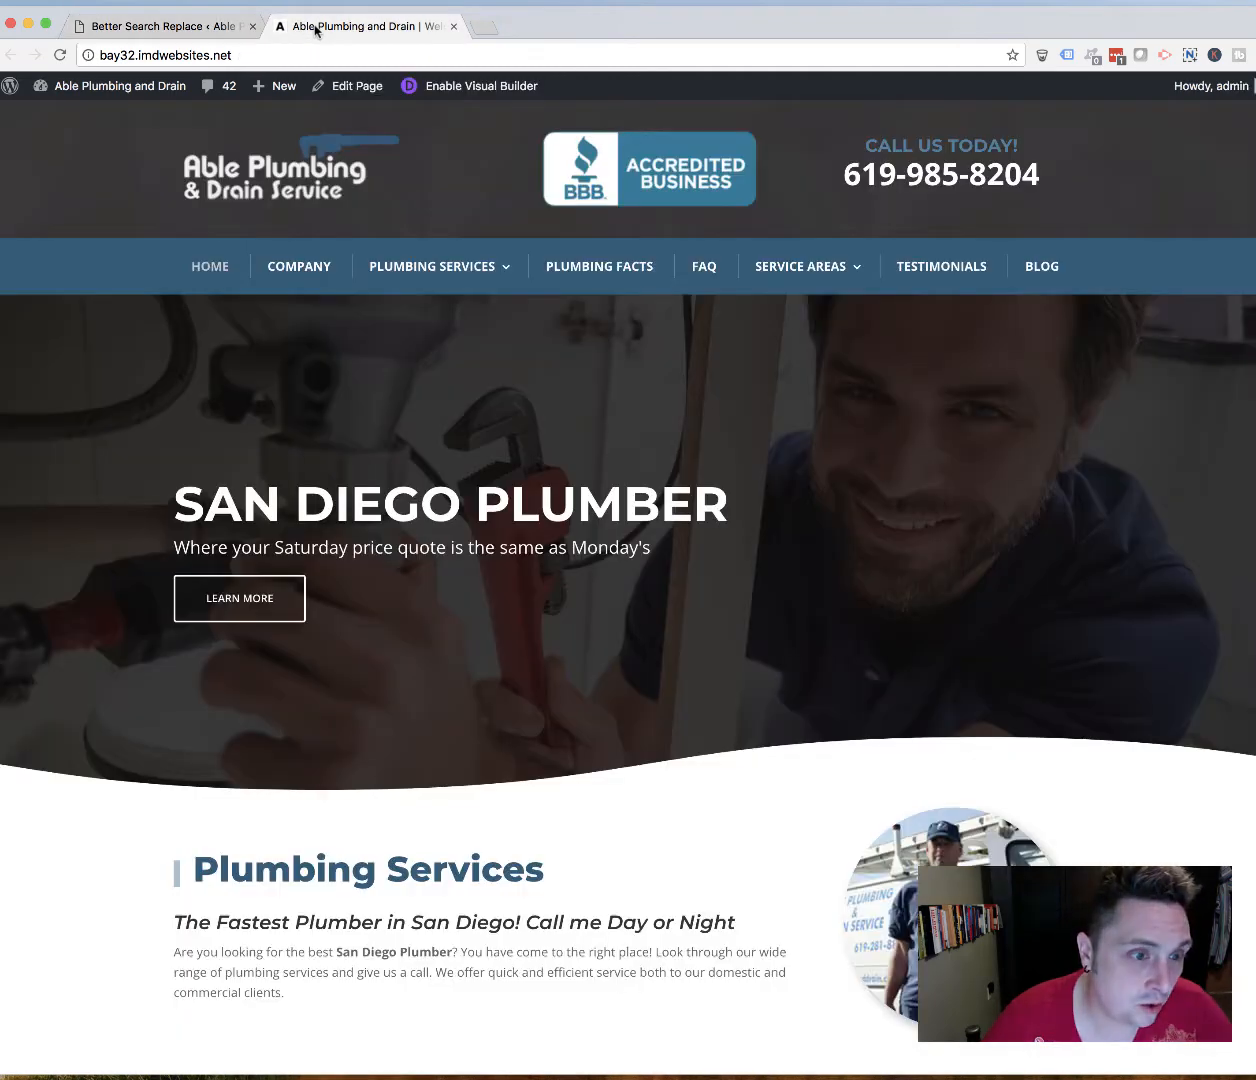
scroll(377, 422, down, 3)
scroll(377, 422, down, 10)
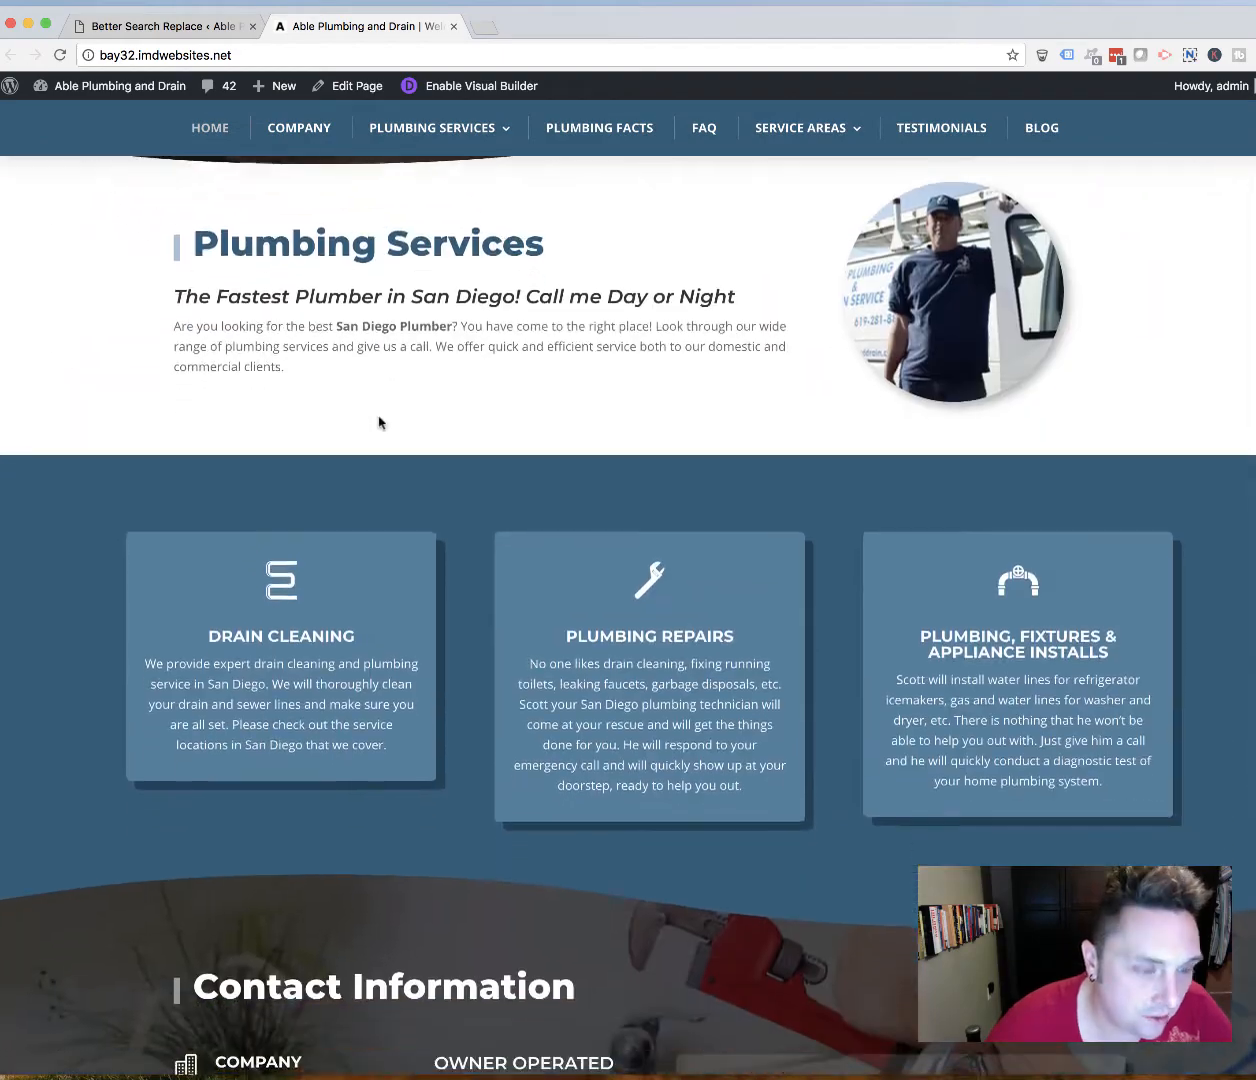
scroll(377, 422, up, 15)
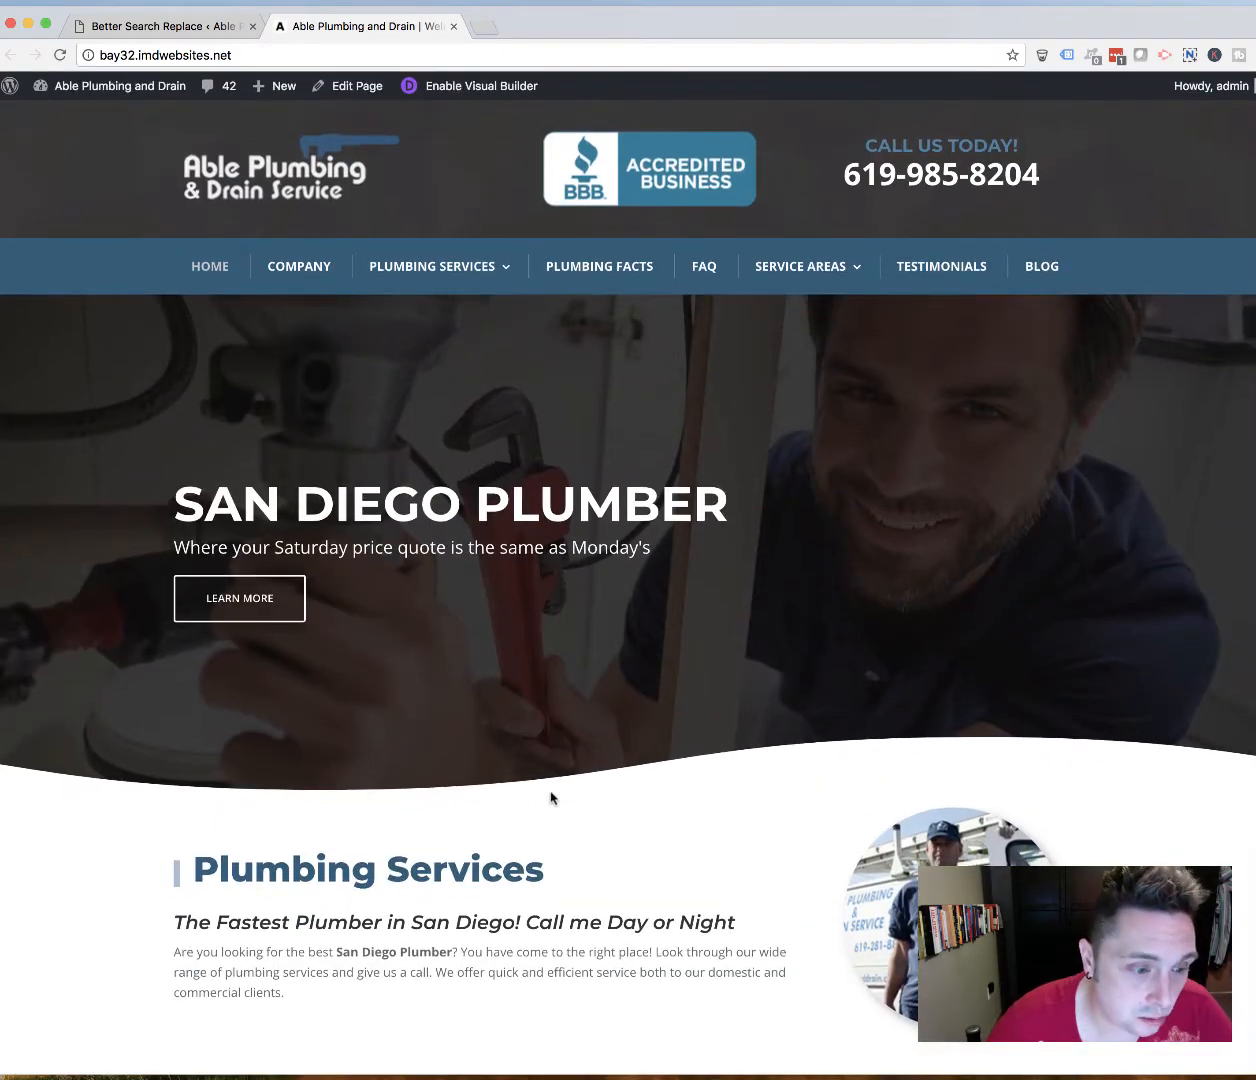
scroll(551, 797, down, 4)
drag(565, 532, 185, 518)
right_click(298, 520)
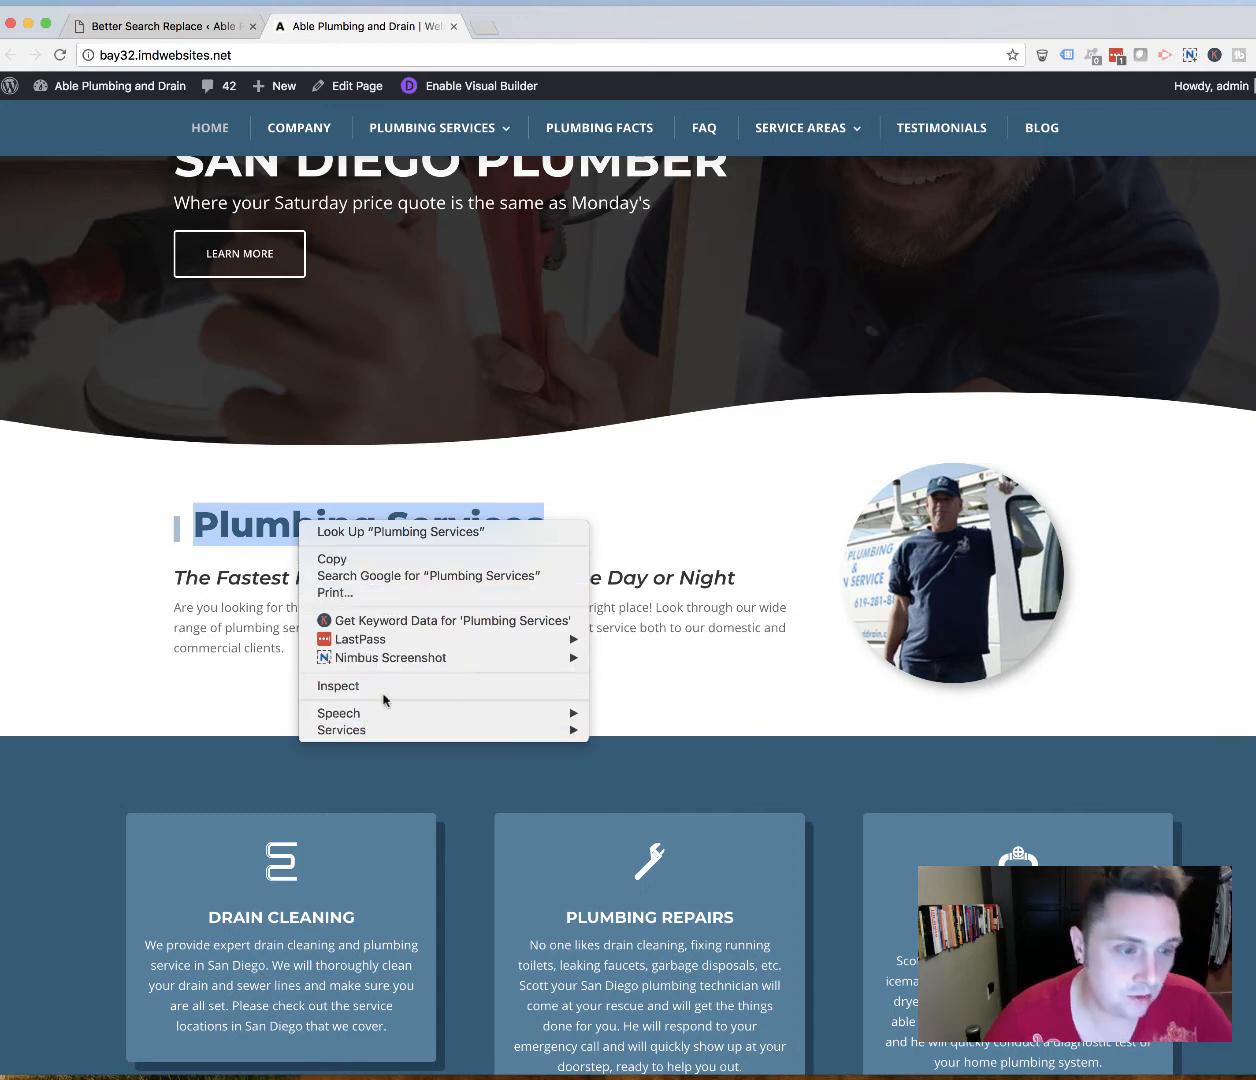
click(468, 685)
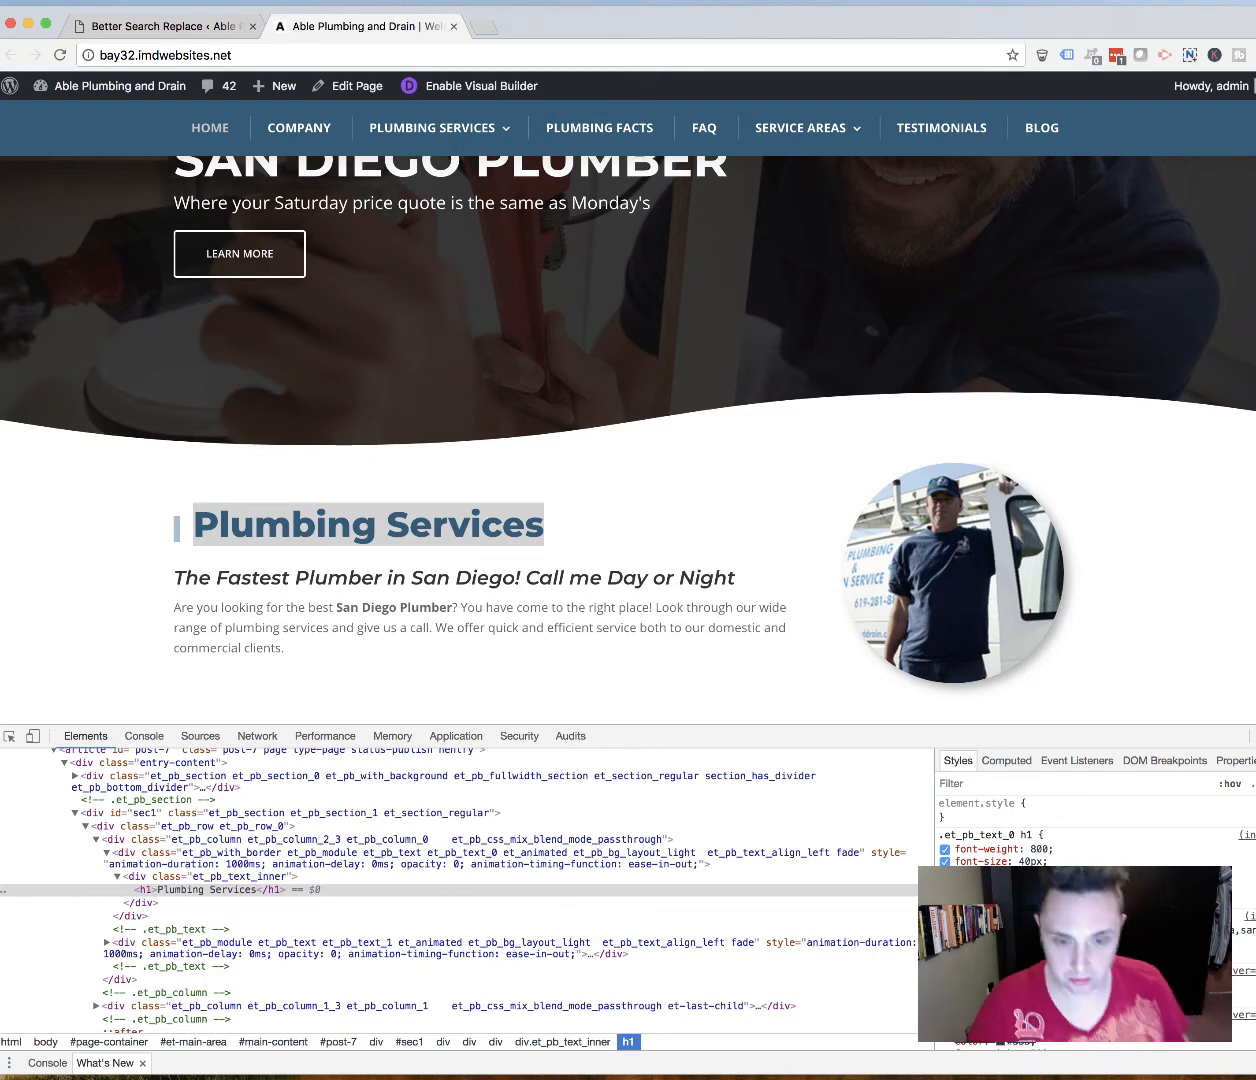
Step: Back in Better Search Replace, set the search text to 275c7b and the replacement text to FF0000
click(68, 18)
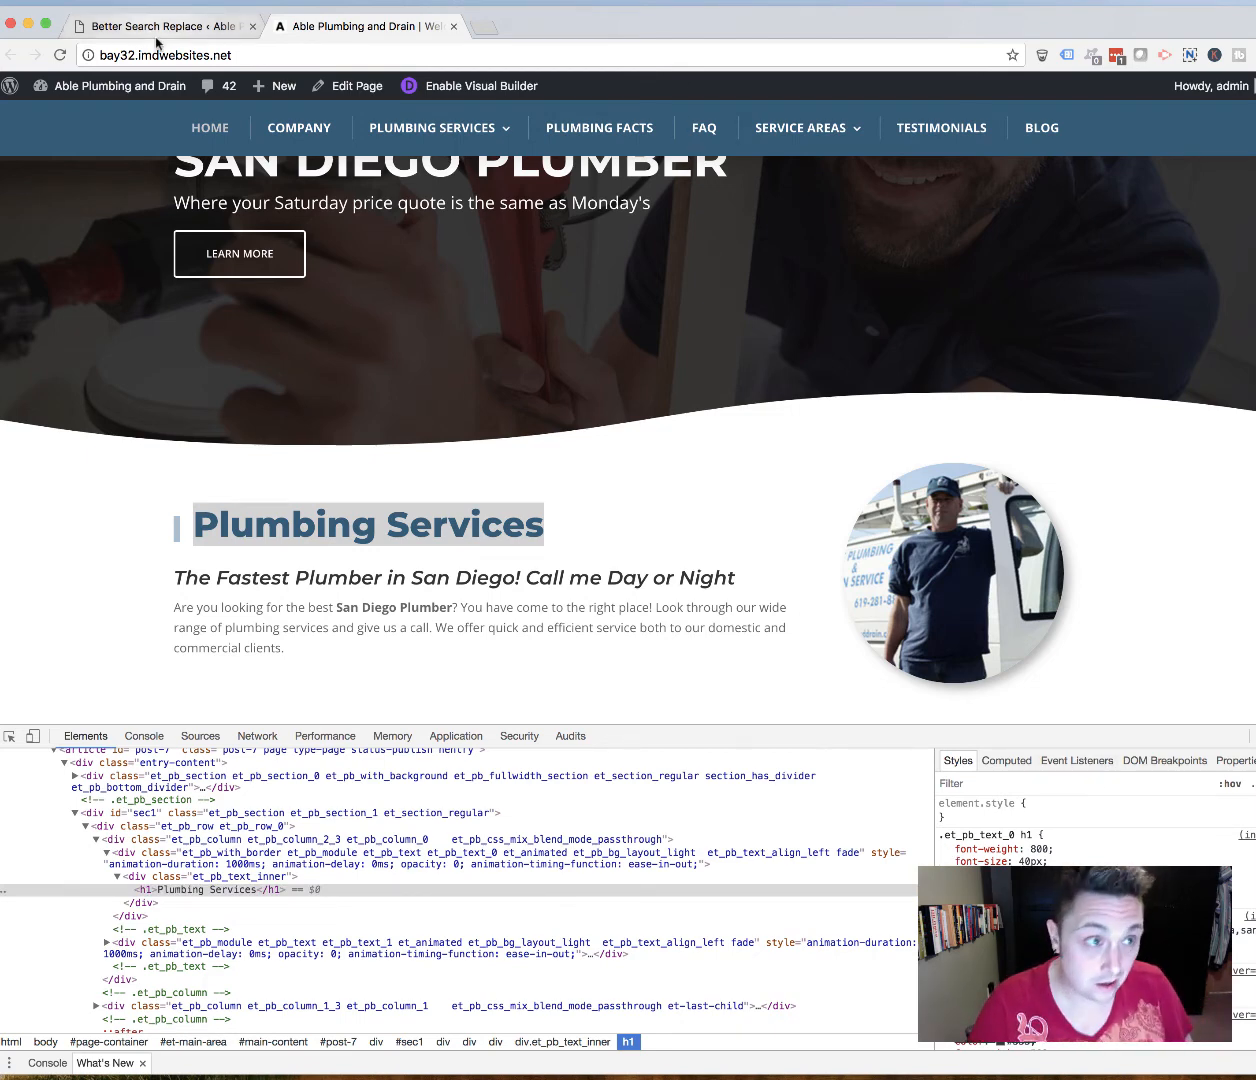
click(355, 312)
text(275c7b)
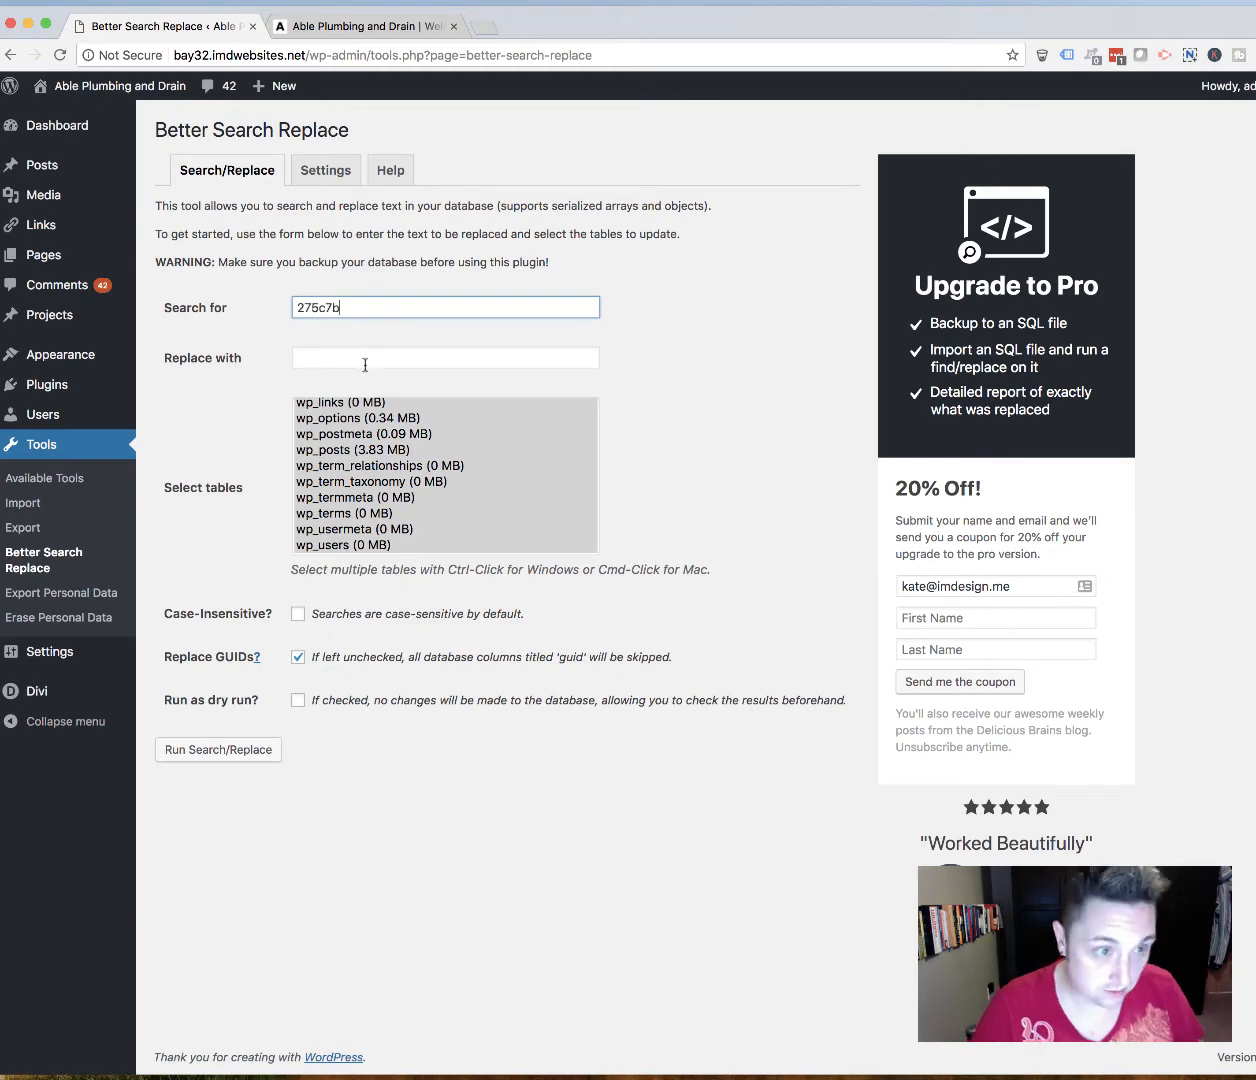
click(364, 360)
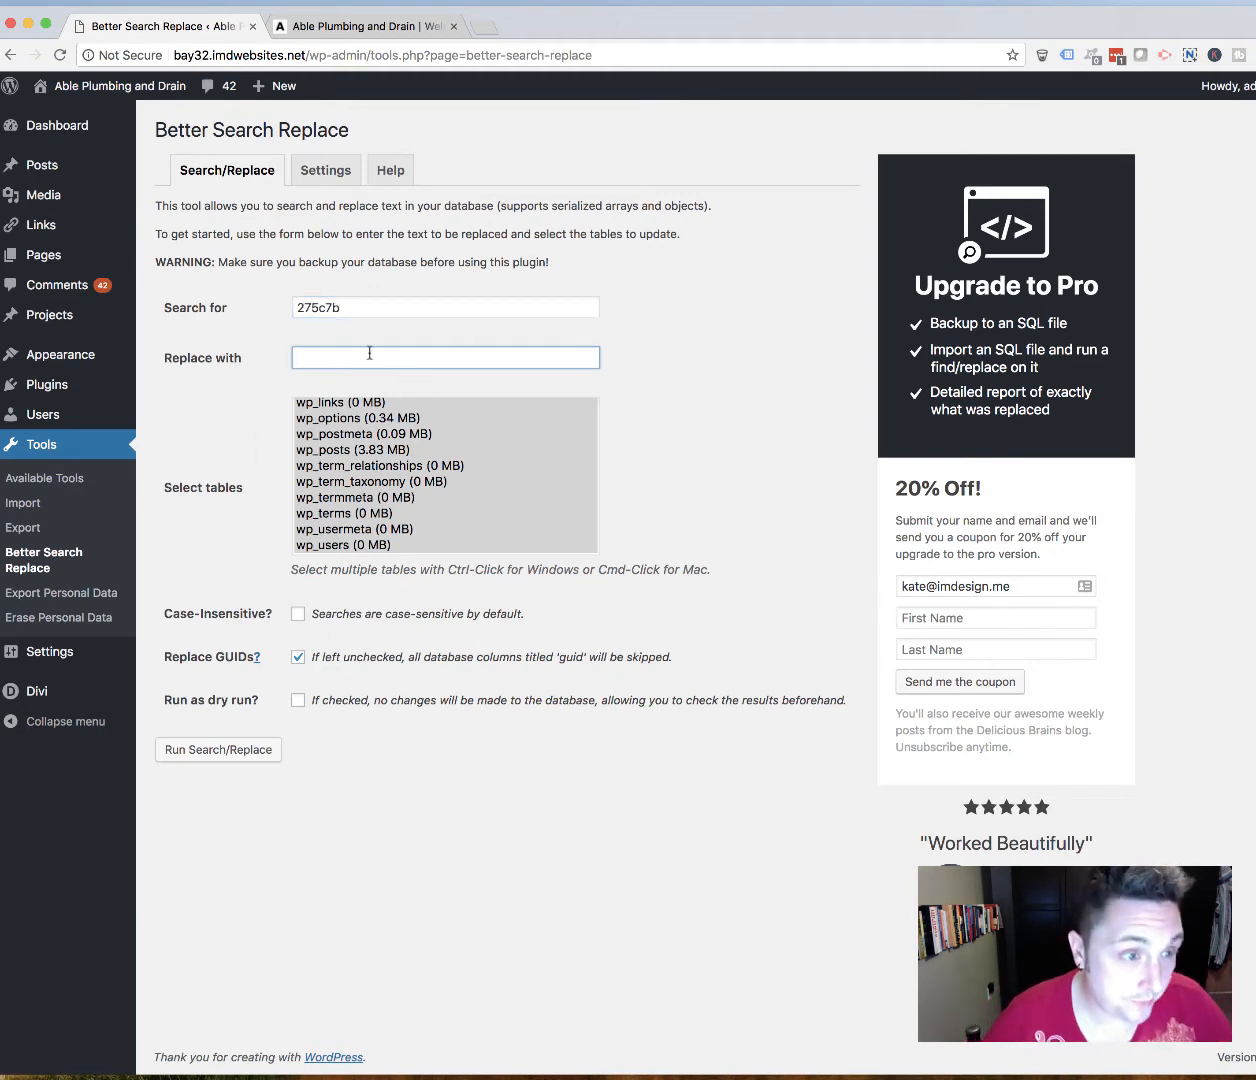
click(362, 356)
click(398, 353)
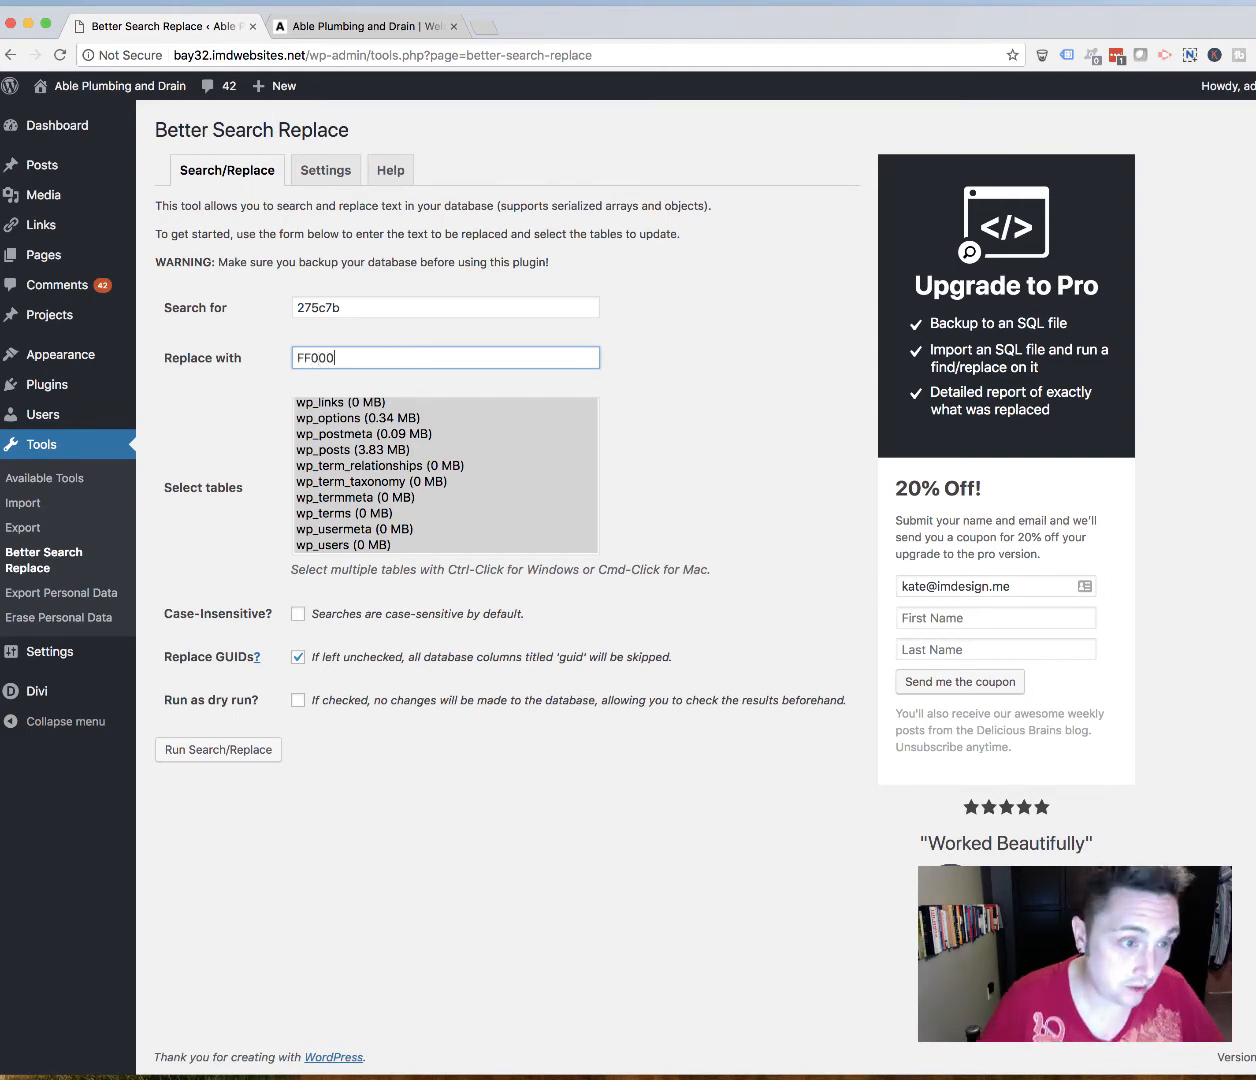
Step: Run the search and replace on all selected tables and highlight the searched-tables figure in the result notice
scroll(400, 460, up, 2)
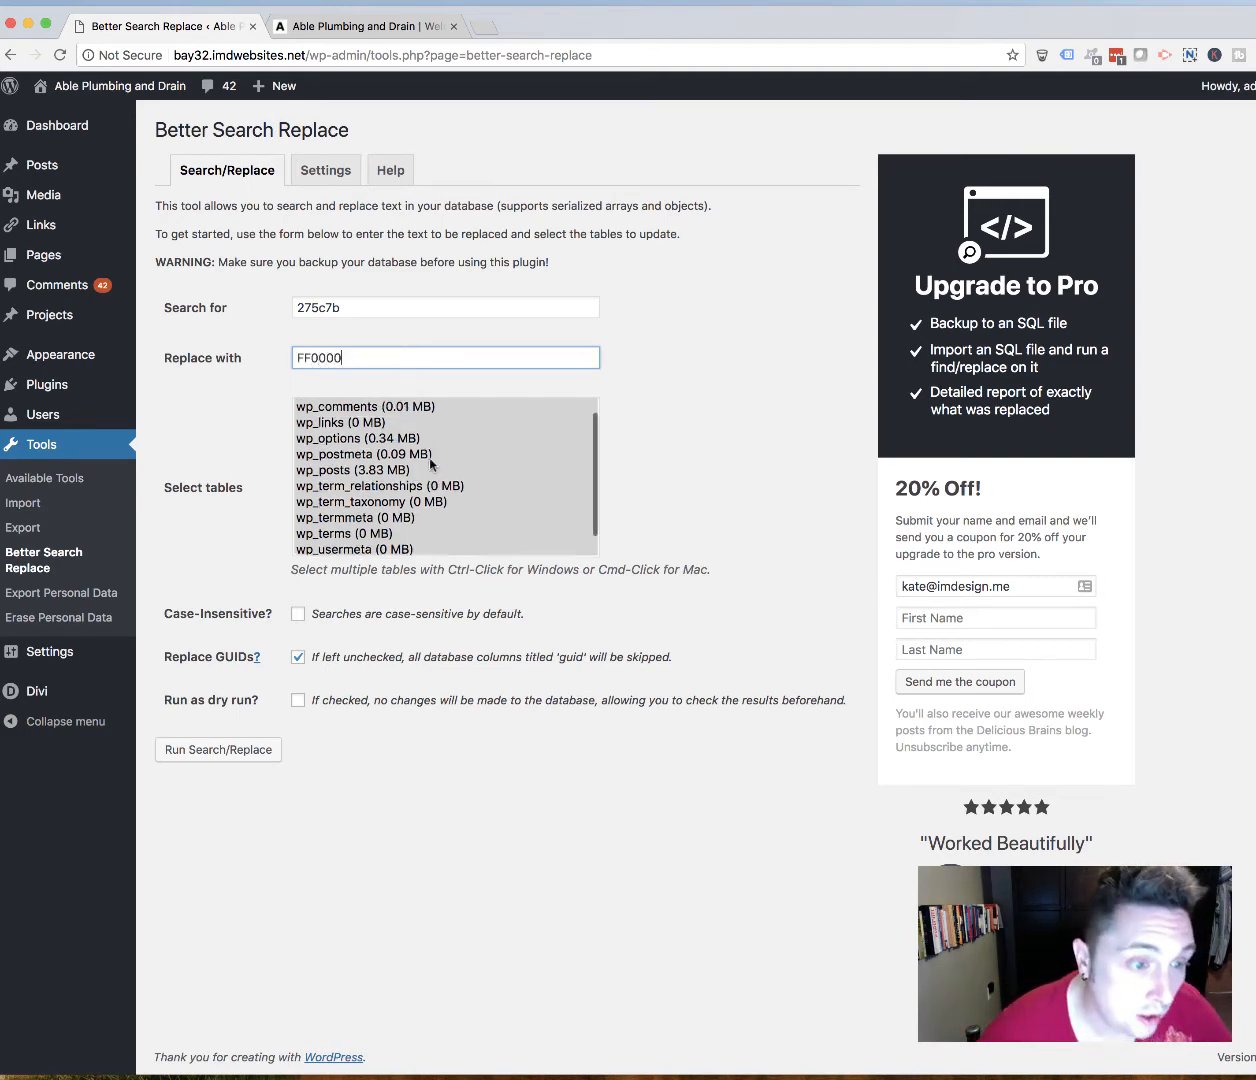
scroll(400, 462, down, 2)
scroll(331, 430, up, 1)
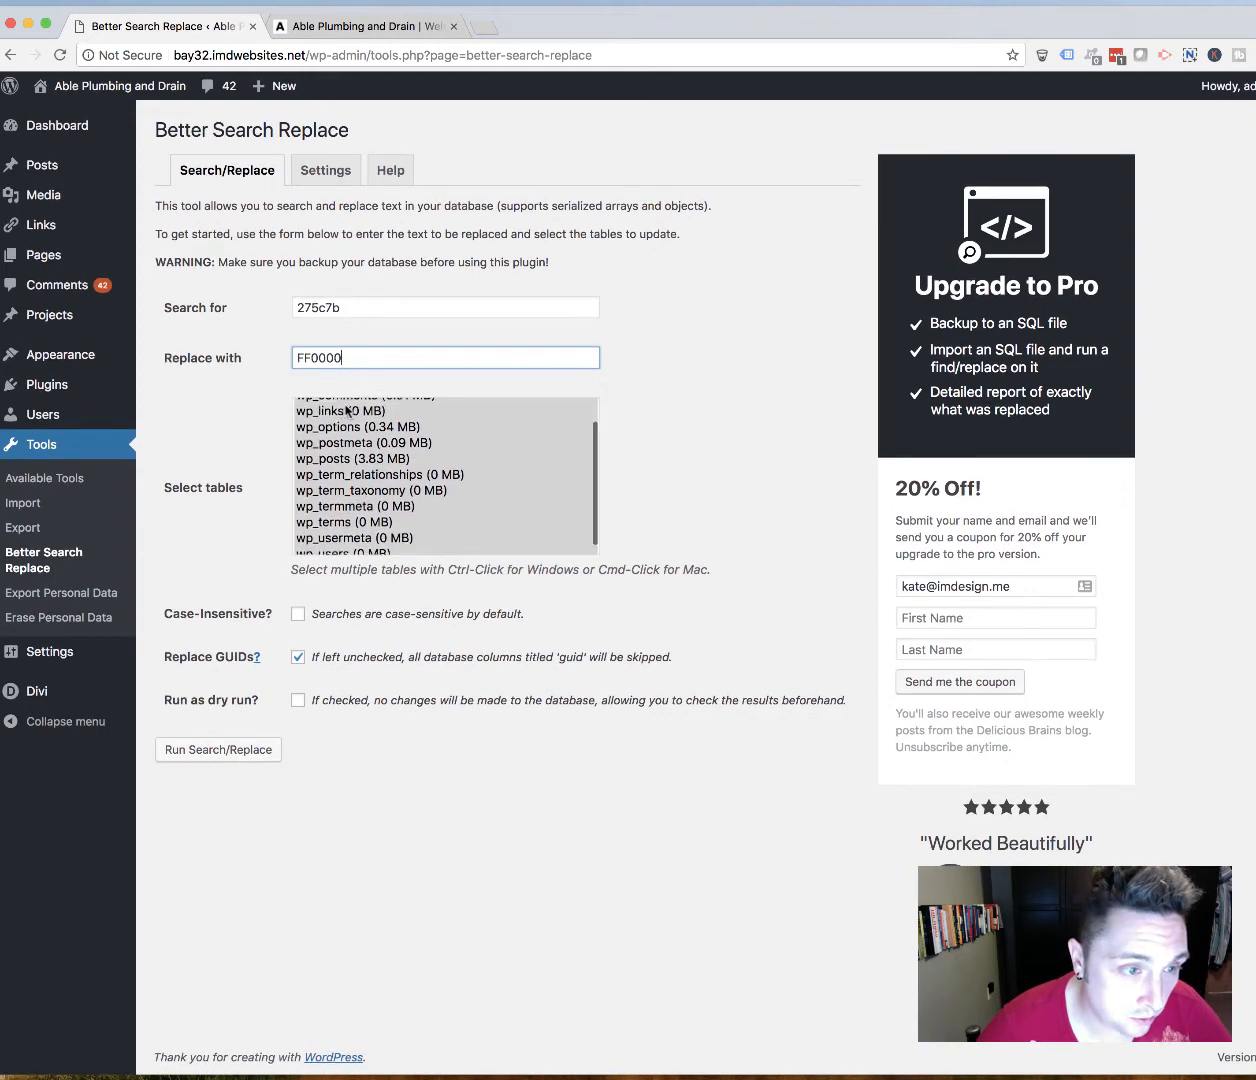
click(246, 750)
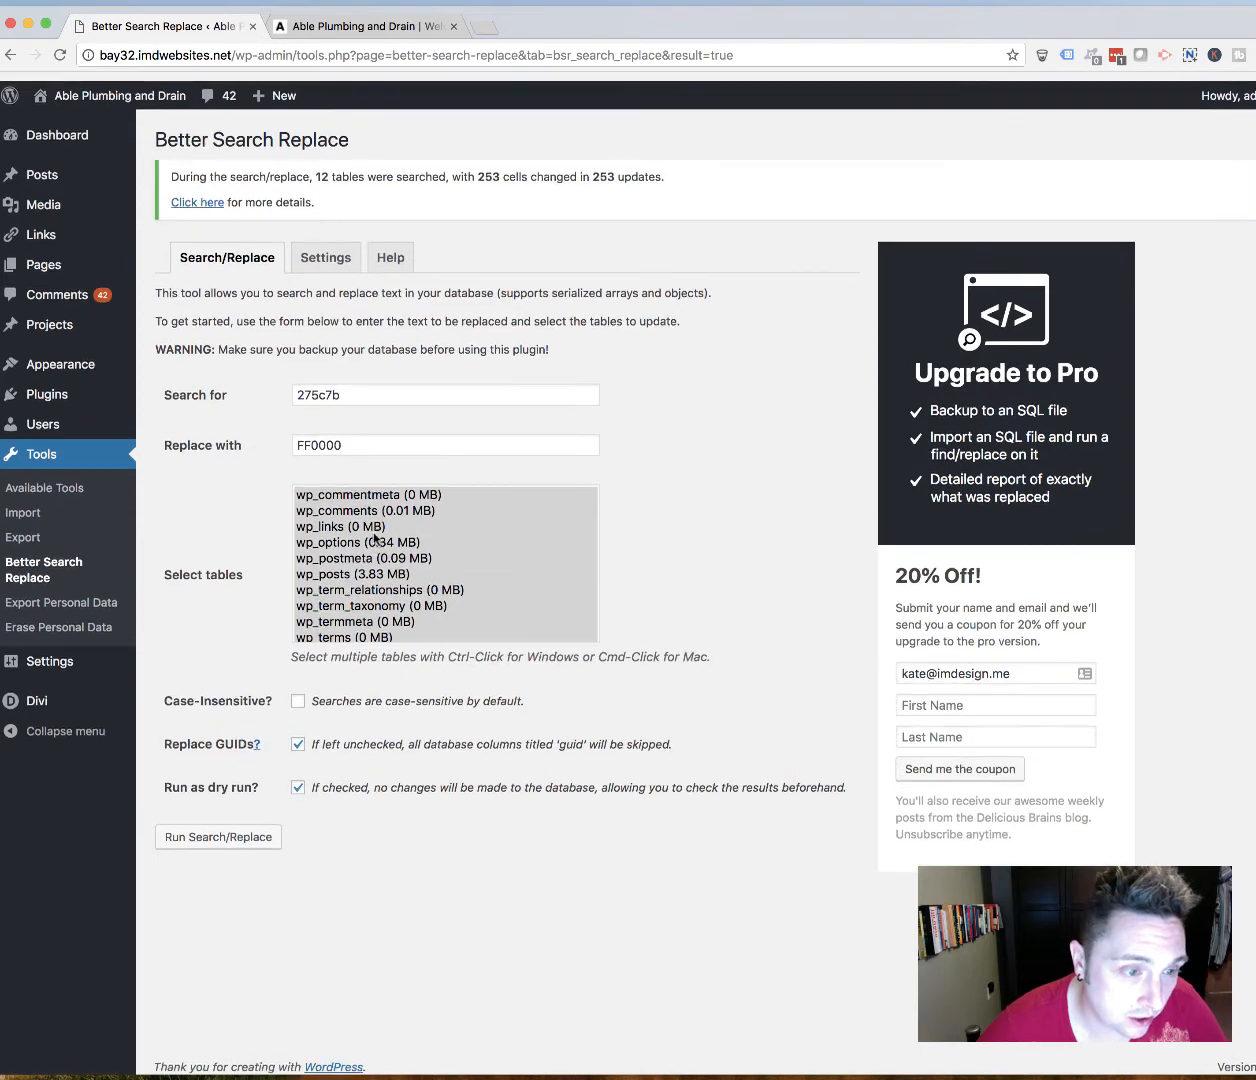
scroll(375, 538, down, 1)
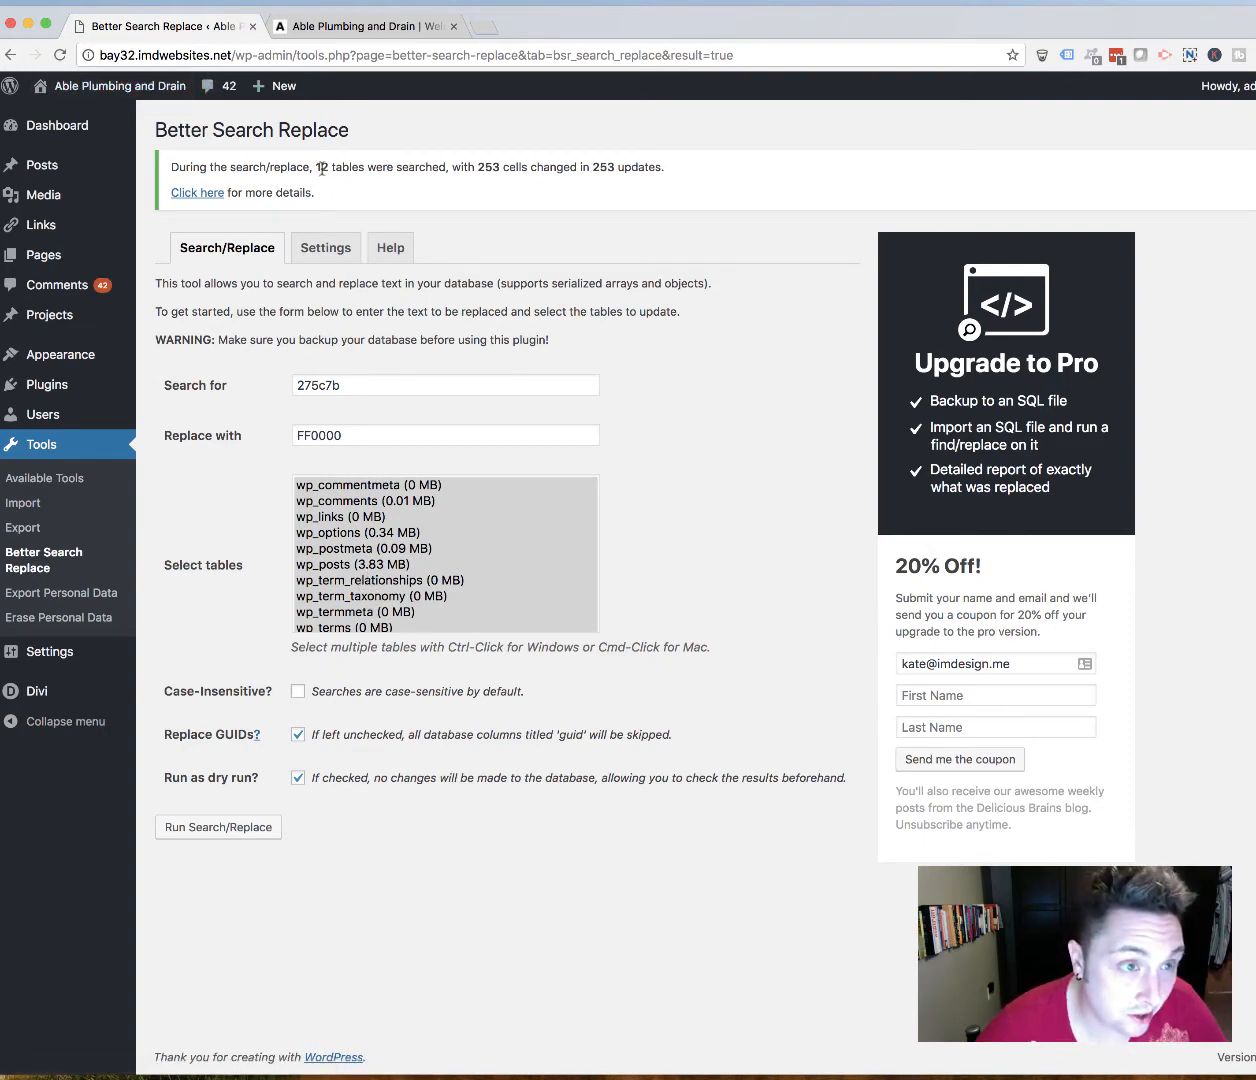
drag(321, 168, 361, 167)
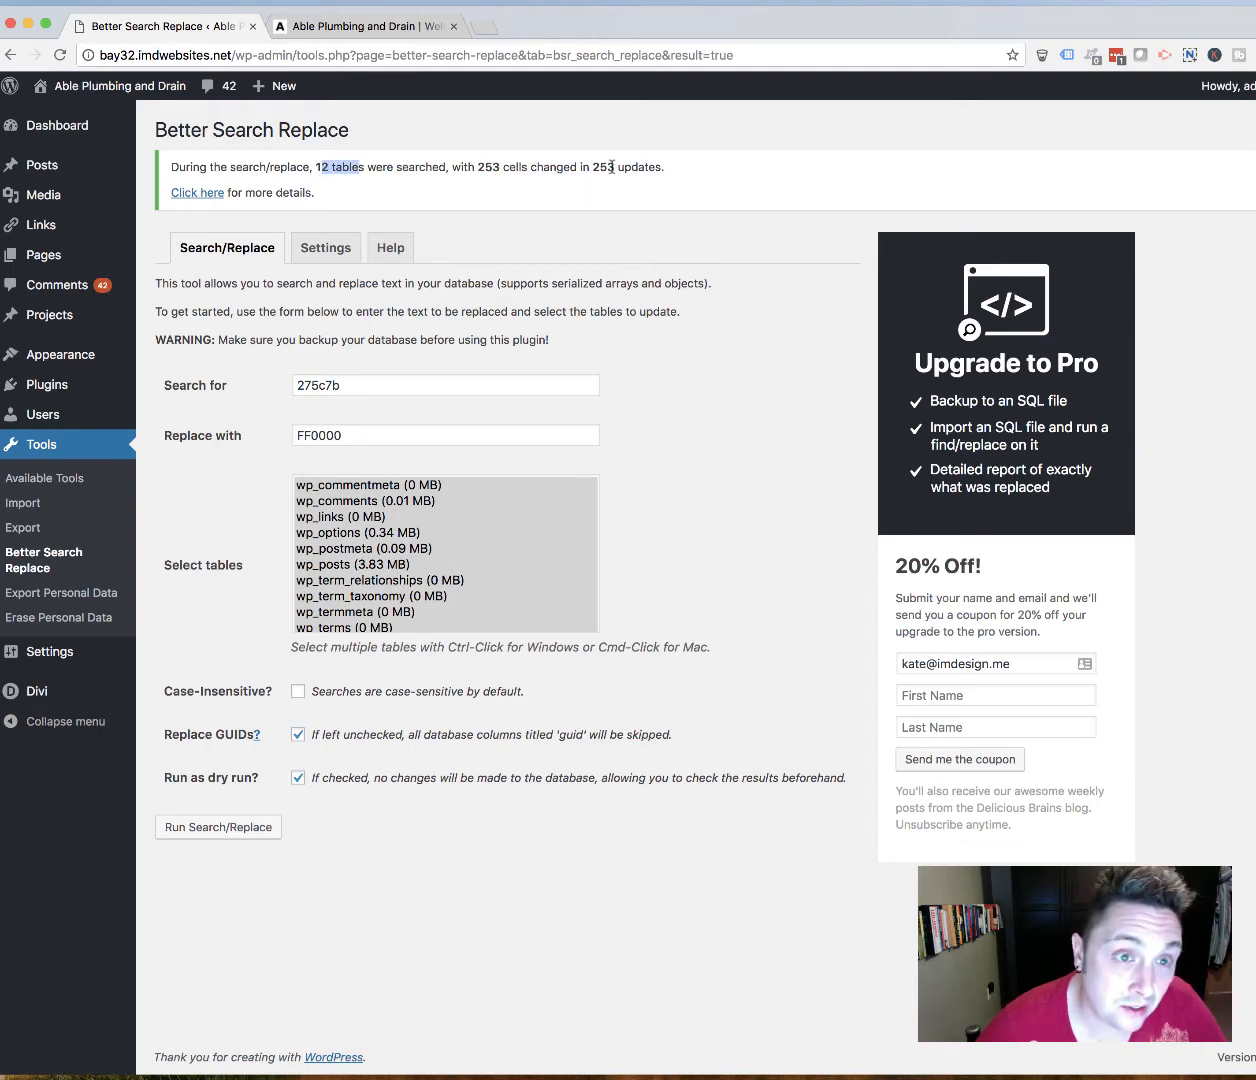
Step: Reload the site's home page, close the developer tools and check the page for the replaced color
click(366, 24)
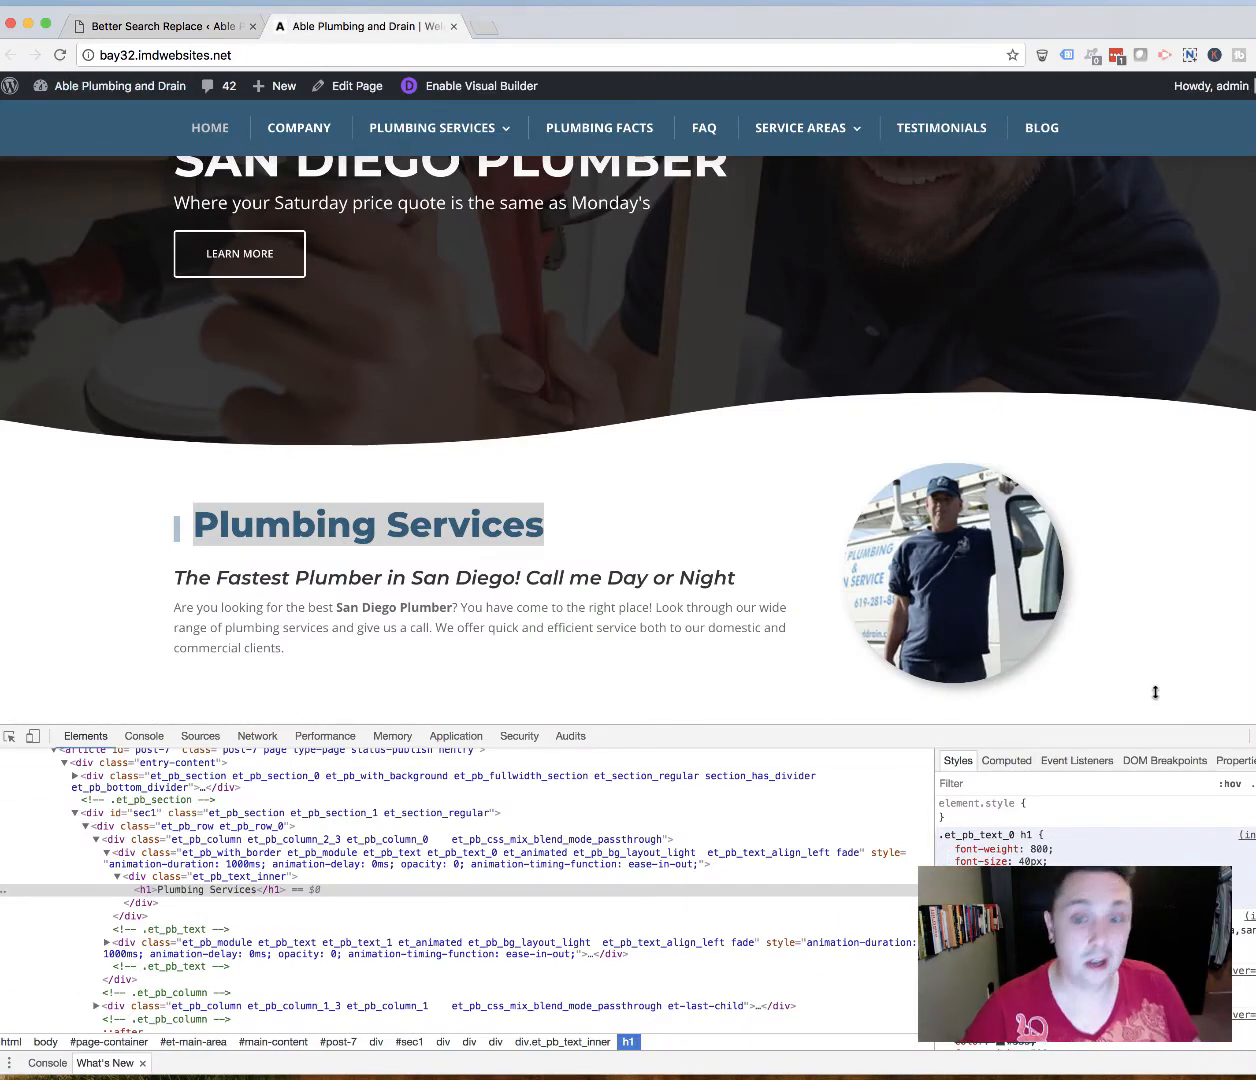
click(60, 55)
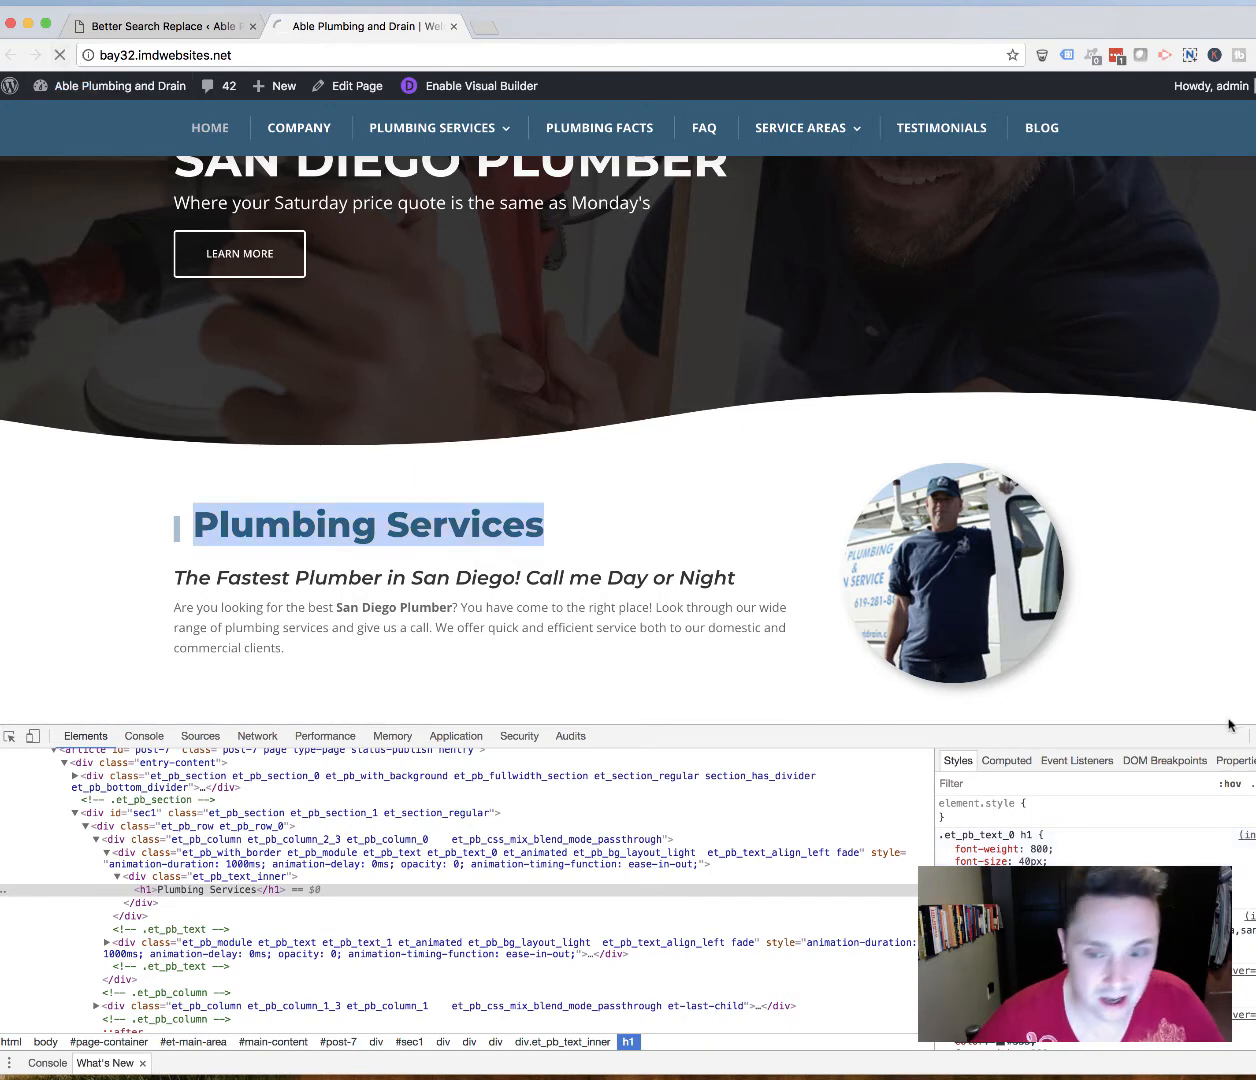
key(super+alt+i)
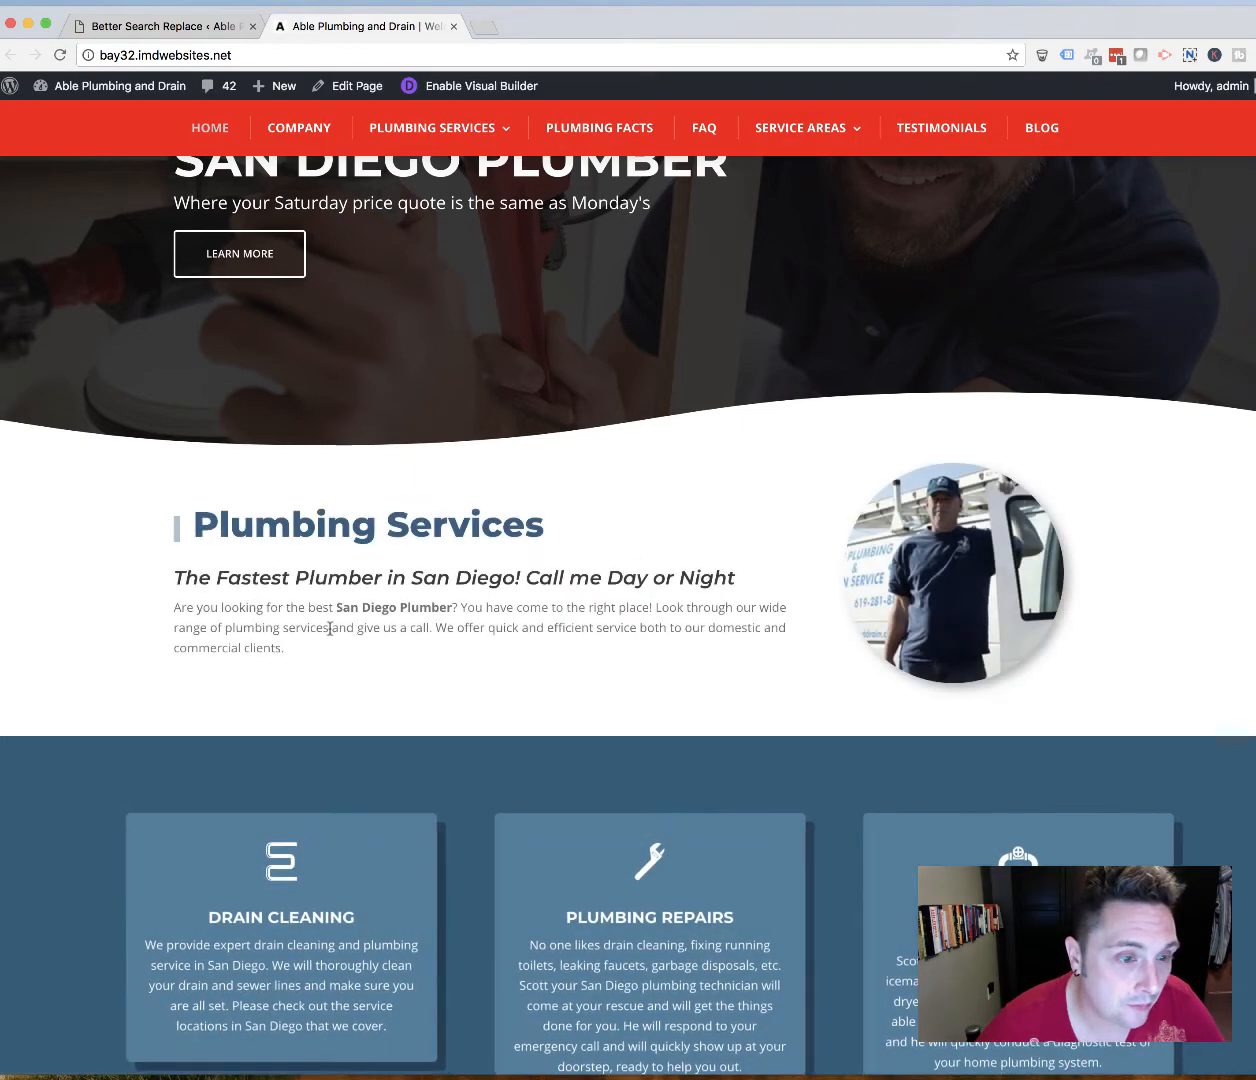
scroll(330, 628, up, 4)
scroll(388, 598, down, 12)
scroll(370, 600, up, 12)
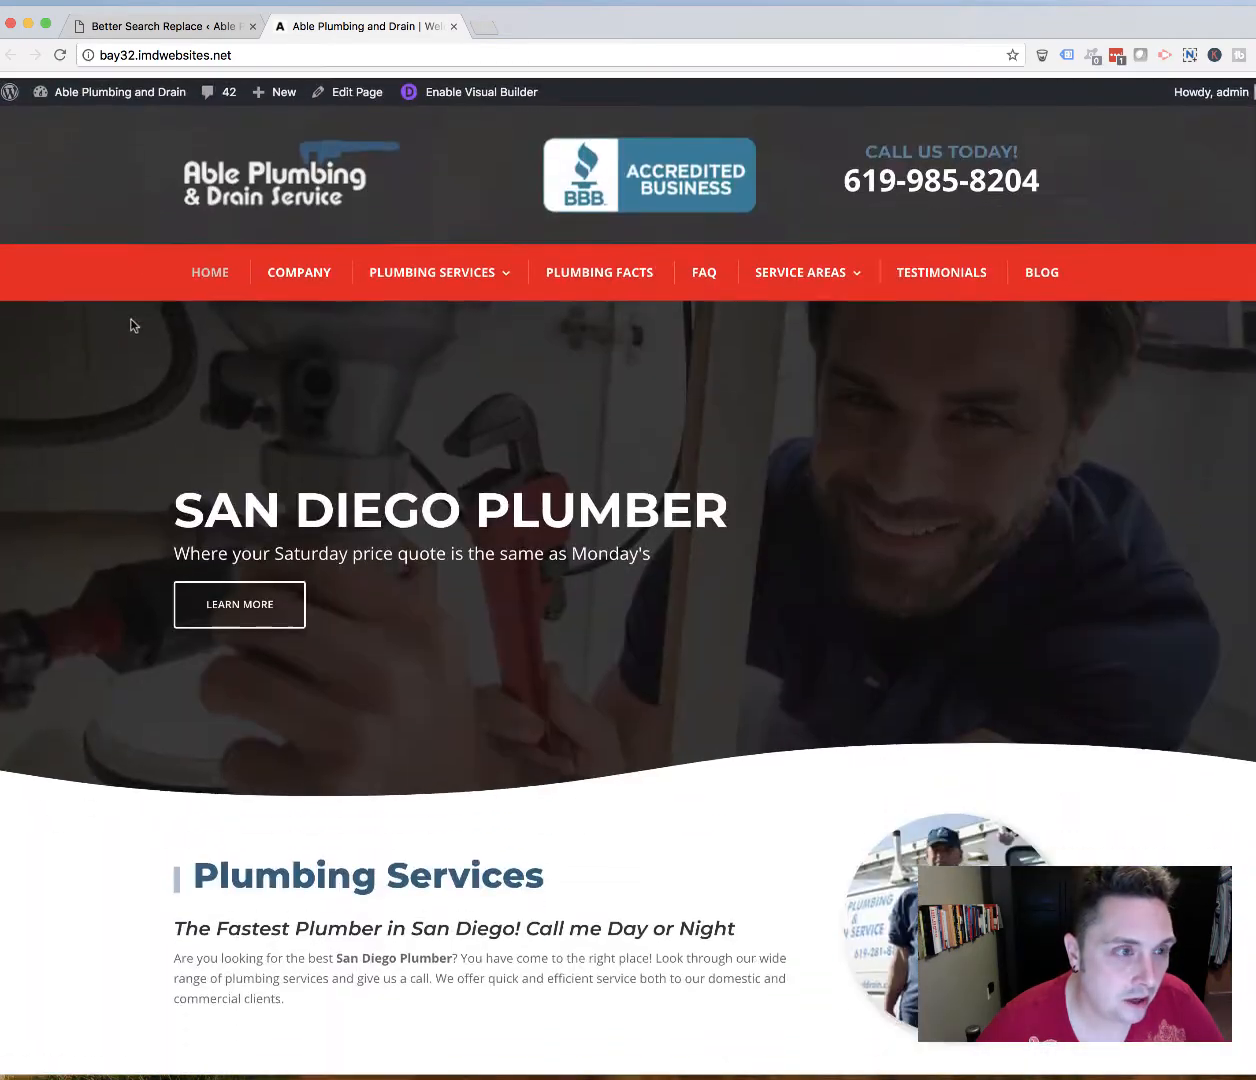
Step: Reload the home page once more and examine the colors of every section from the header to the footer
click(58, 54)
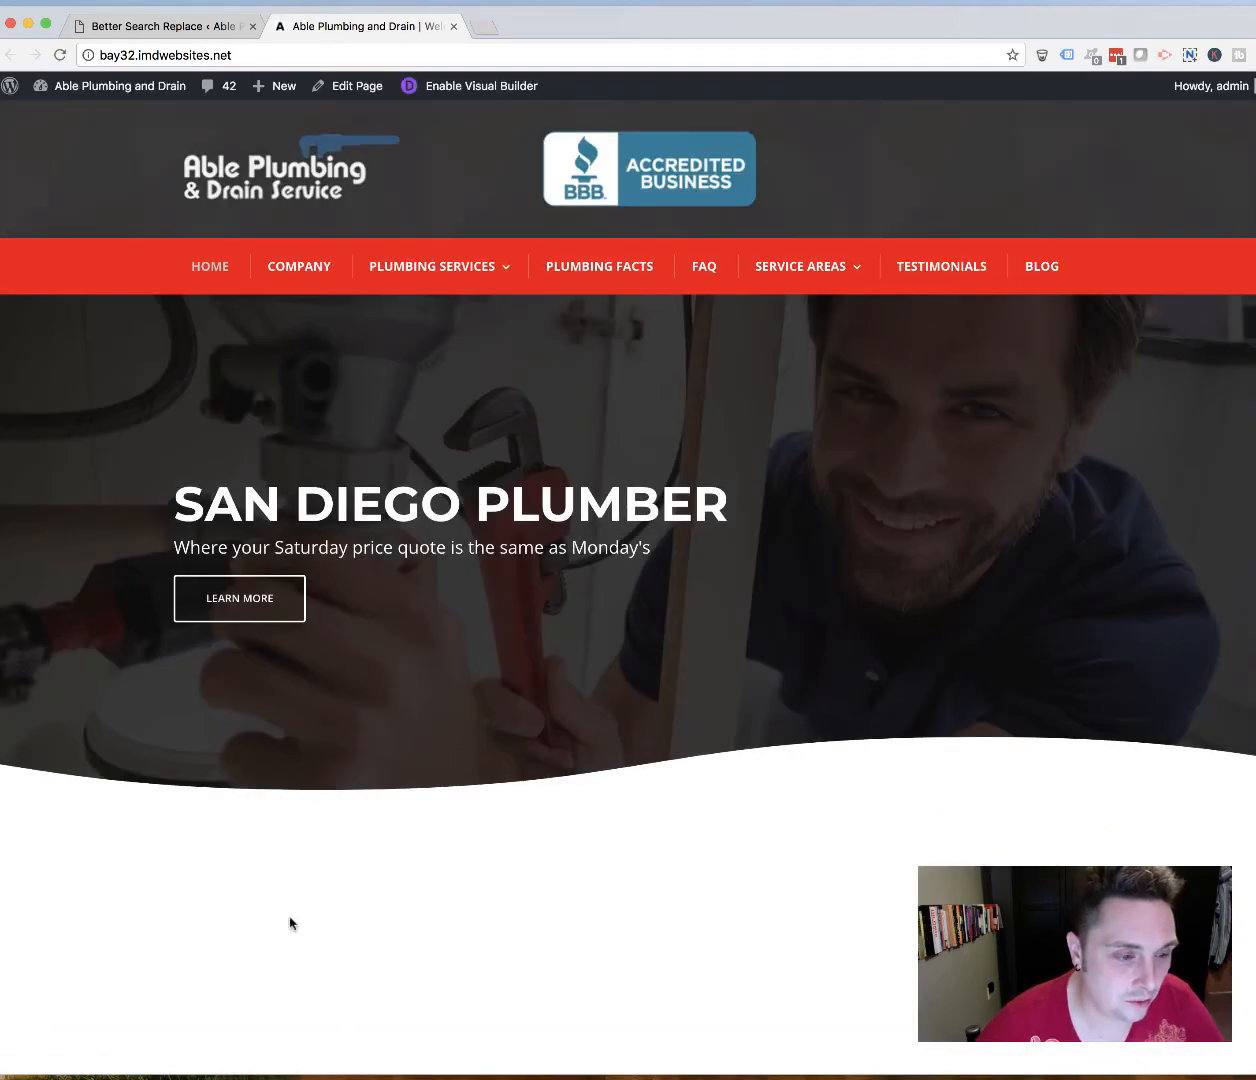
scroll(290, 915, down, 4)
scroll(343, 755, up, 4)
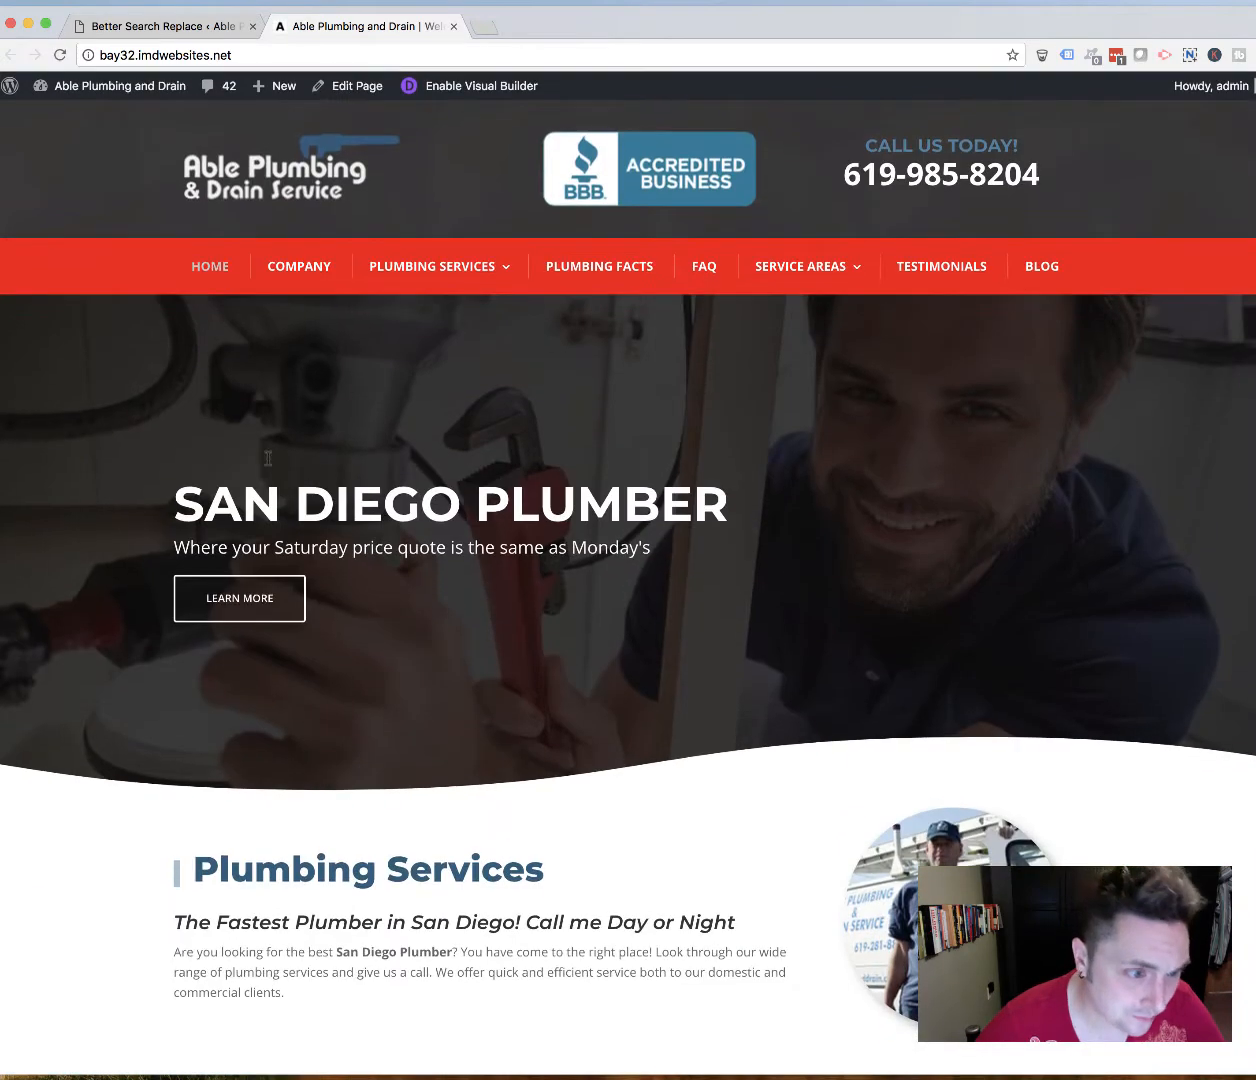
scroll(569, 767, down, 4)
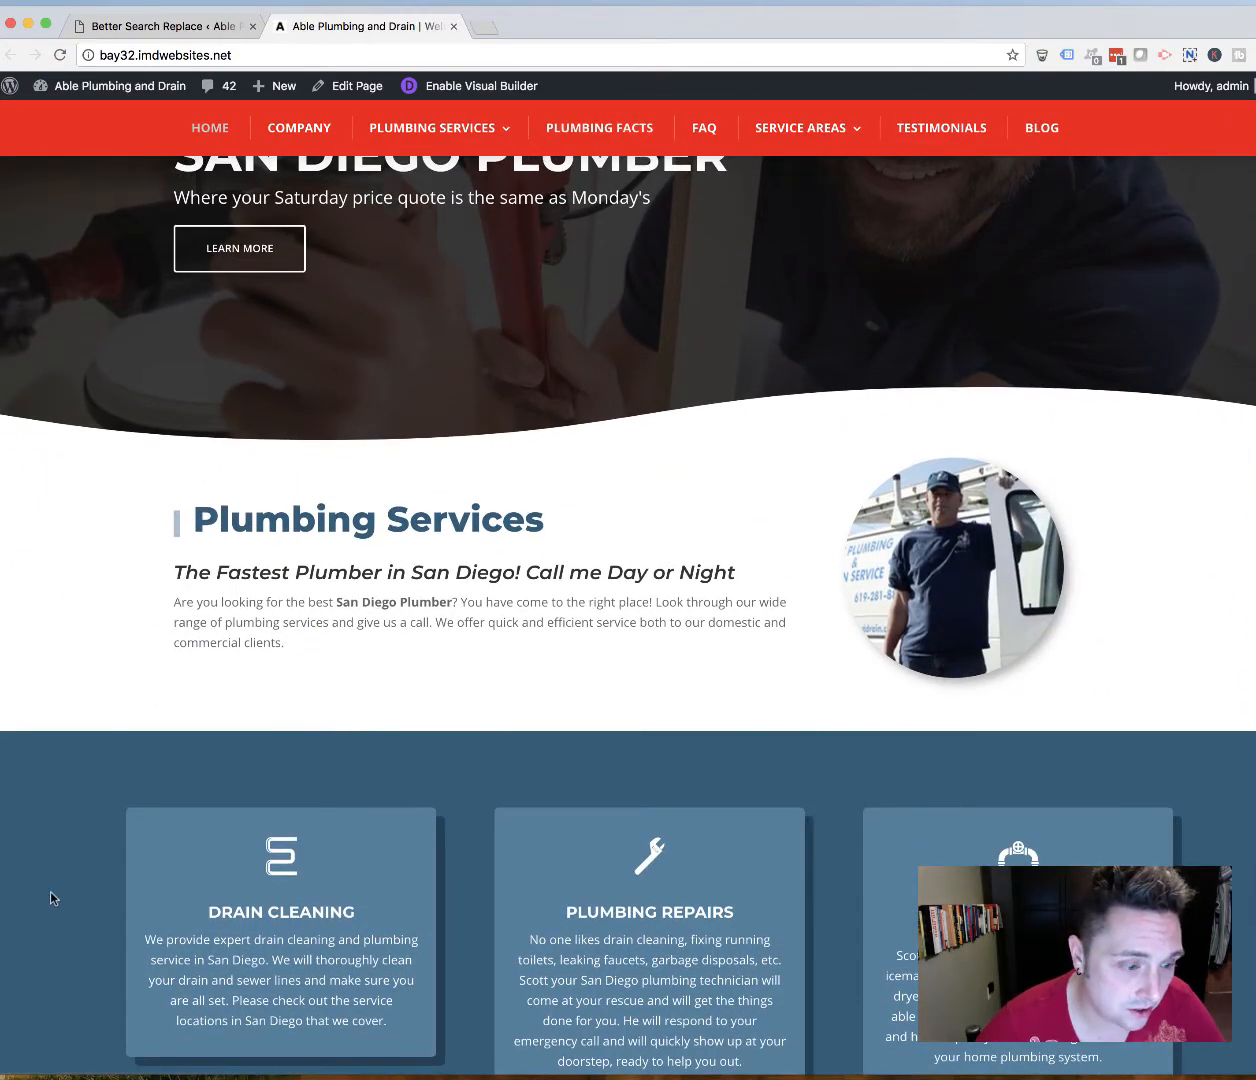
scroll(67, 880, down, 10)
scroll(68, 888, up, 3)
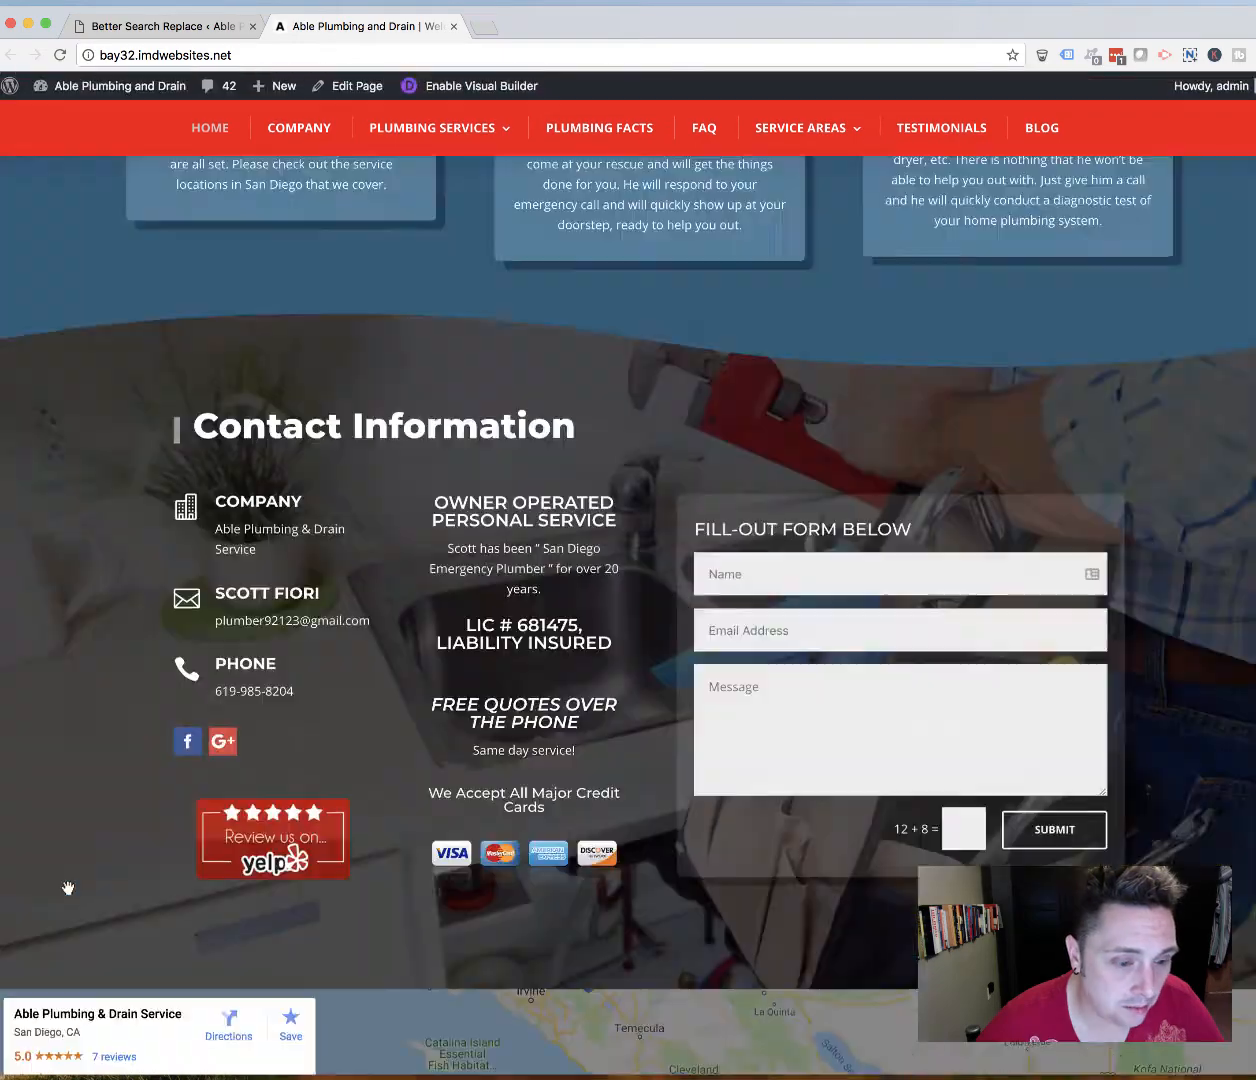
scroll(68, 888, up, 15)
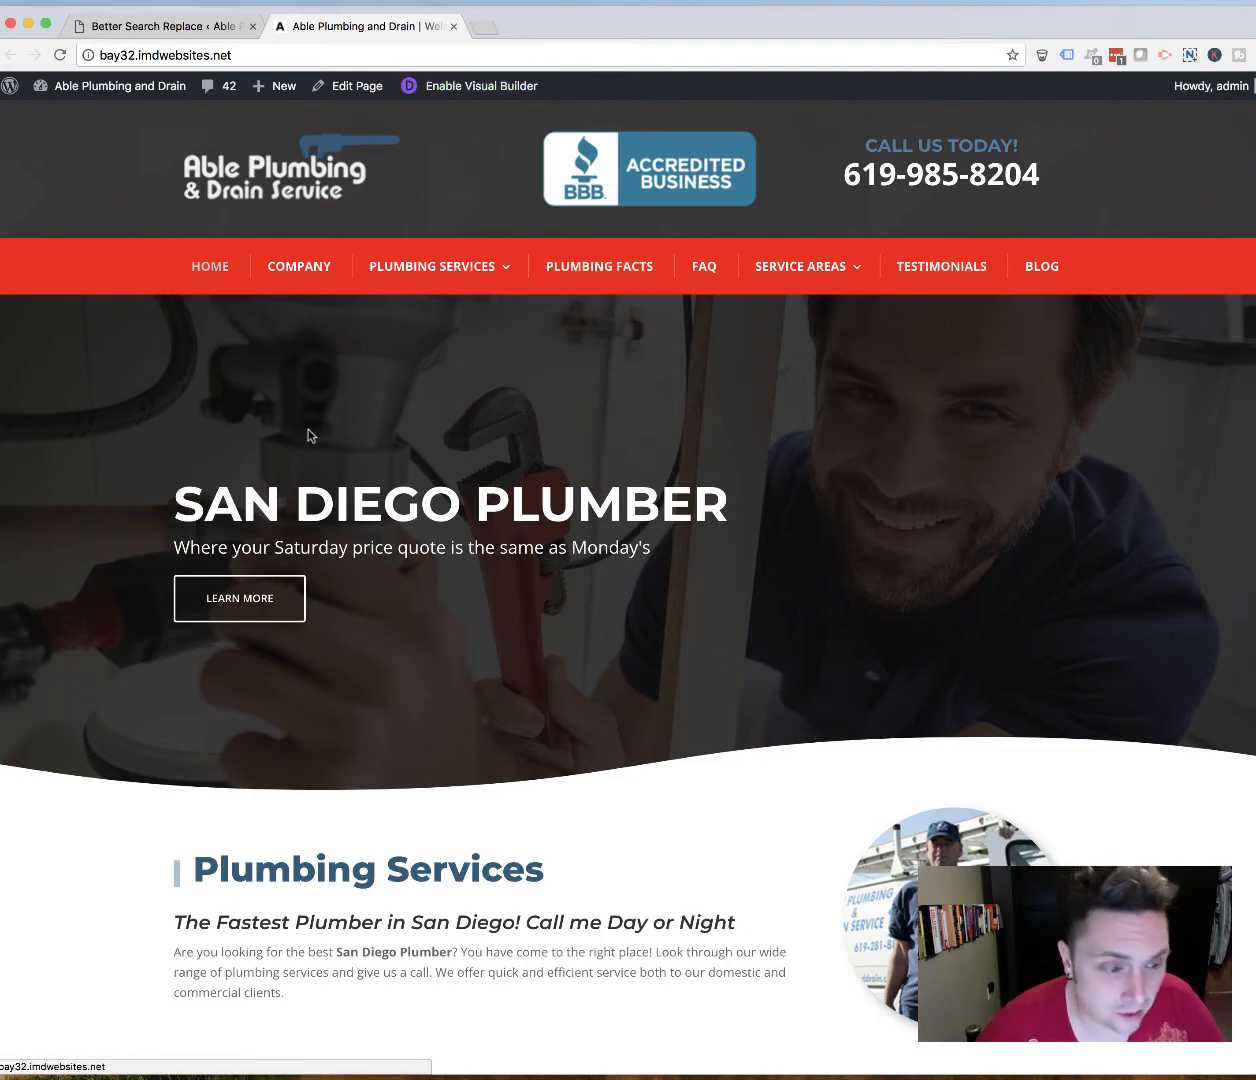
scroll(448, 513, down, 2)
scroll(448, 513, down, 10)
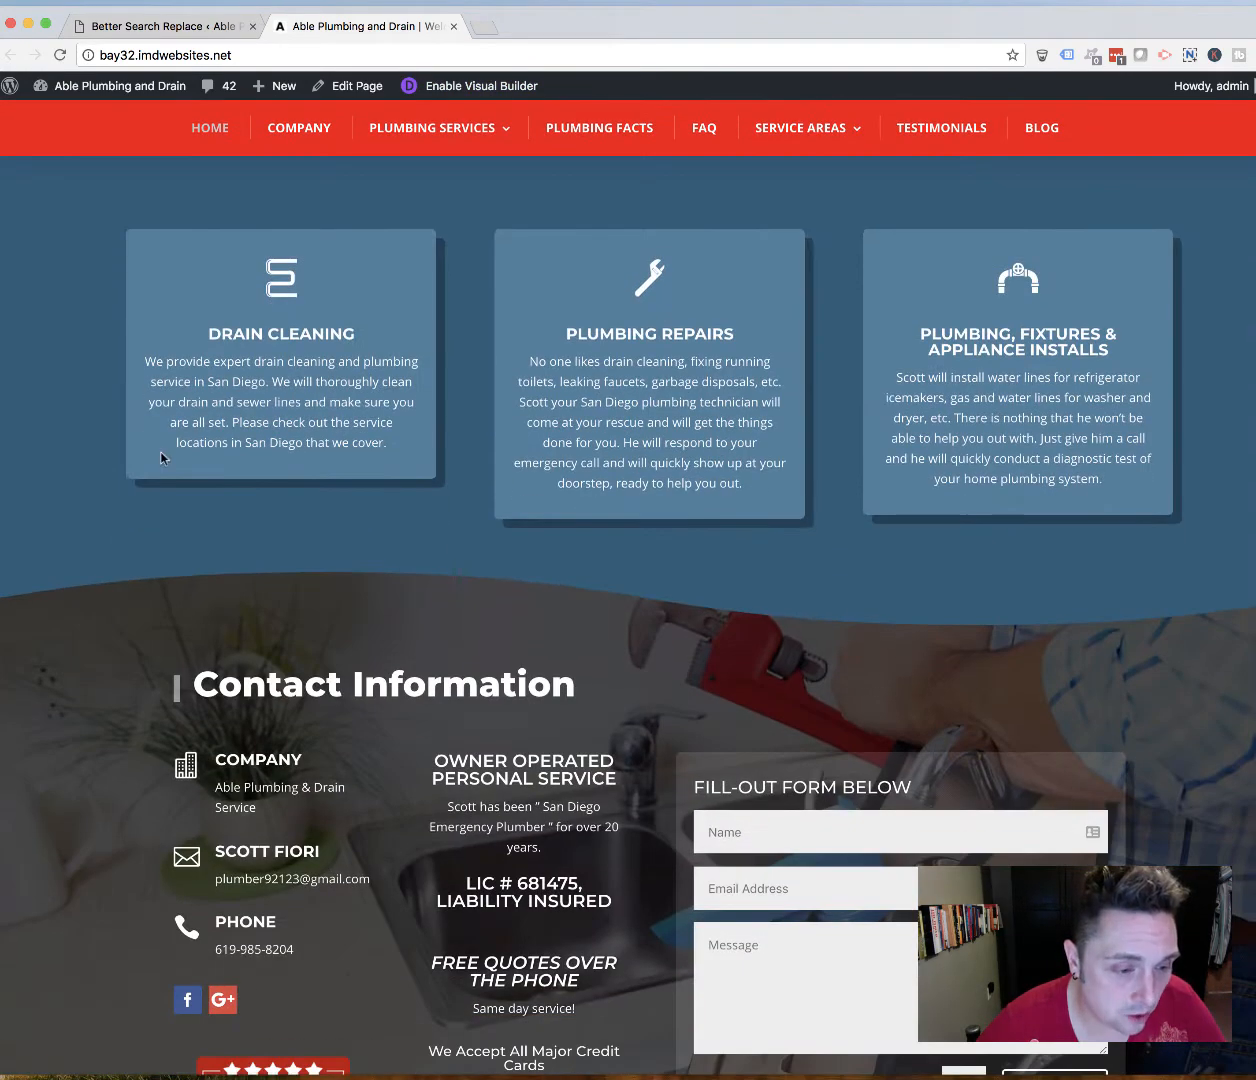
scroll(141, 452, down, 5)
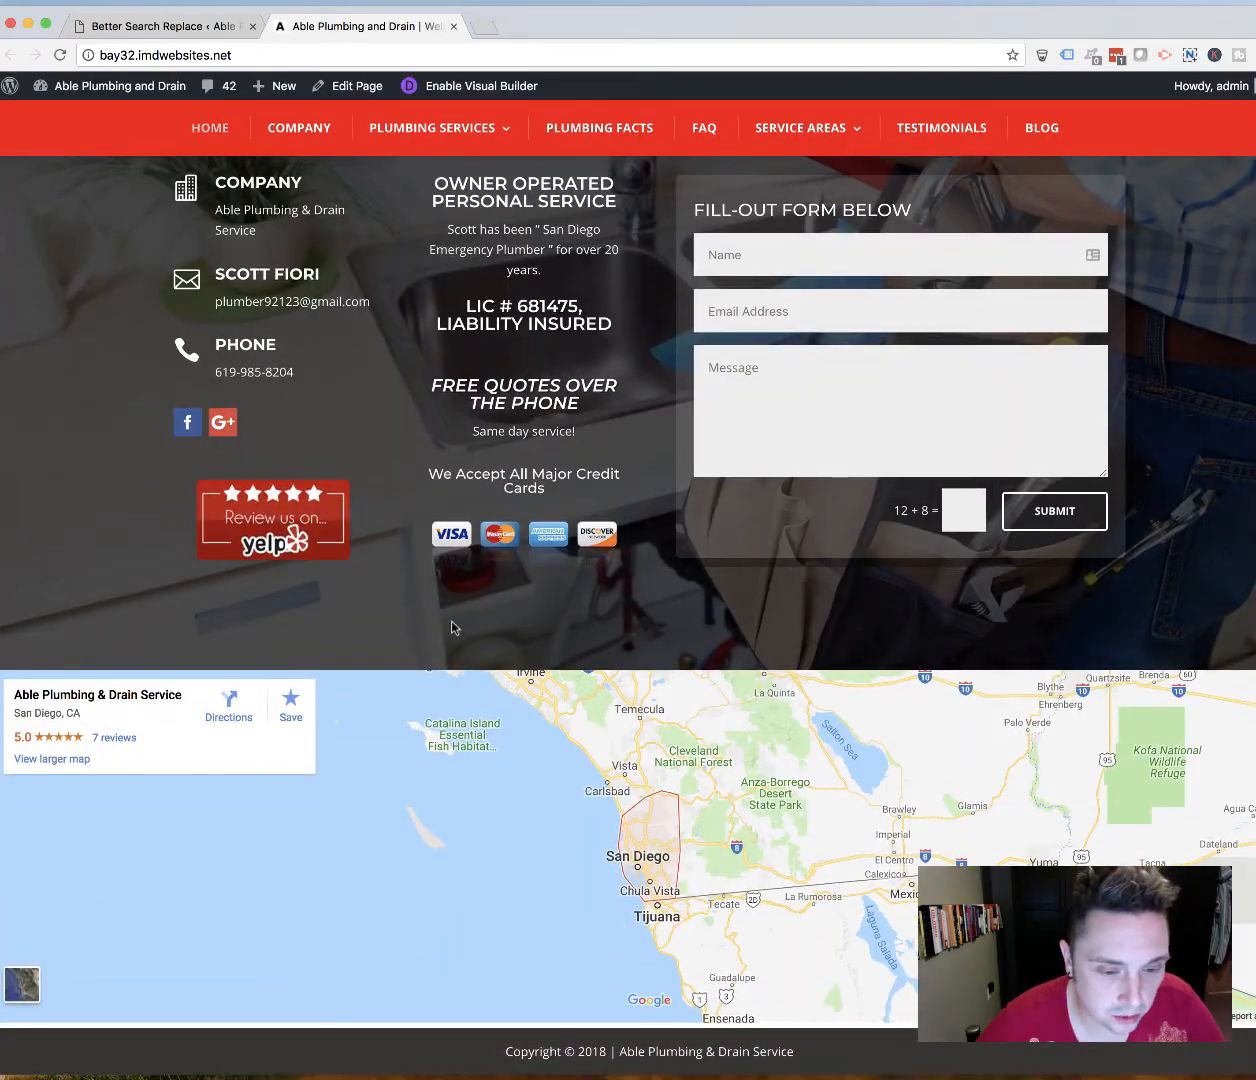
scroll(557, 482, up, 20)
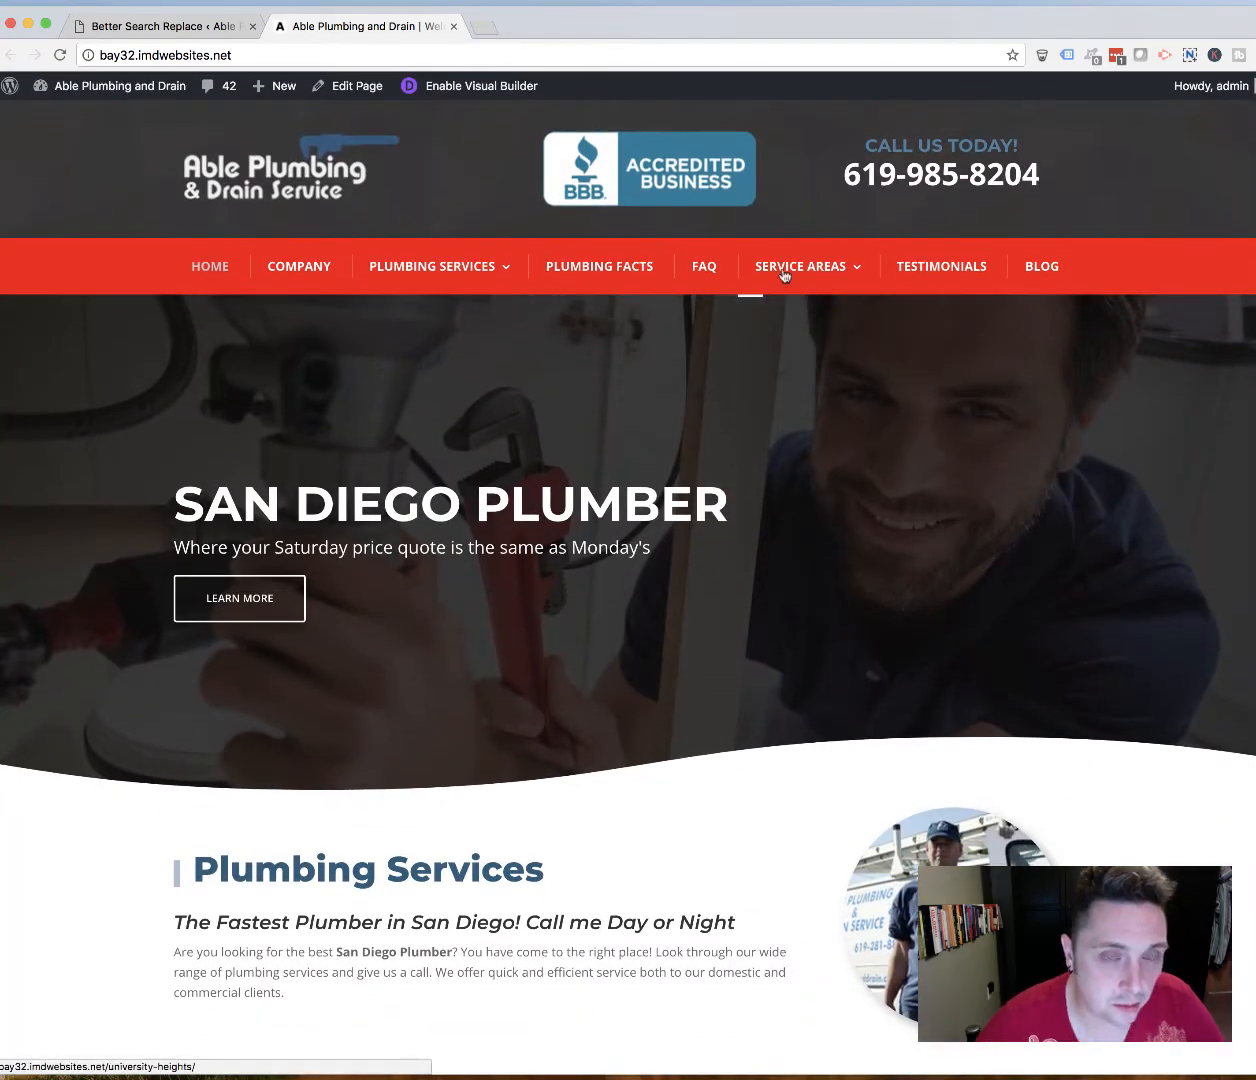
Step: Inspect the "Call Us Today!" heading in the site header to view its CSS styles
double_click(930, 145)
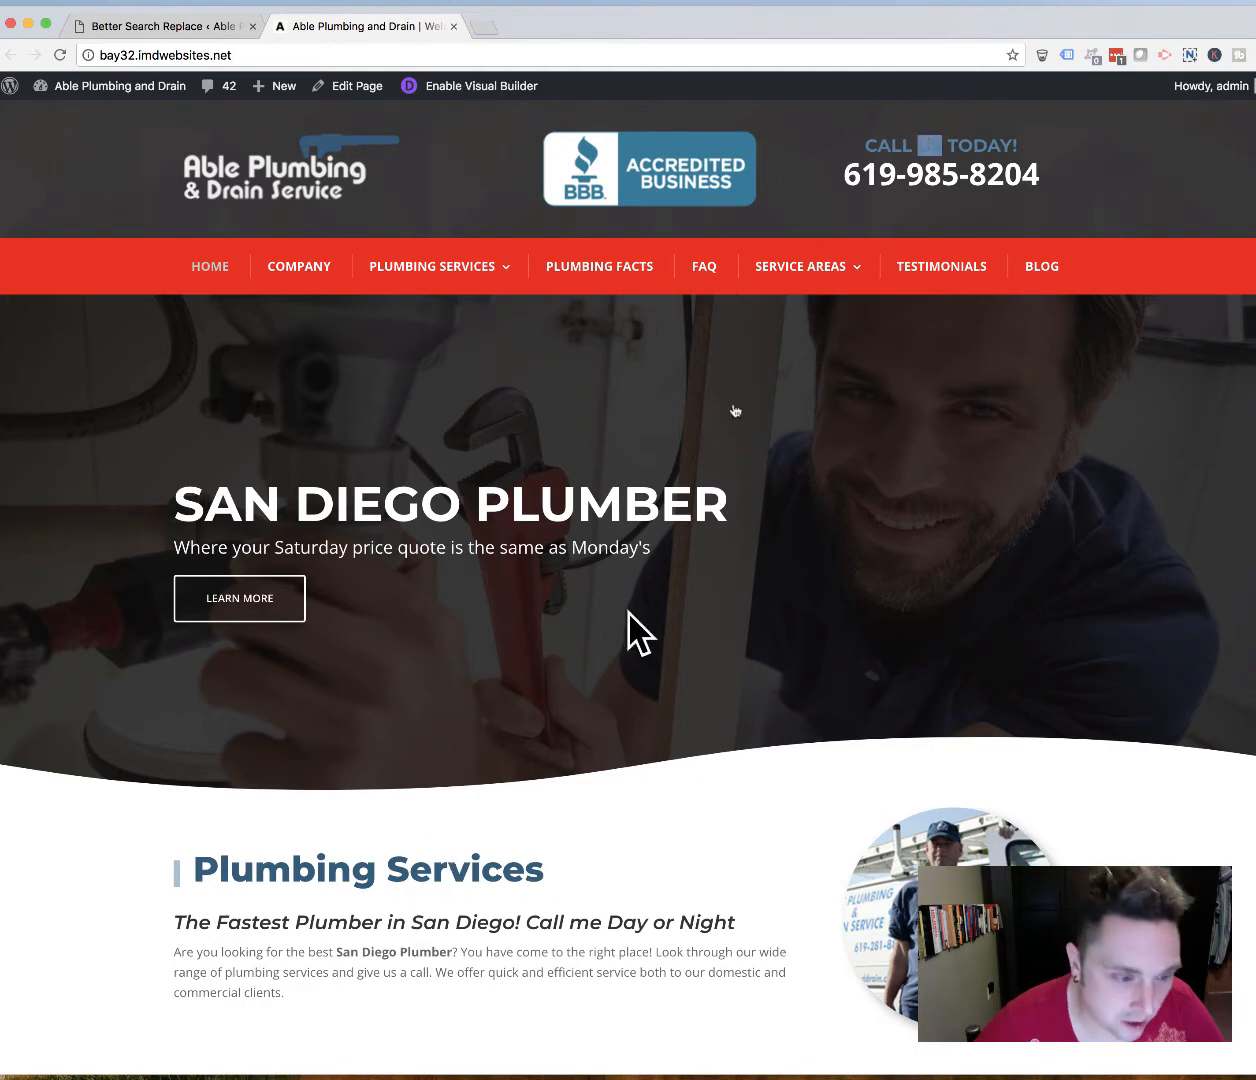
right_click(940, 146)
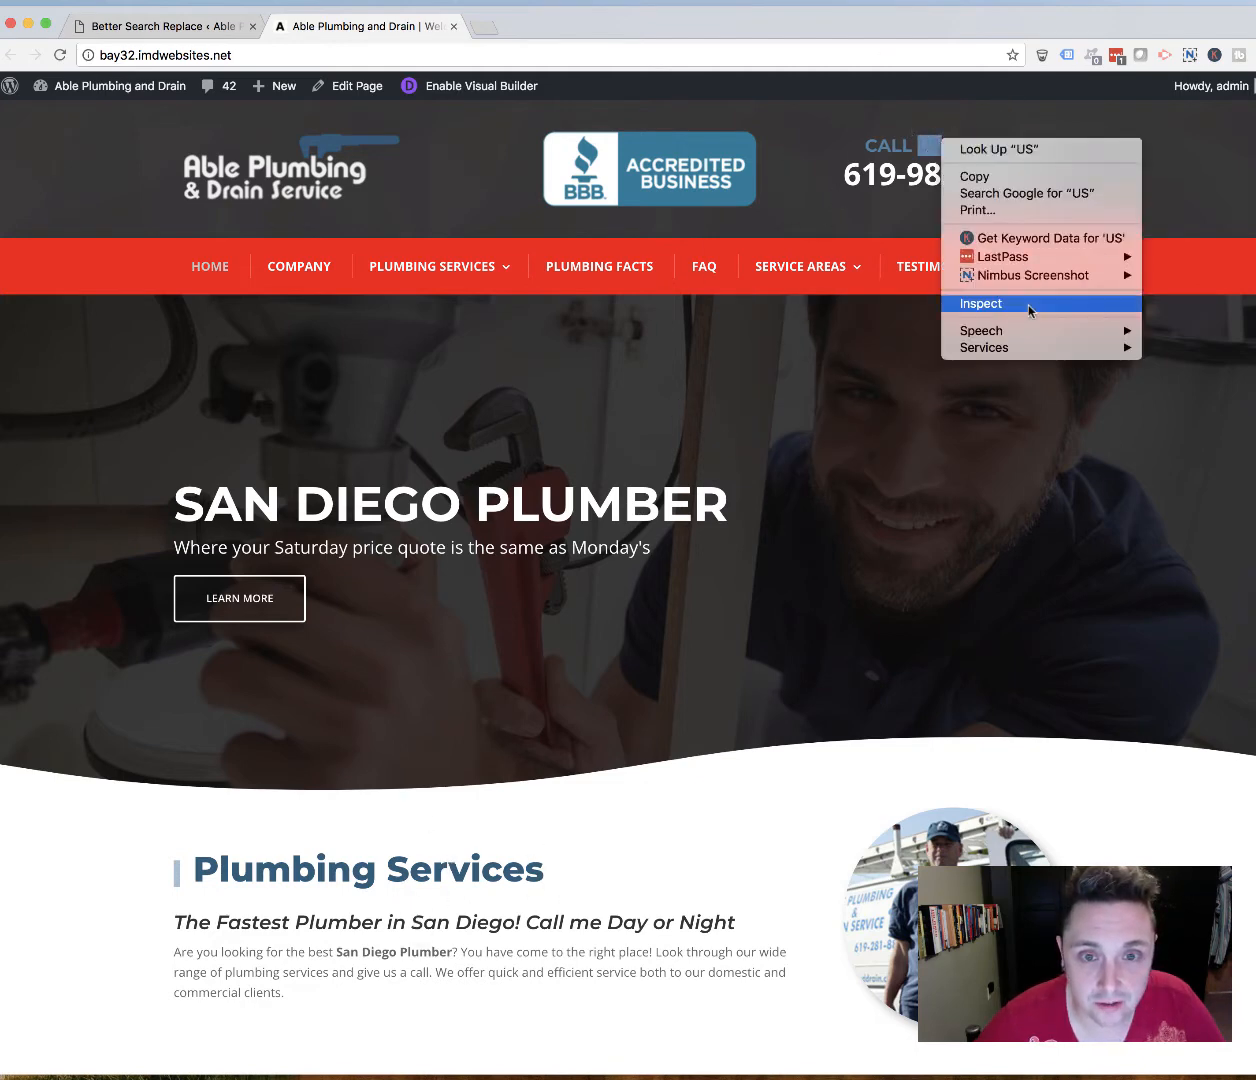
click(1020, 309)
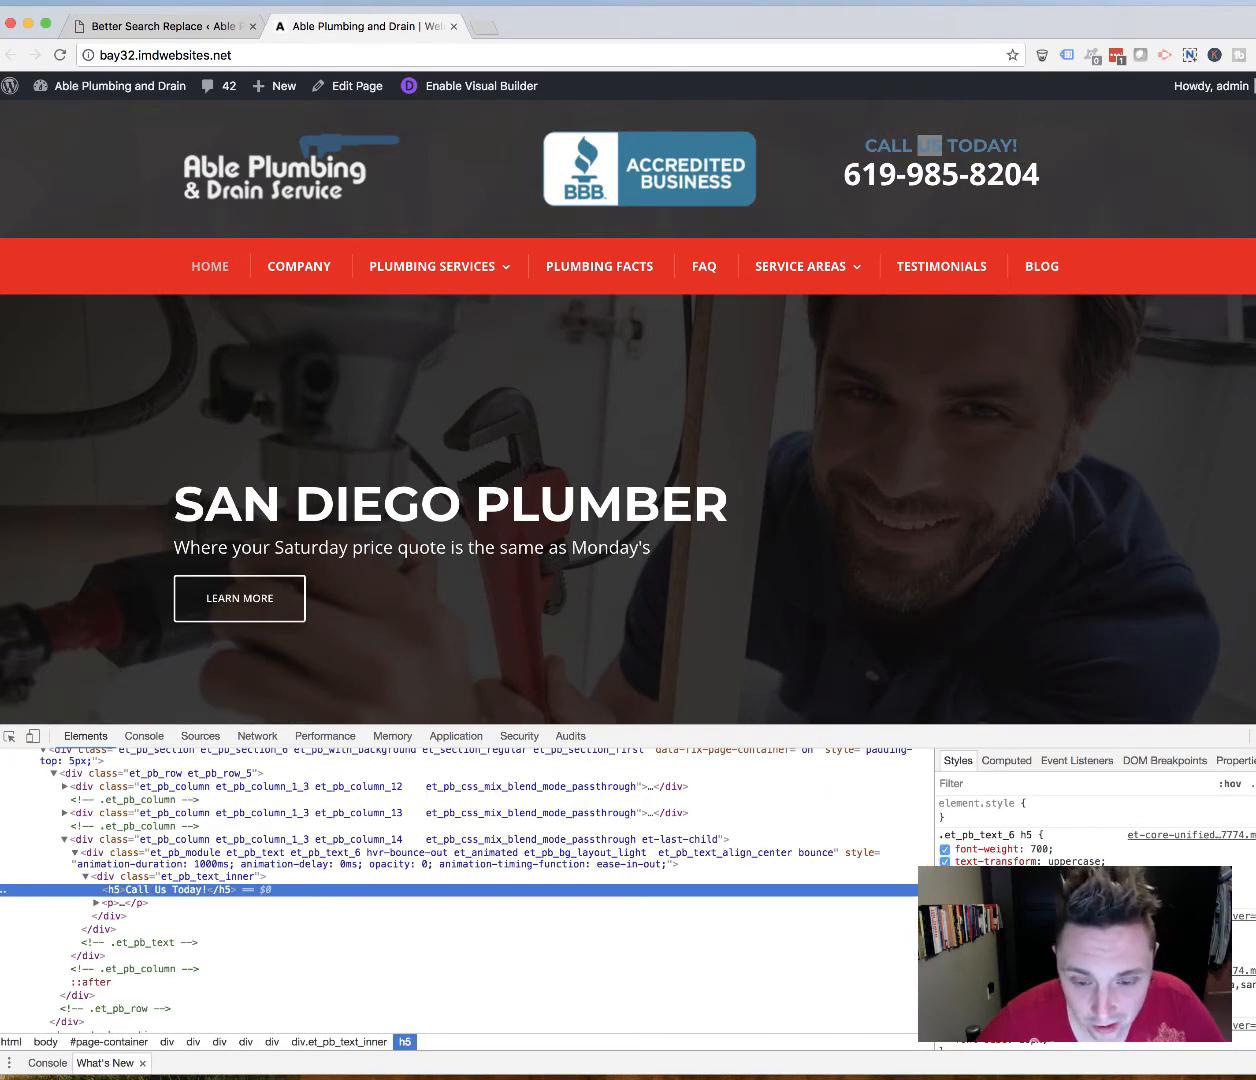
click(1020, 878)
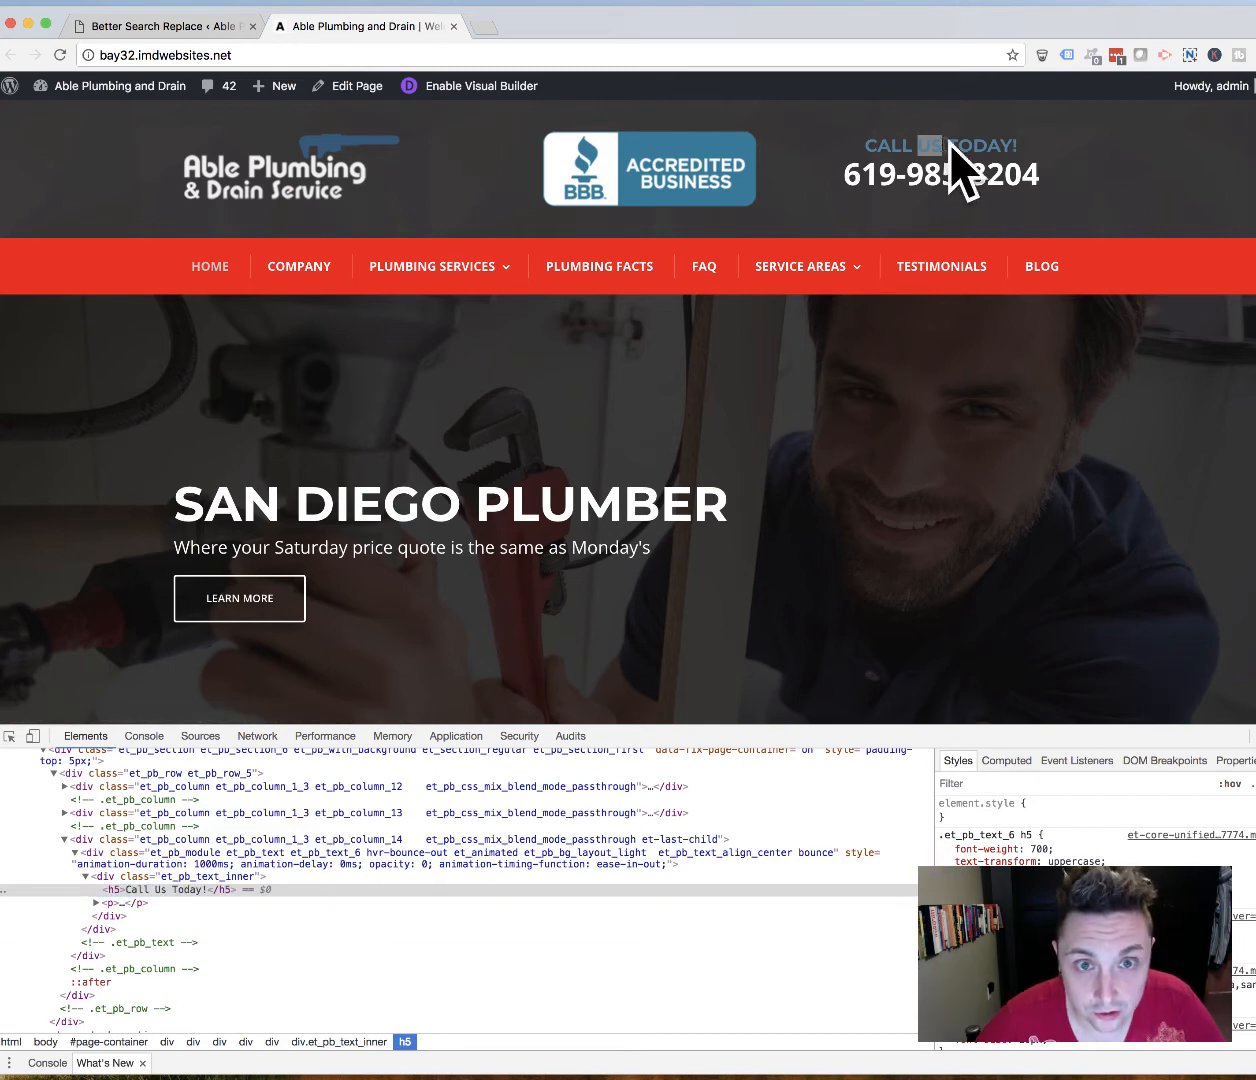
Step: Compare the colors of the header, service cards, contact section and "Plumbing Services" heading on the home page
scroll(633, 568, down, 2)
scroll(600, 560, down, 3)
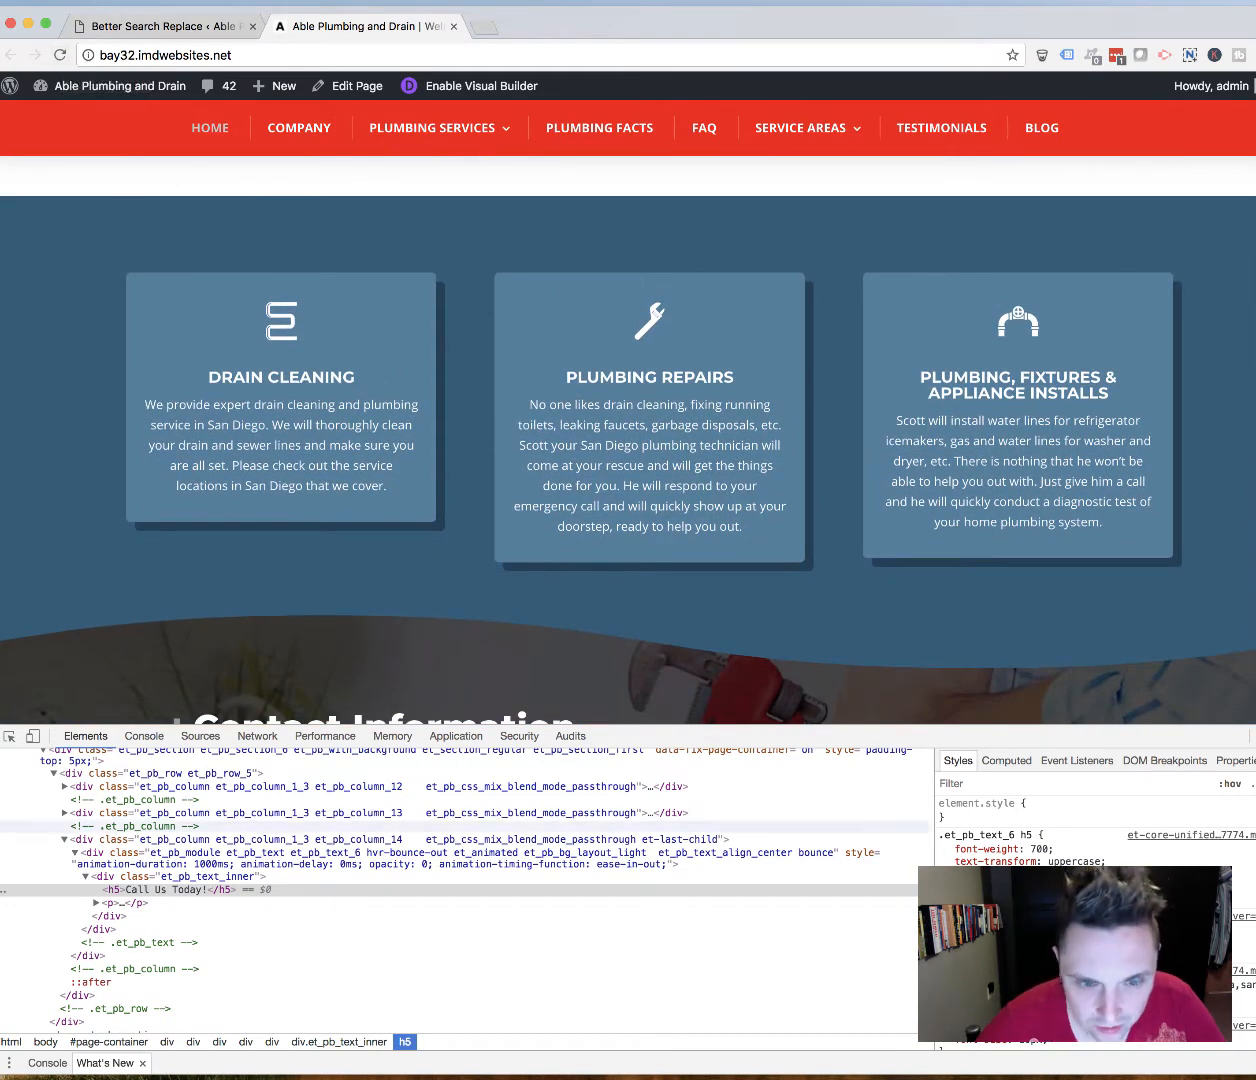
scroll(661, 608, up, 7)
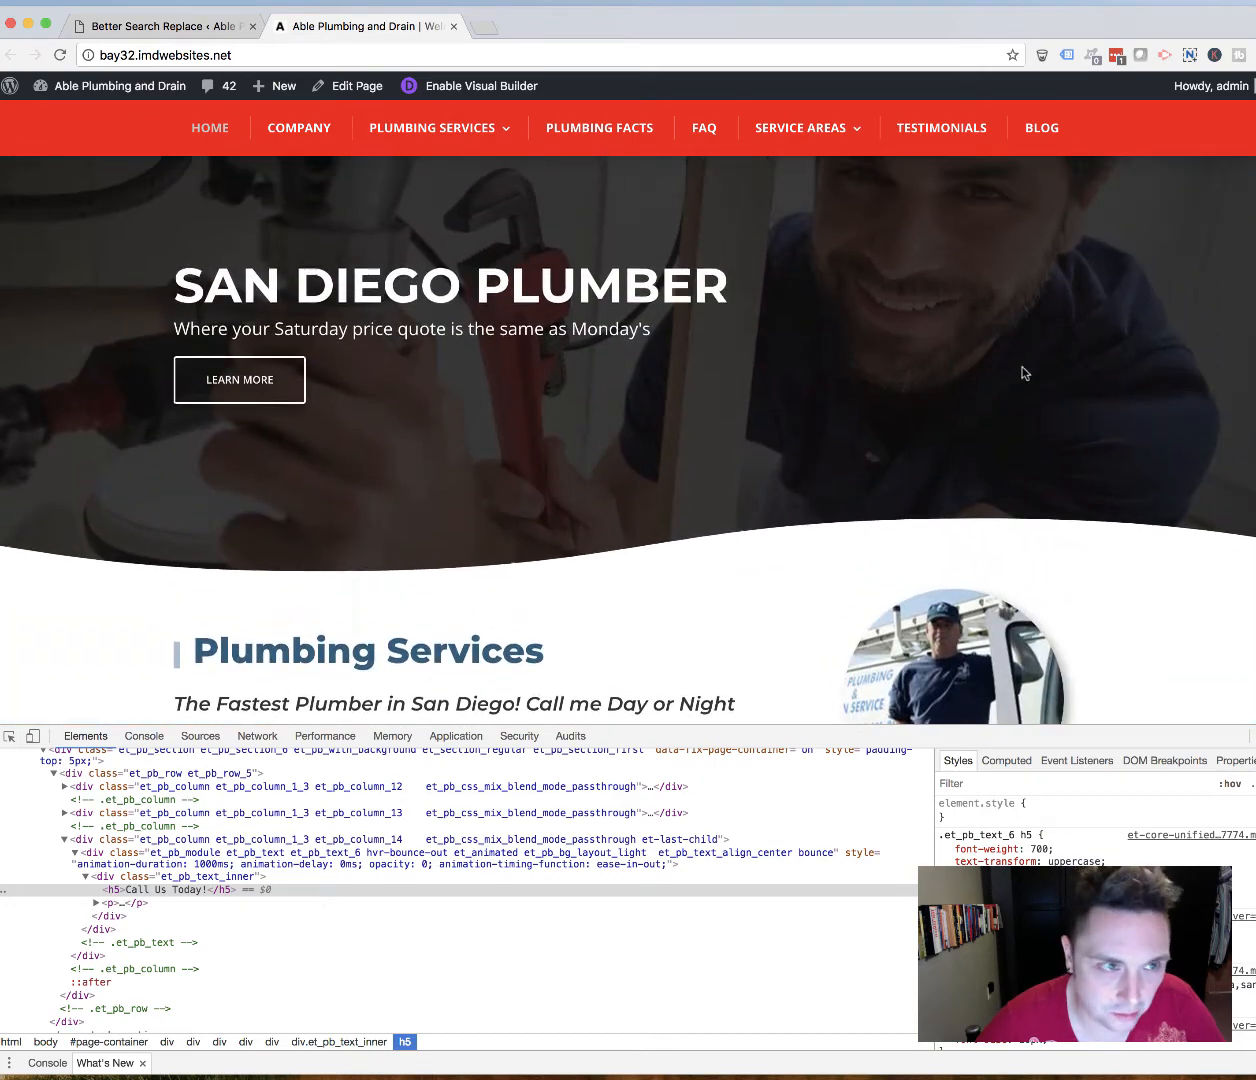
scroll(117, 333, up, 2)
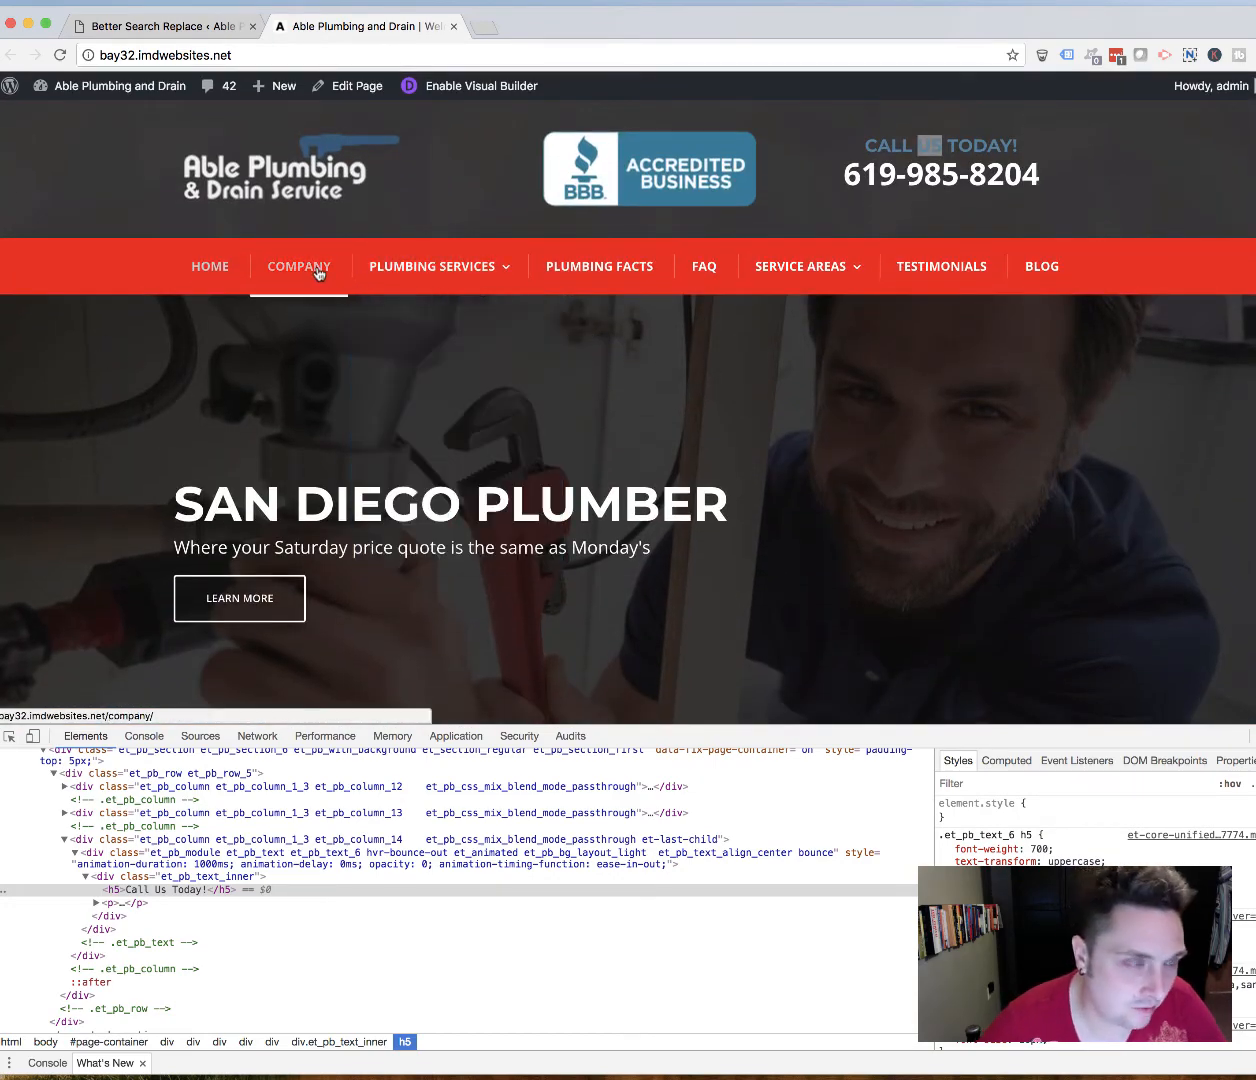
scroll(355, 405, down, 10)
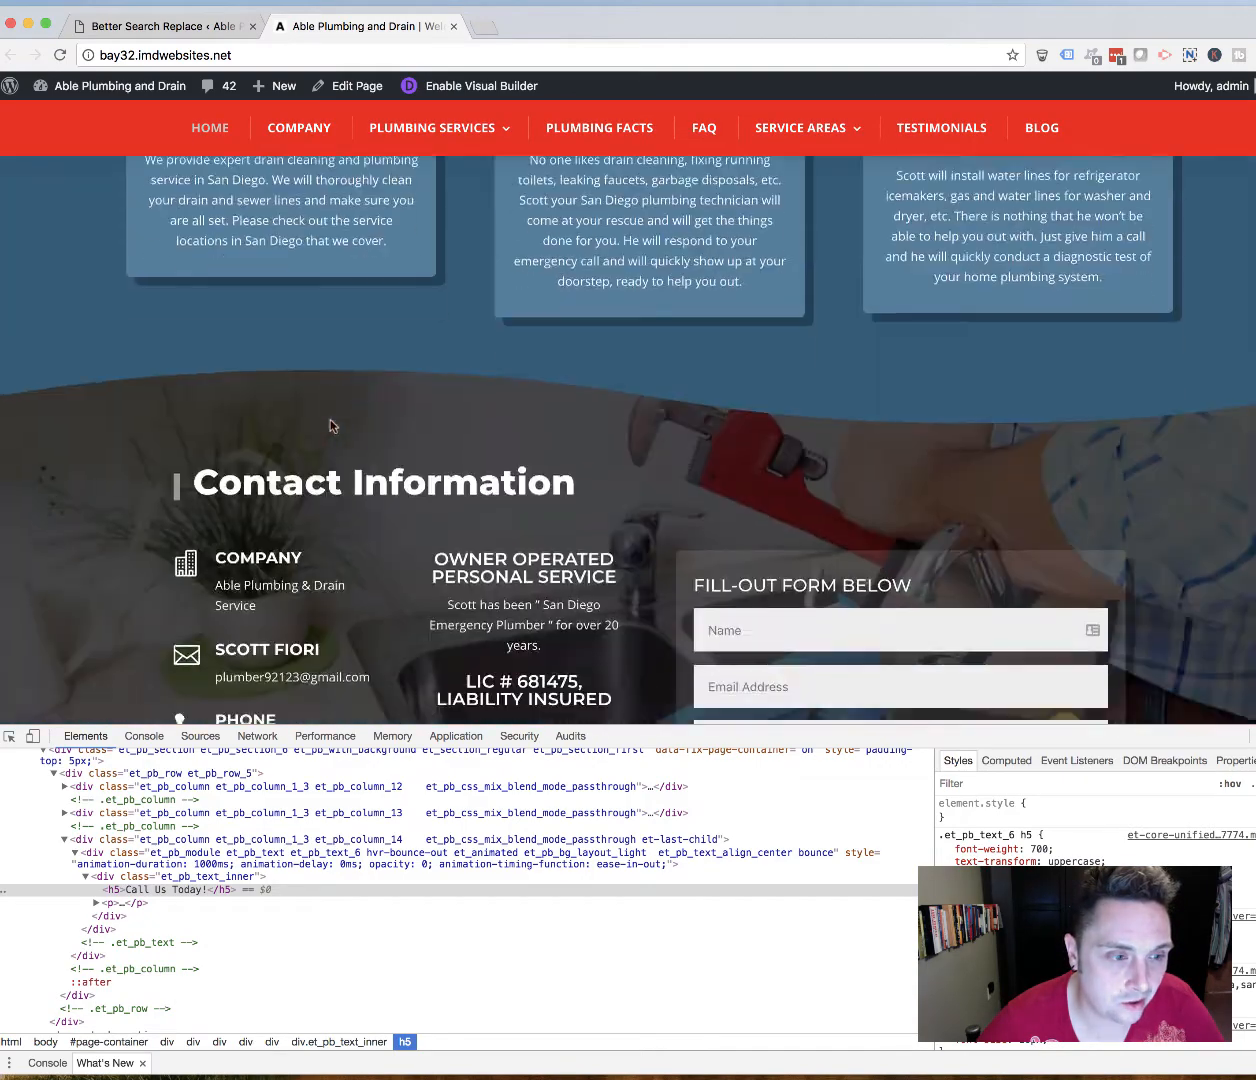
scroll(330, 424, down, 4)
scroll(330, 424, up, 10)
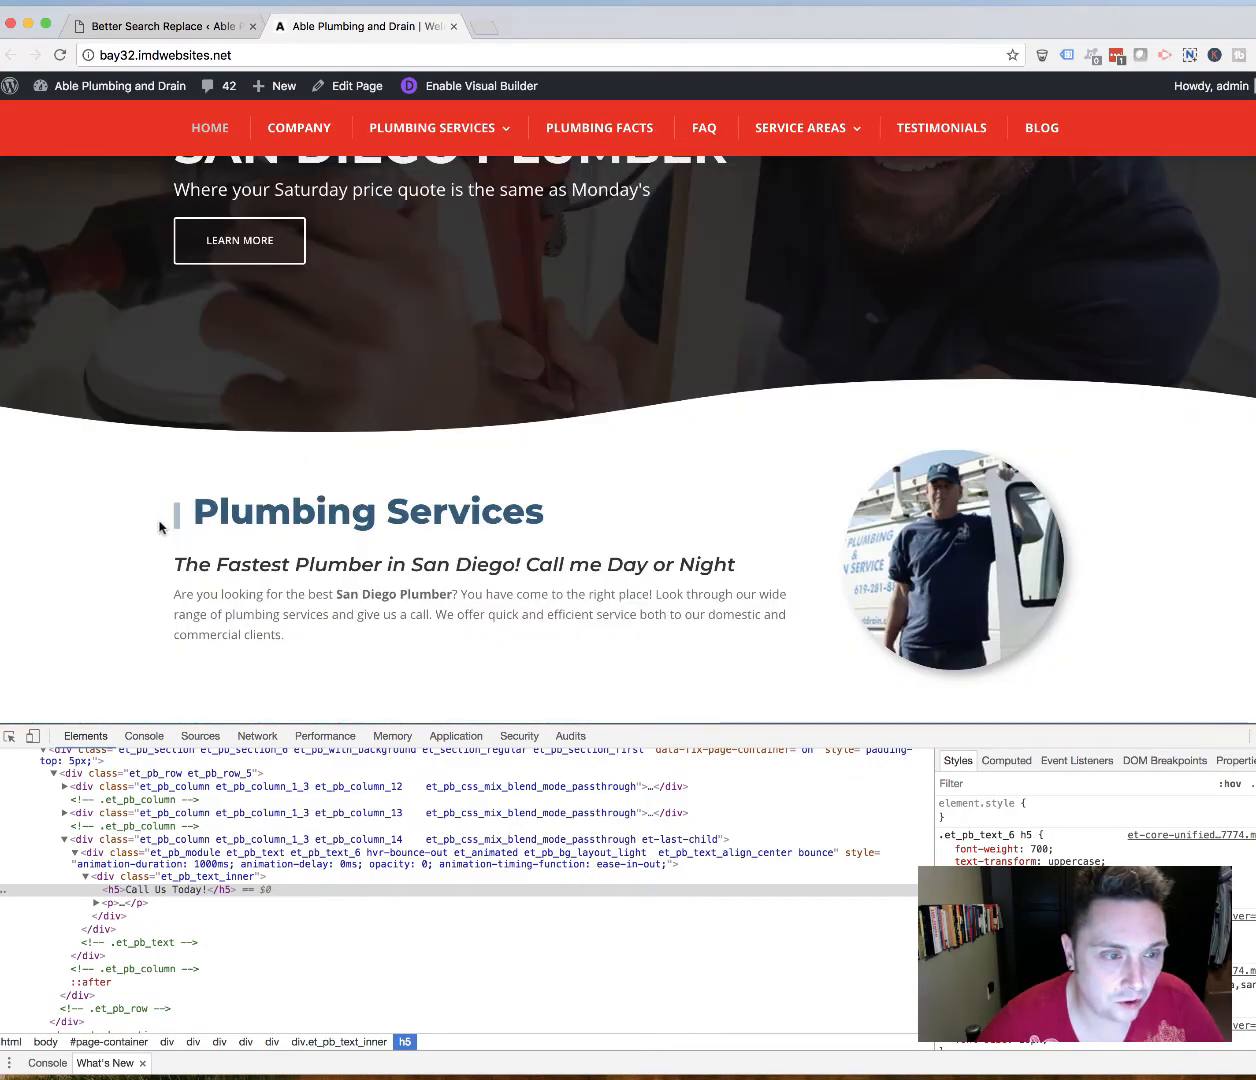
Step: Clear the browser cache and reload the site's home page
click(1038, 56)
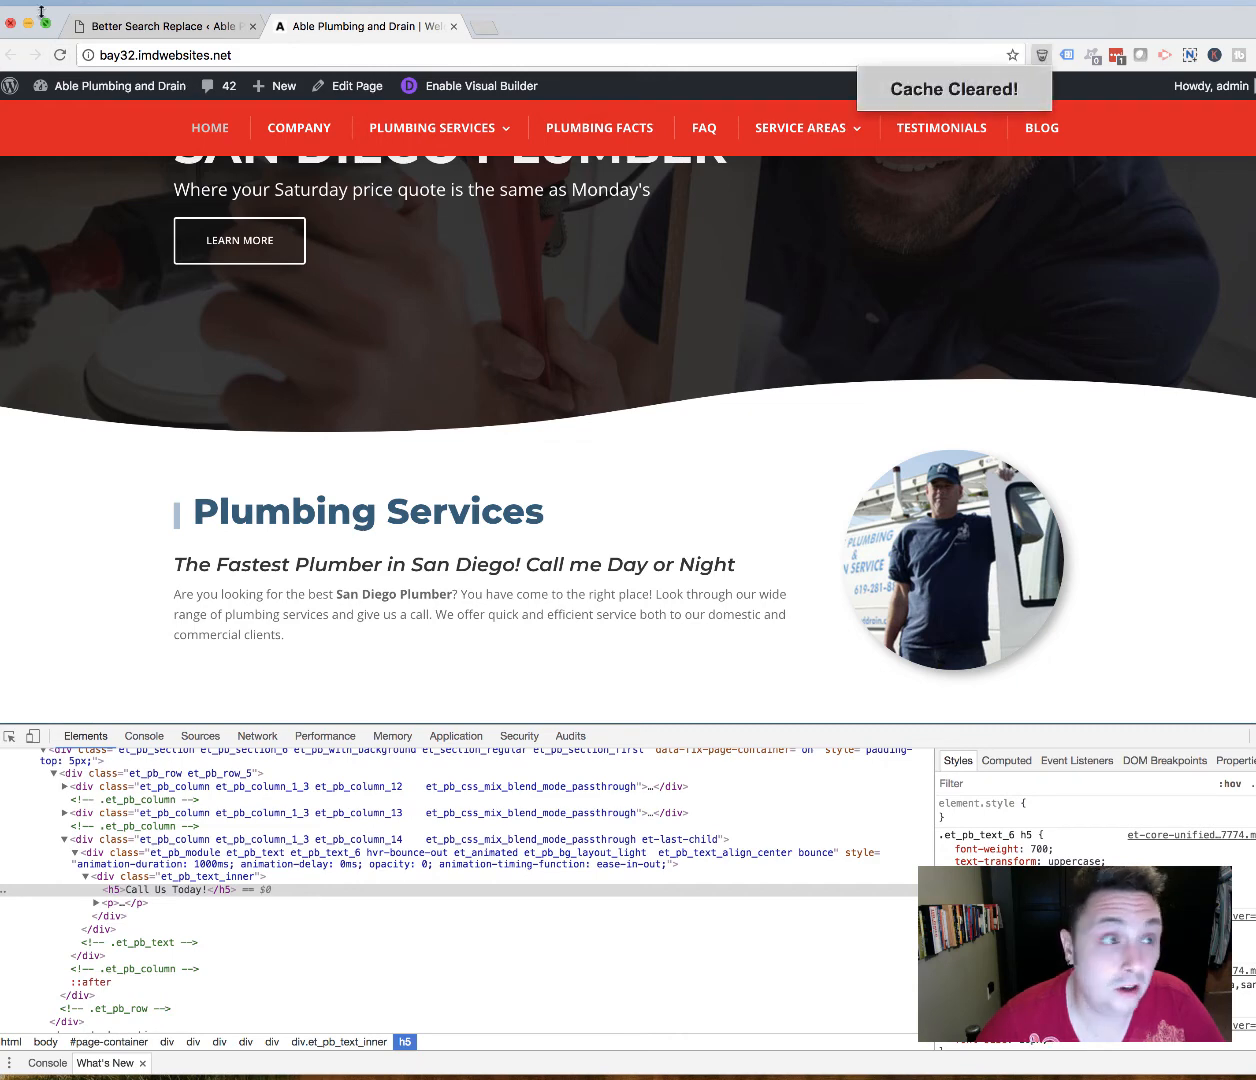
click(60, 55)
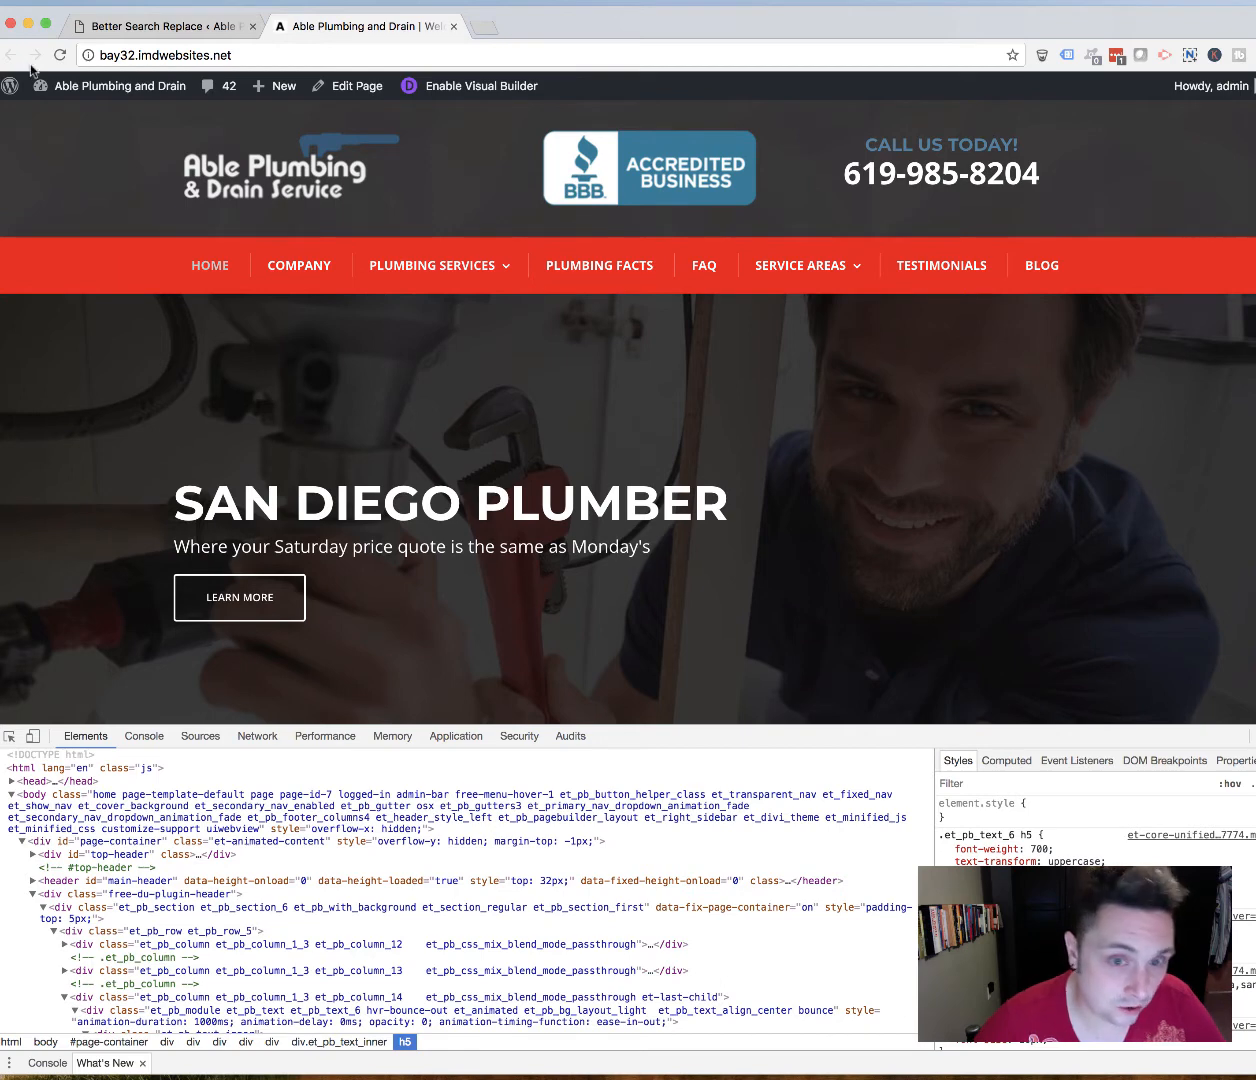
click(104, 38)
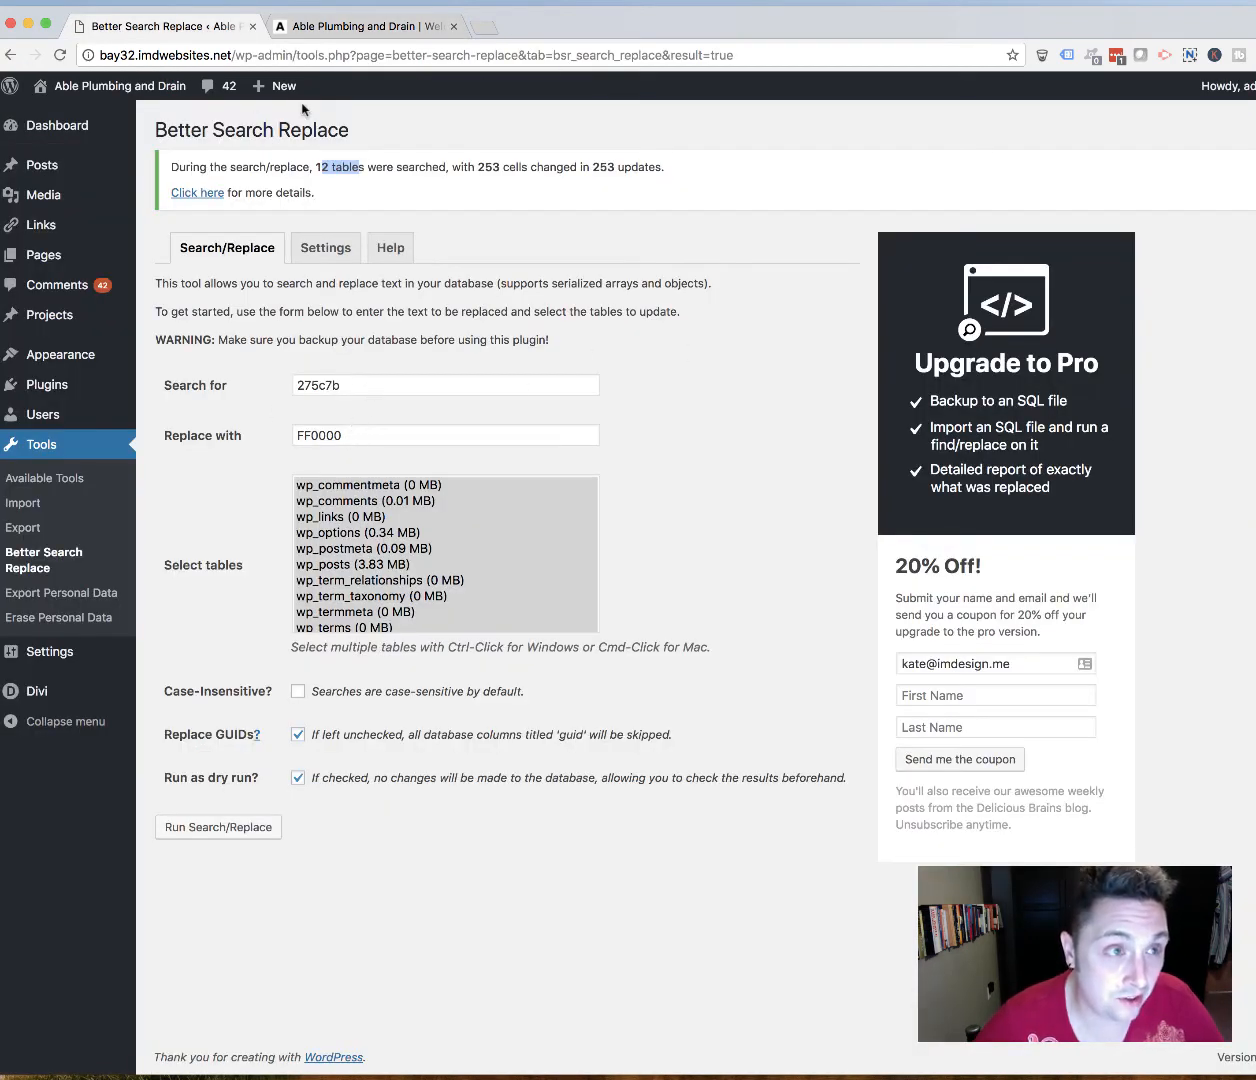
click(386, 20)
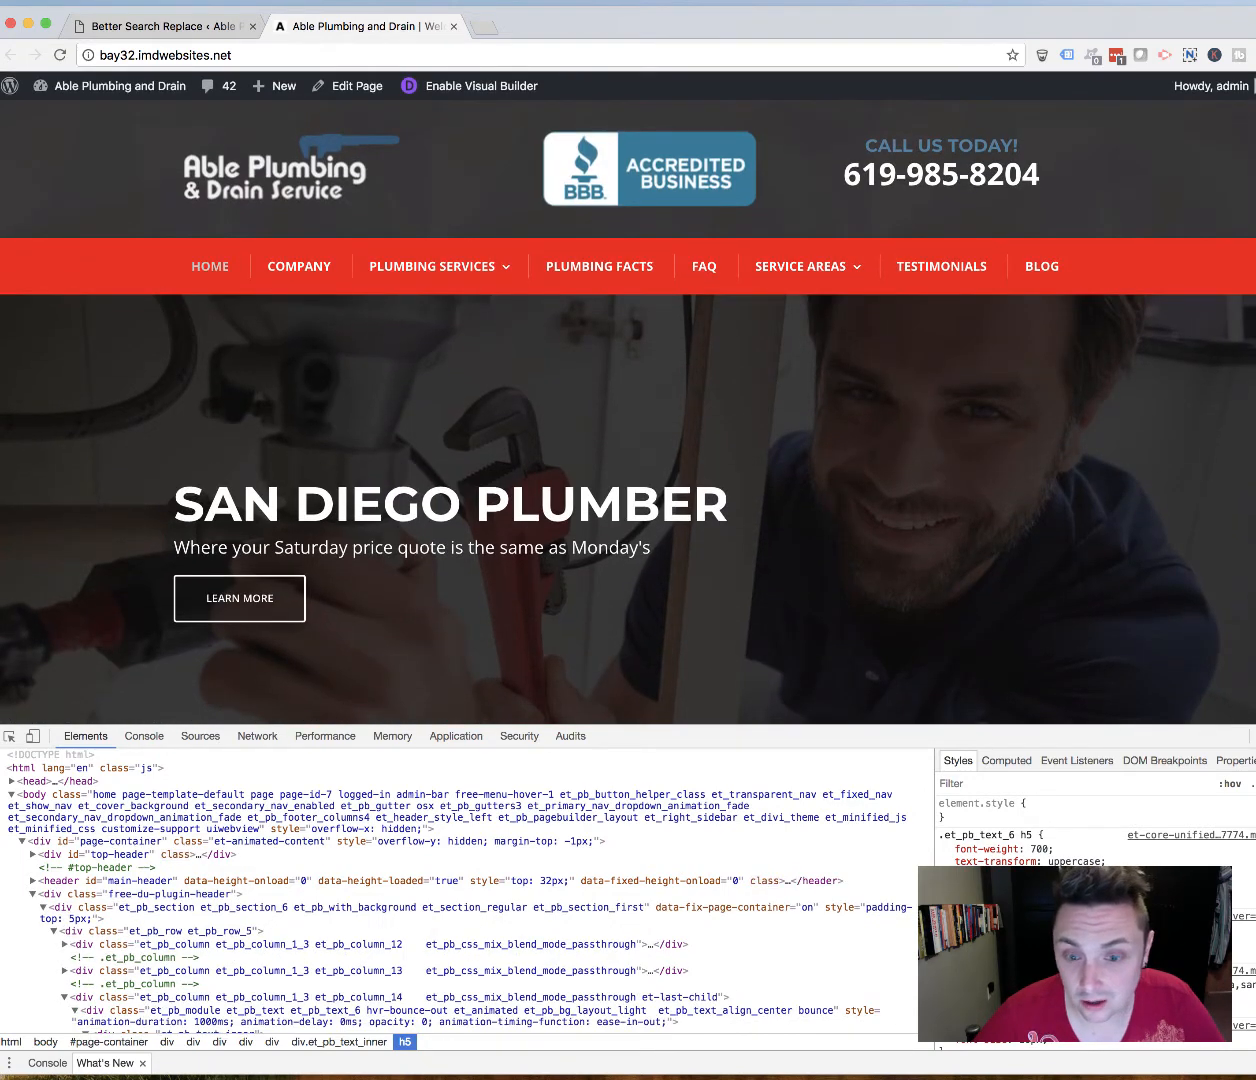
Step: Close the developer tools and examine the home page colors from the header down to the Contact Information section
key(super+alt+i)
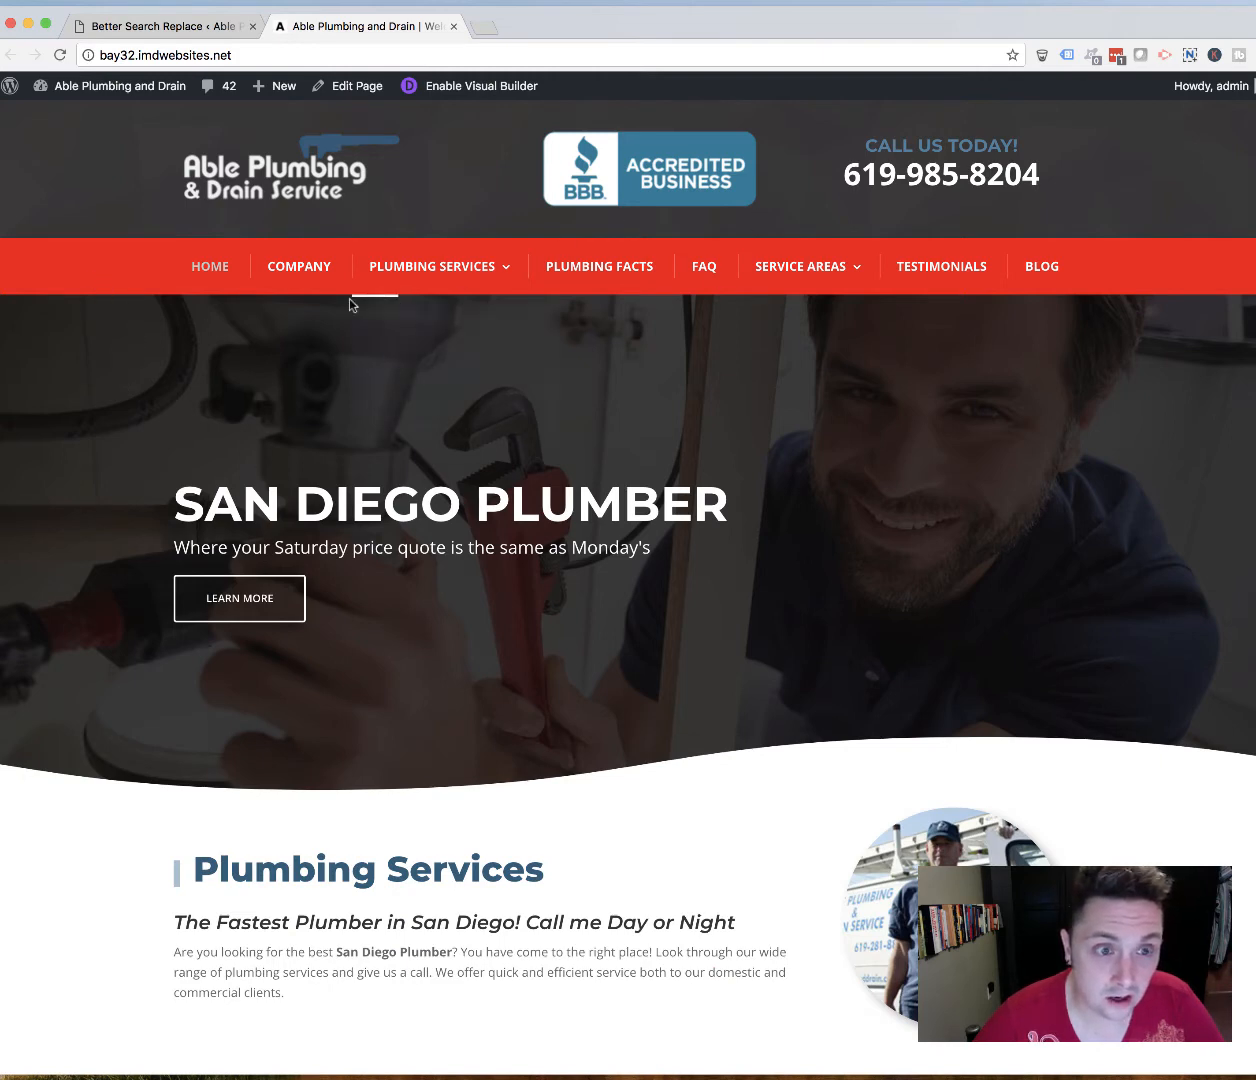
mouse_move(484, 267)
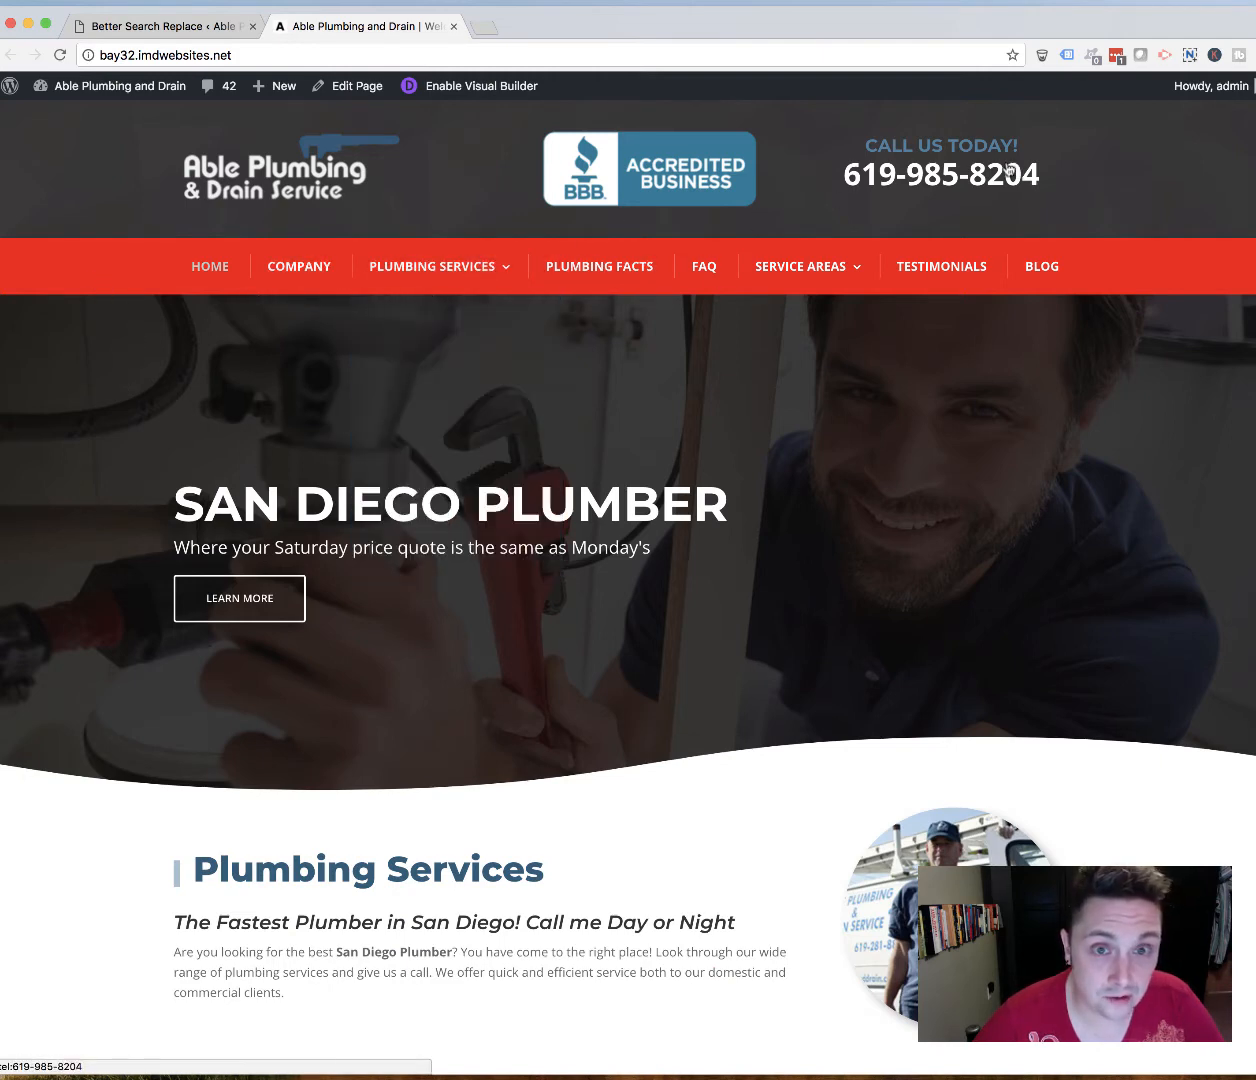
scroll(444, 525, down, 2)
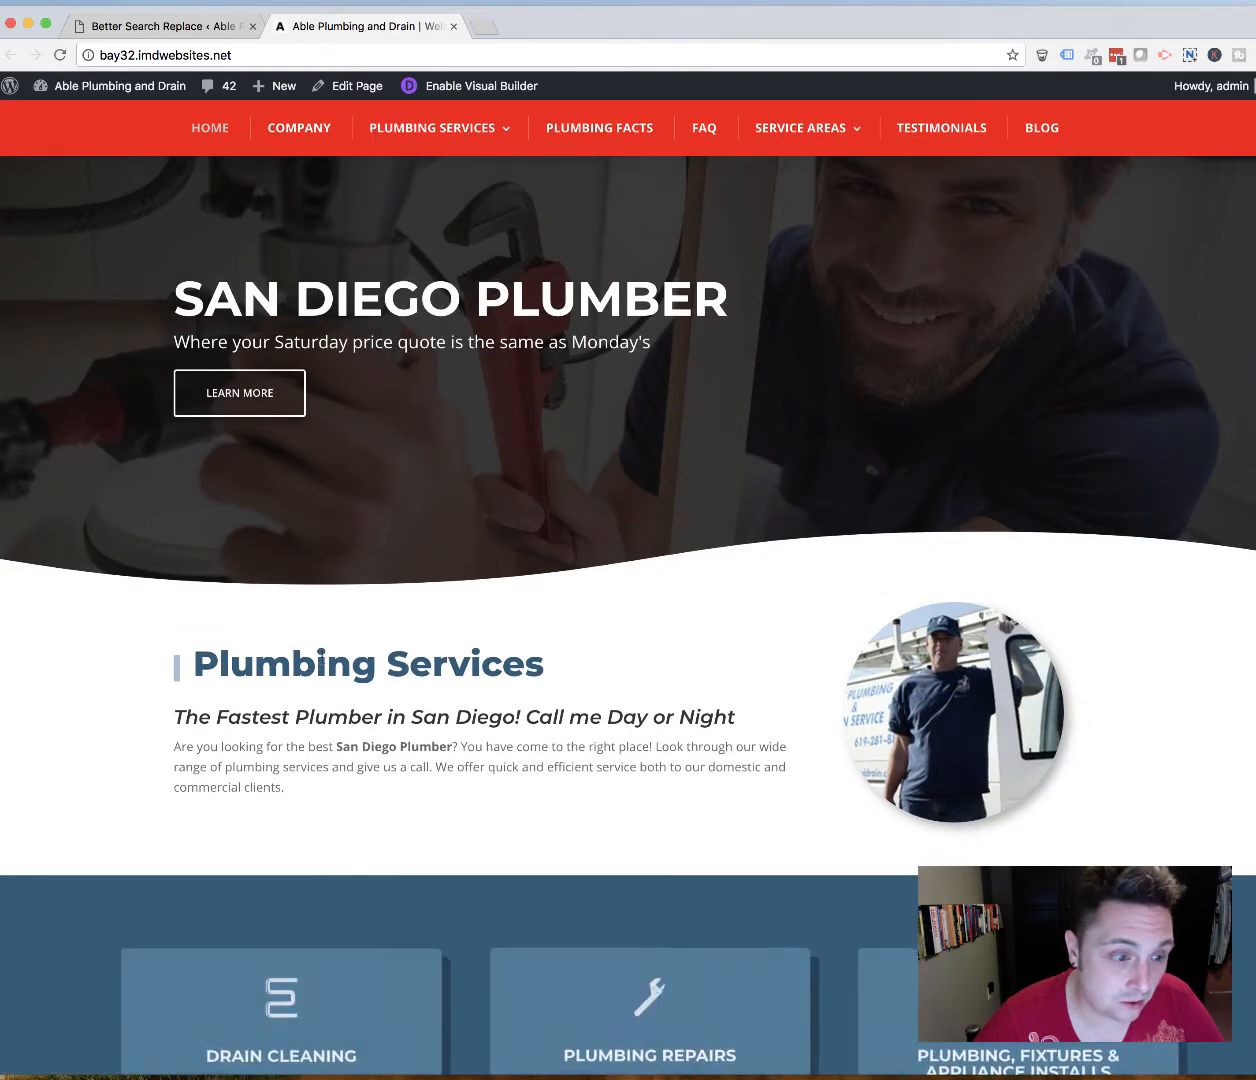
scroll(319, 660, down, 3)
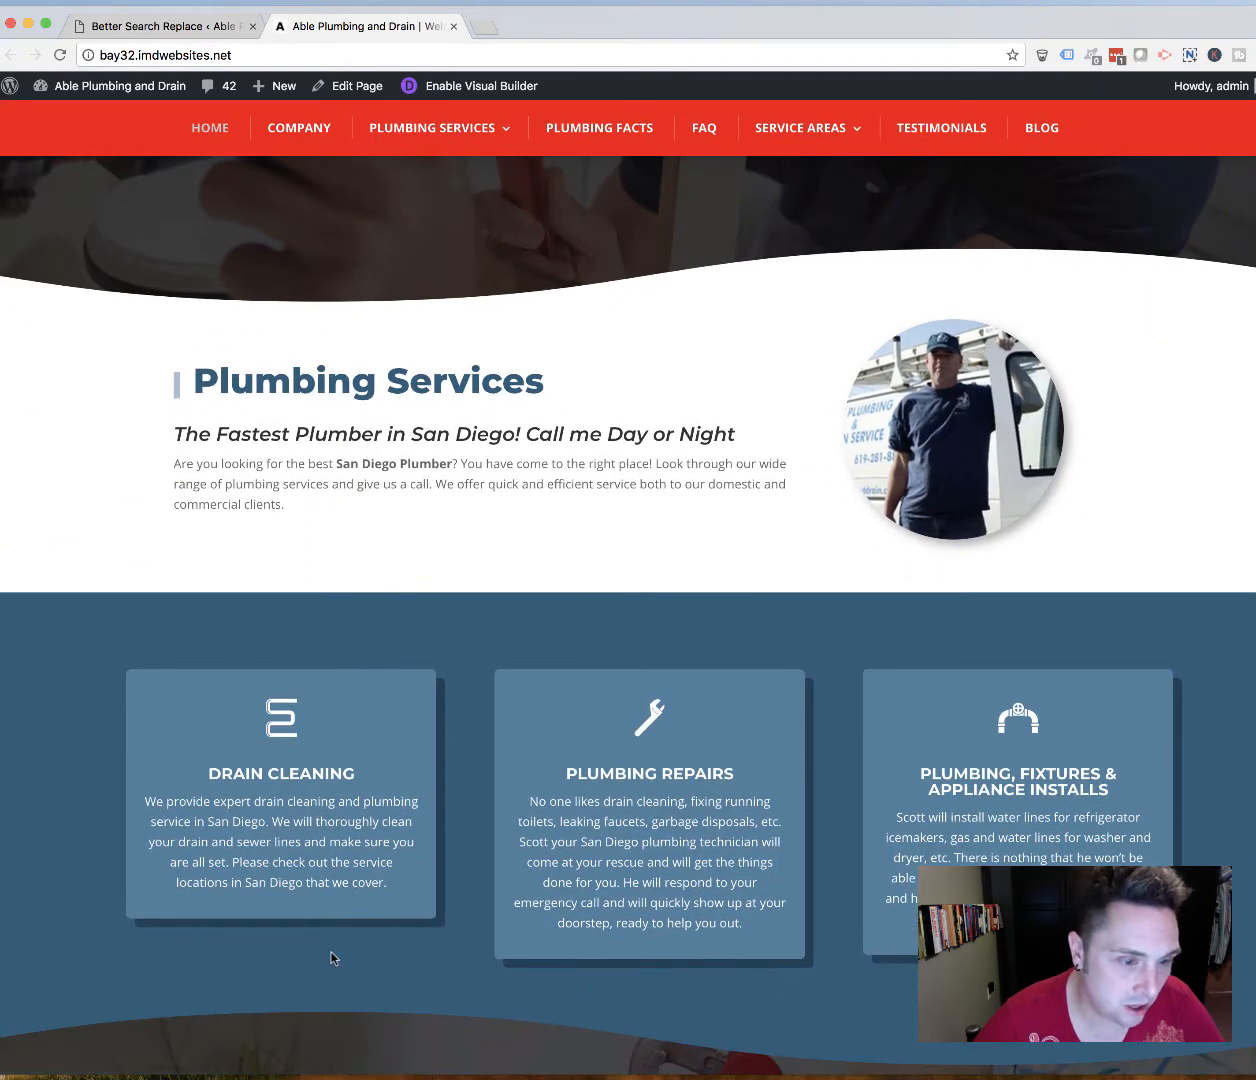
scroll(425, 821, down, 10)
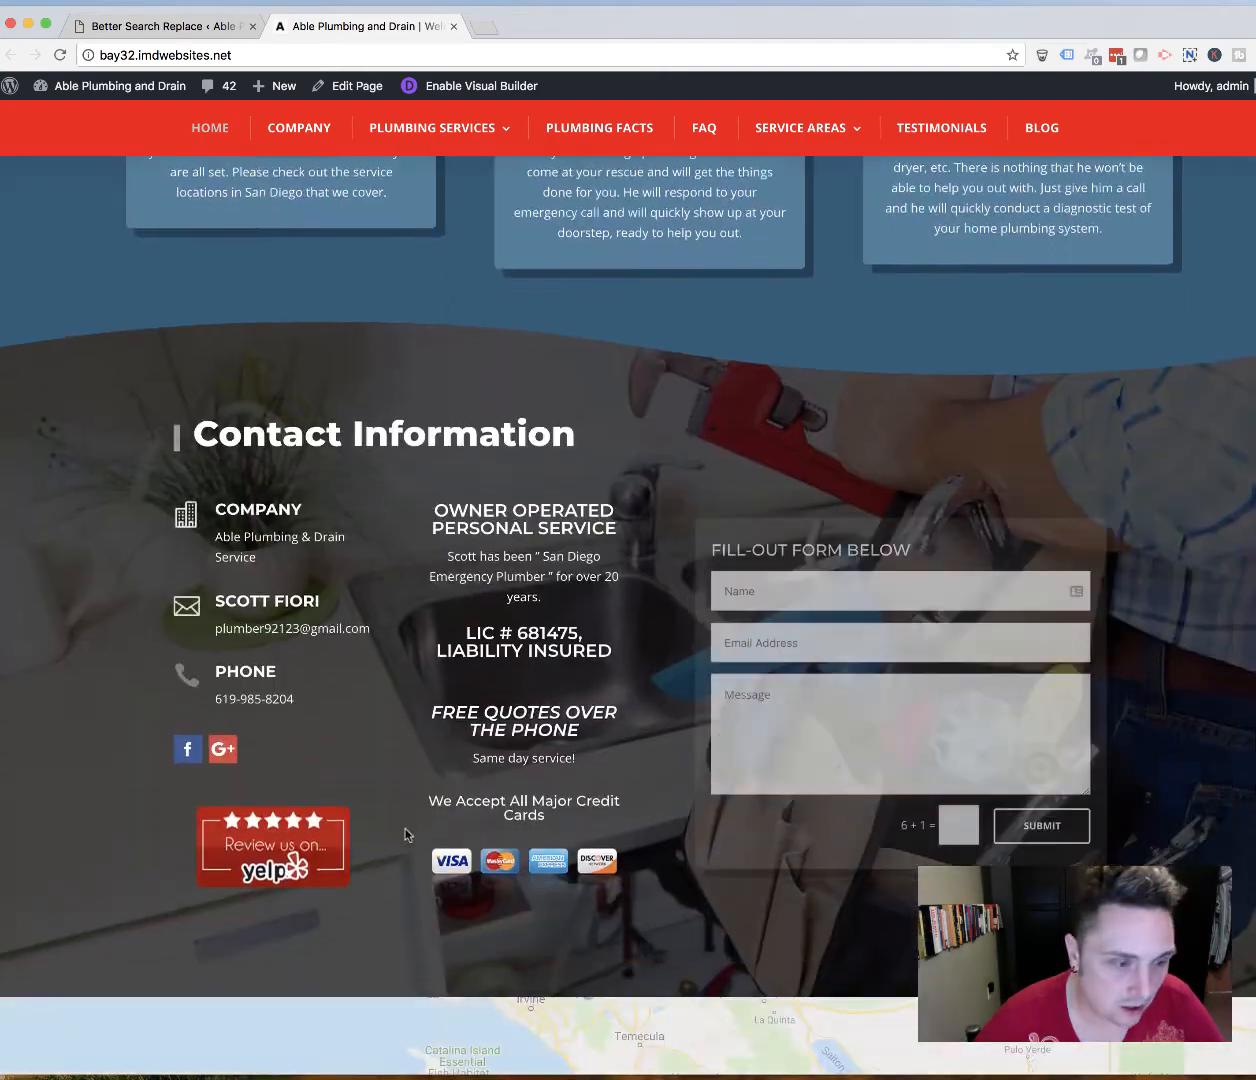
scroll(405, 832, up, 9)
scroll(405, 832, up, 4)
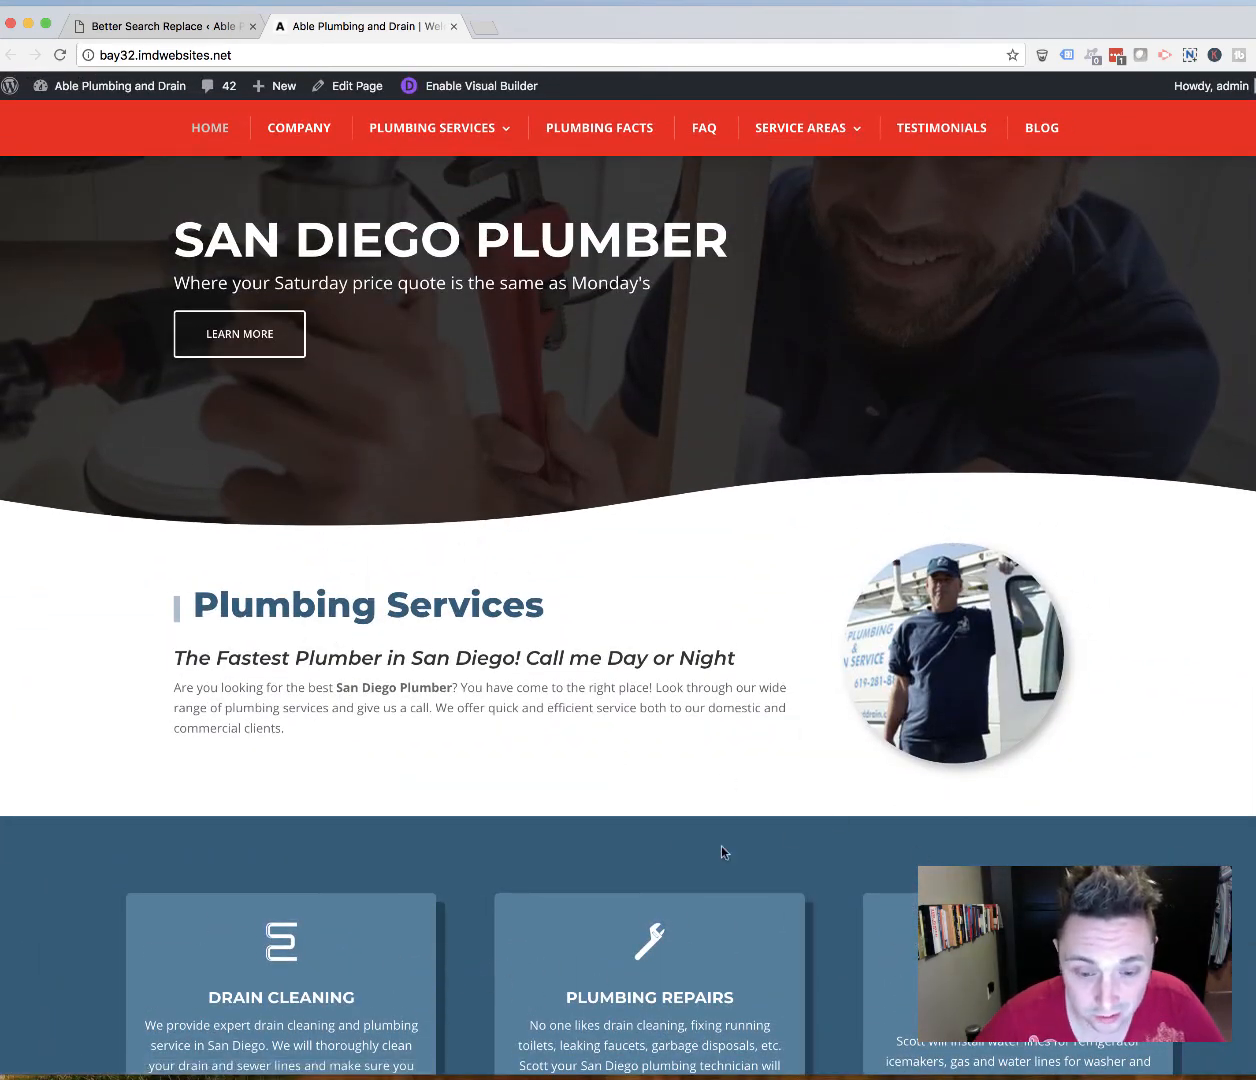
scroll(680, 790, up, 3)
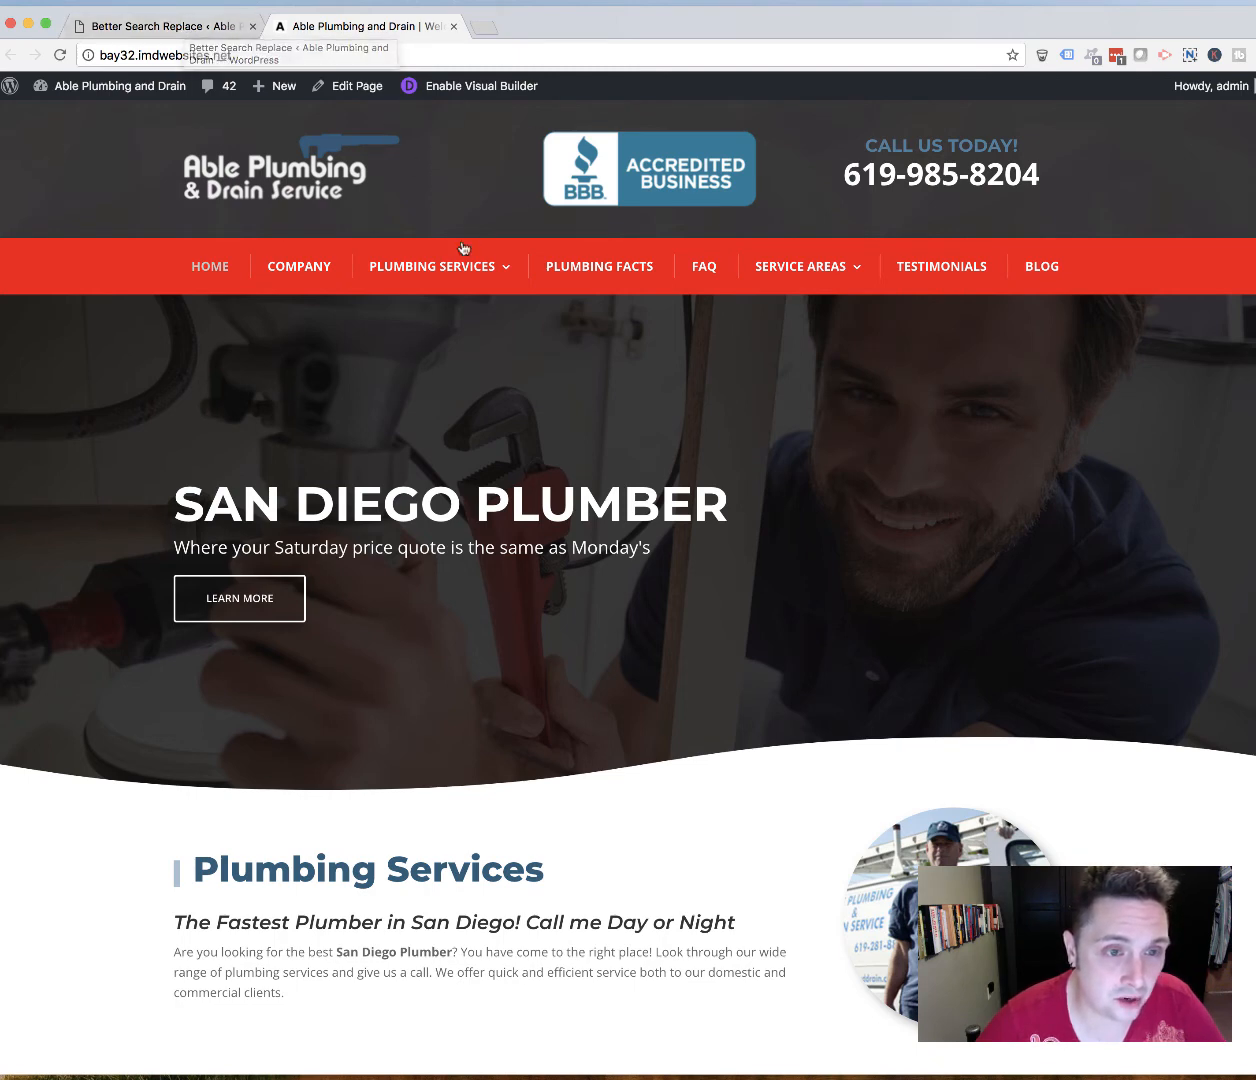
mouse_move(410, 278)
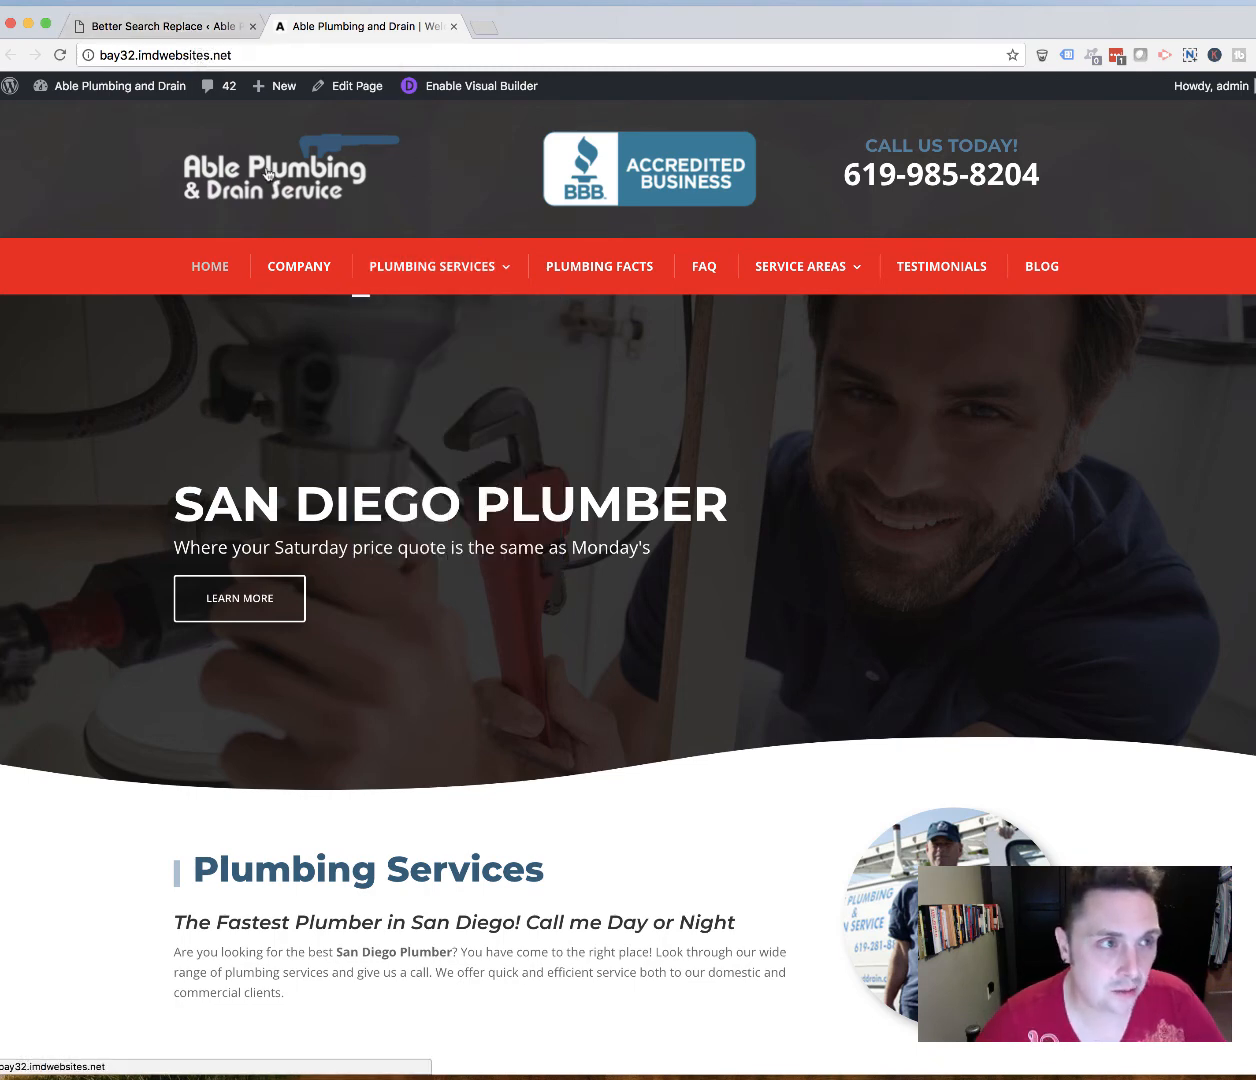
Step: In the Better Search Replace form, set the search value to FF0000 and the replacement value to 275c7b
click(190, 25)
drag(350, 386, 220, 372)
key(super+c)
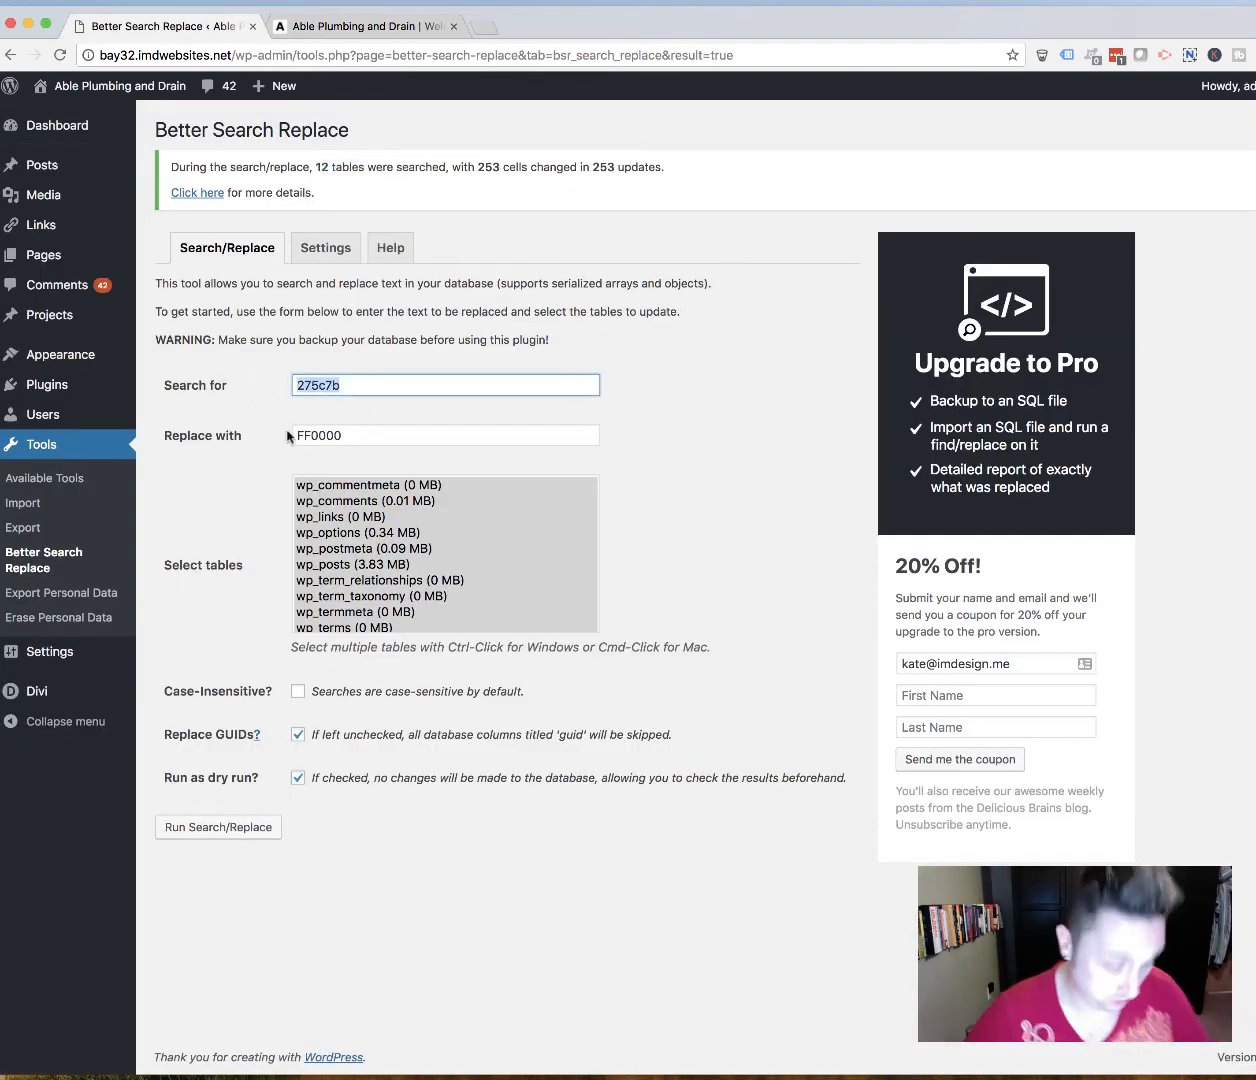
key(BackSpace)
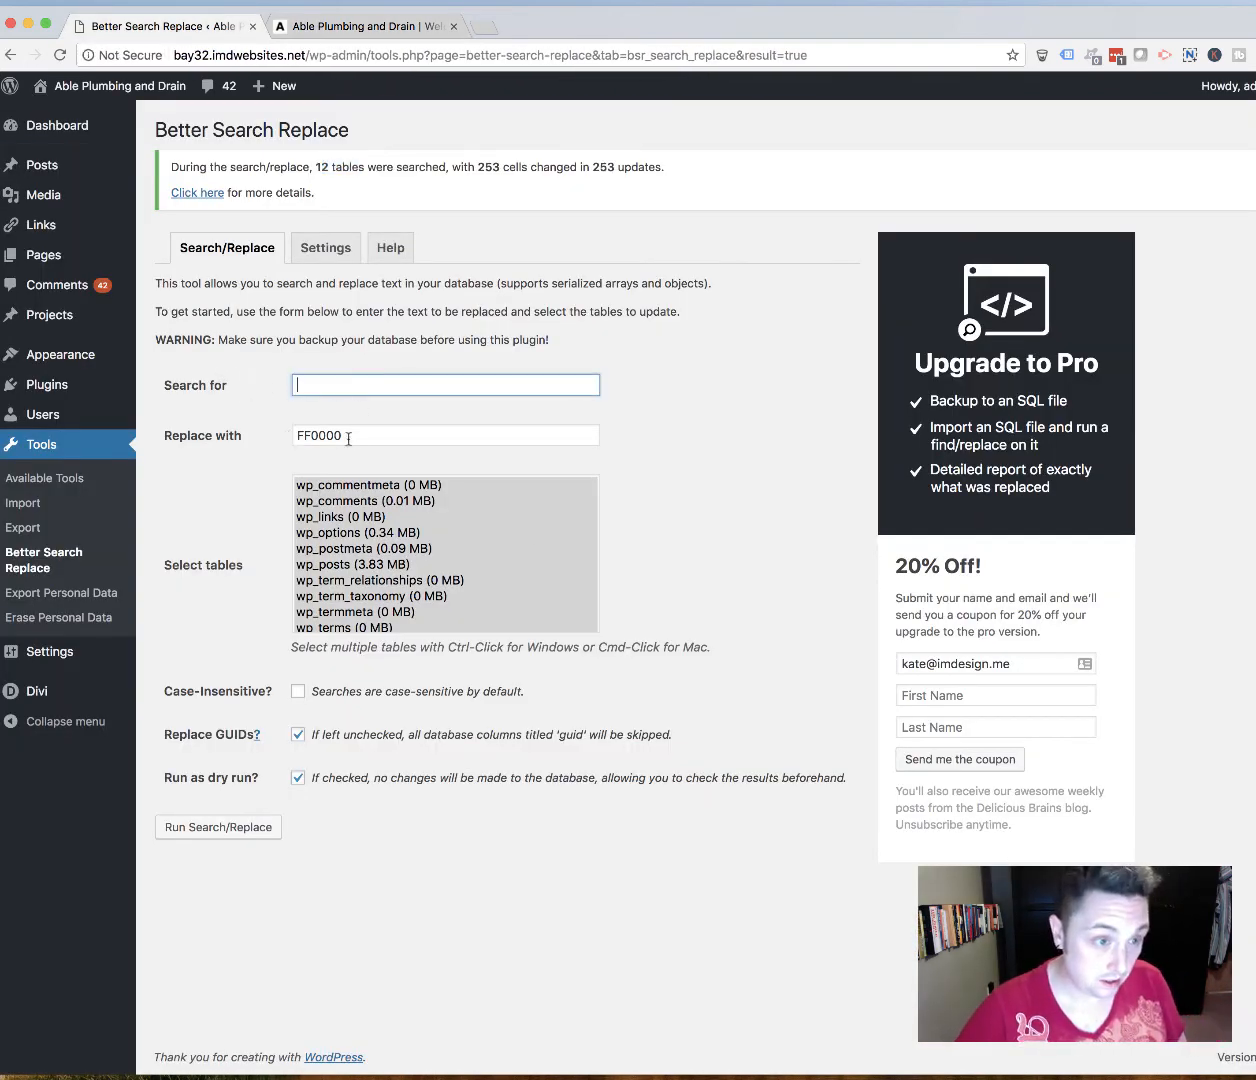
key(Tab)
key(super+v)
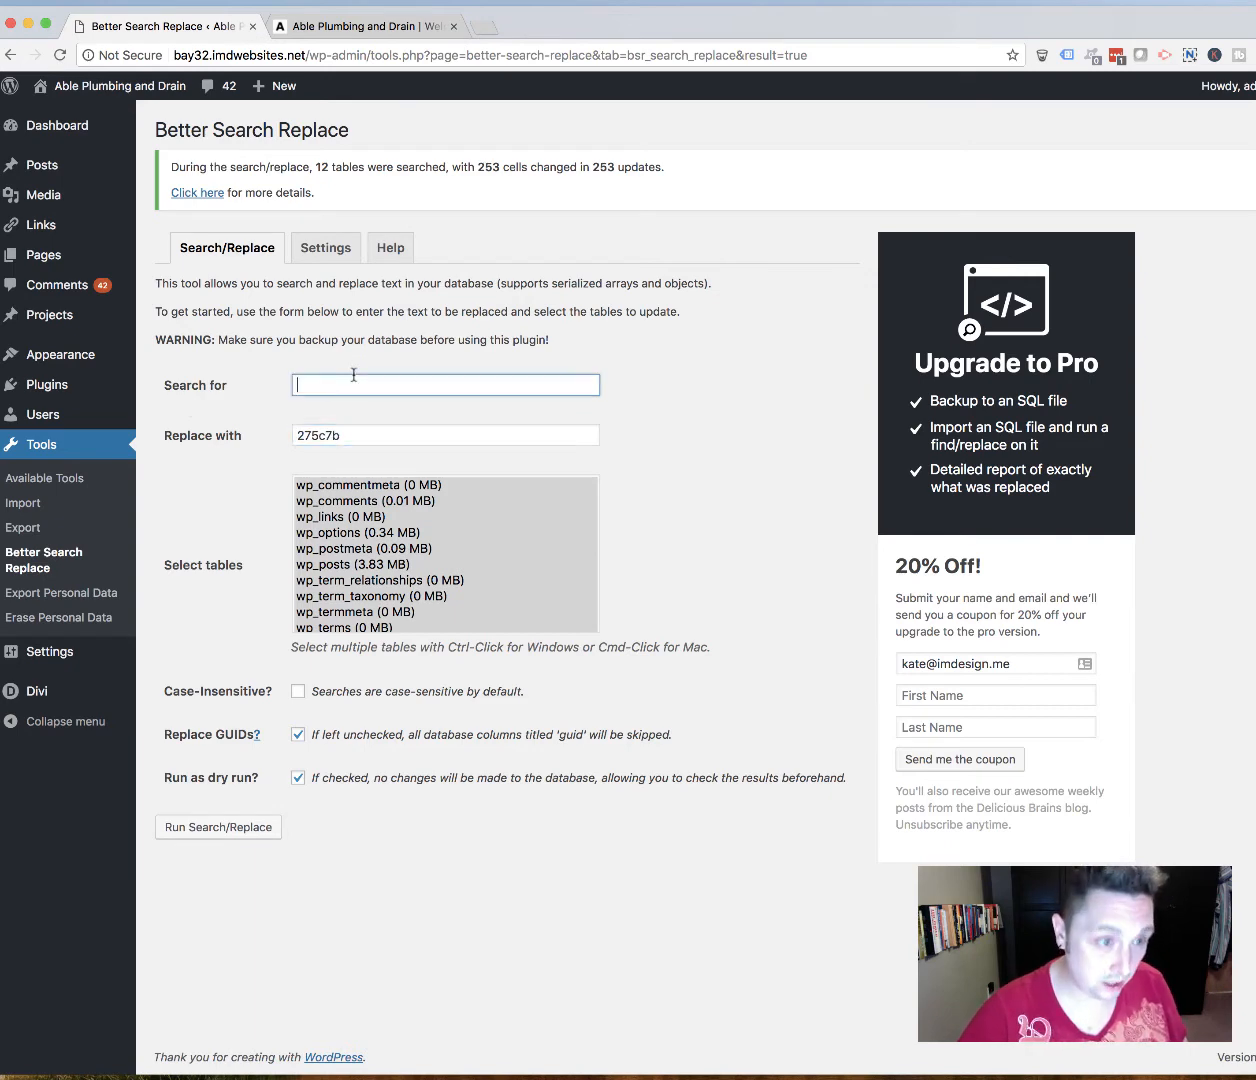
click(353, 377)
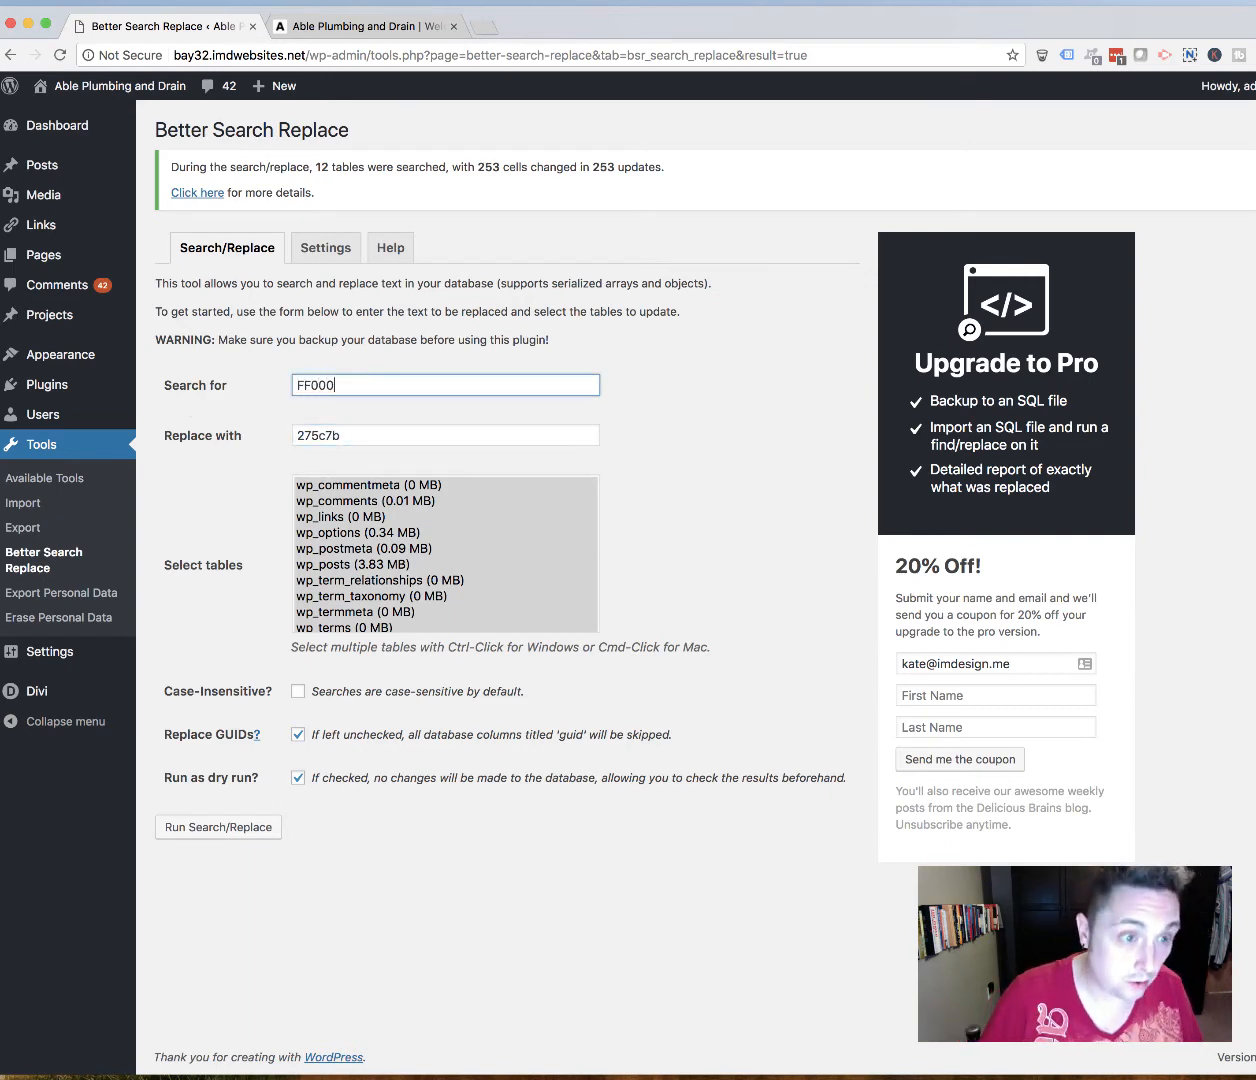
Step: Turn off the dry run and run the search/replace on the selected database tables
click(298, 777)
click(273, 822)
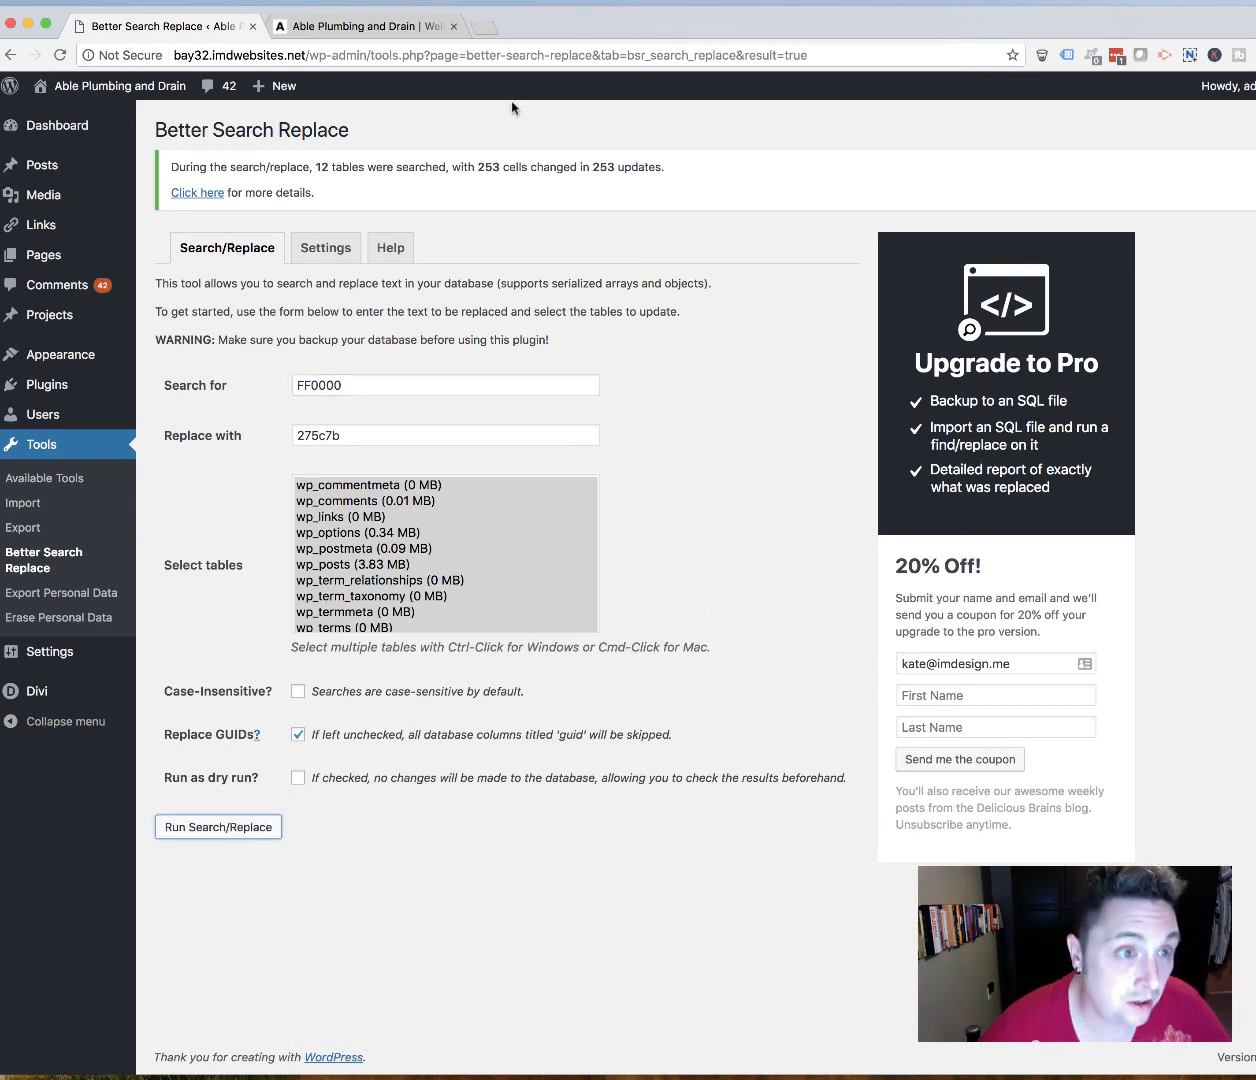
click(240, 828)
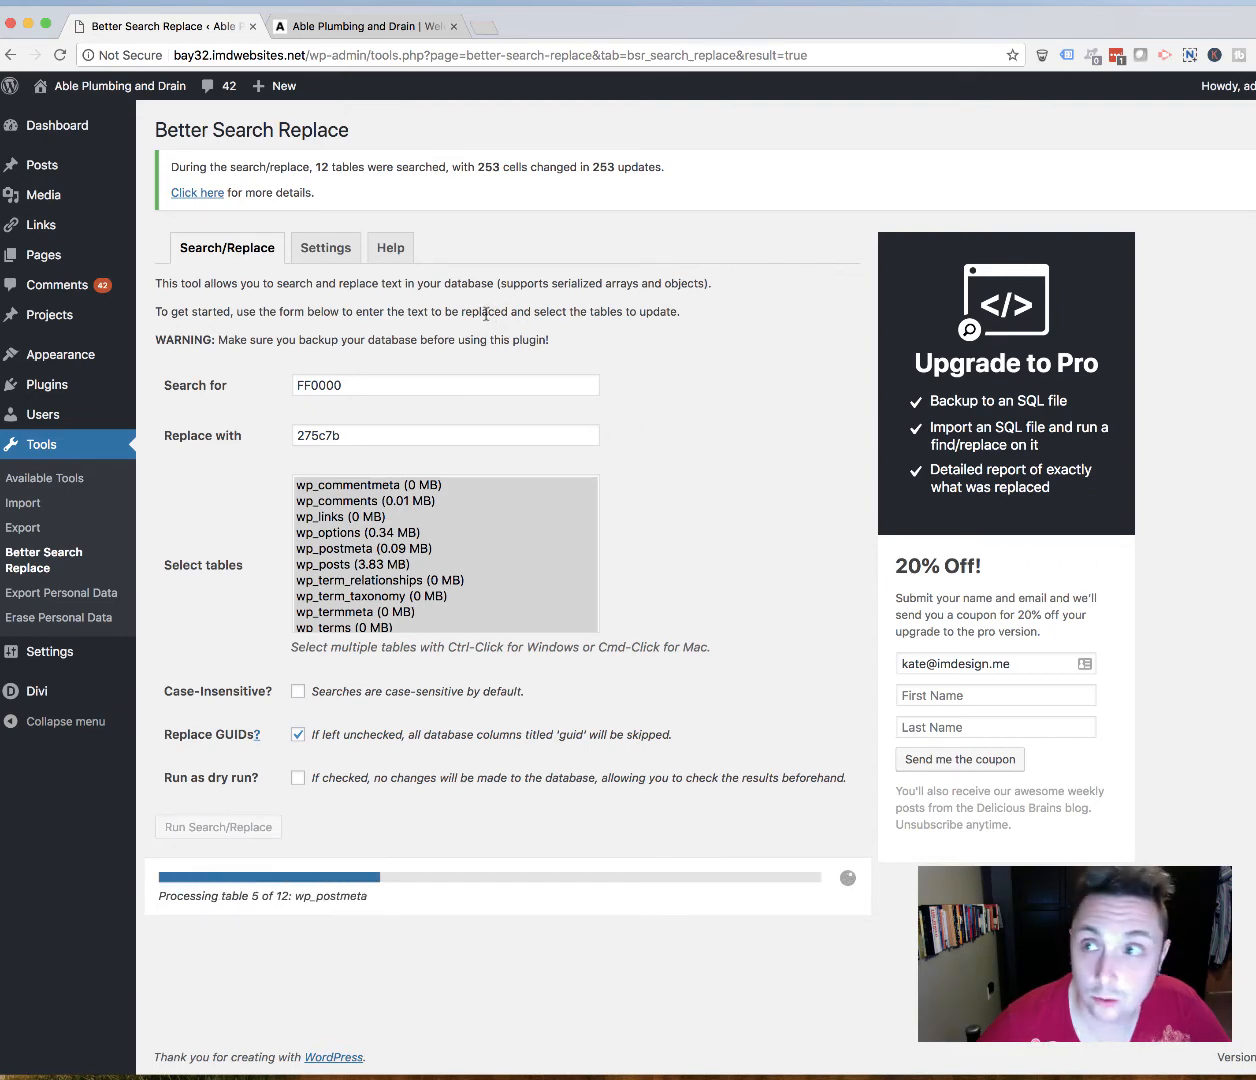
Step: Examine the home page's header, Plumbing Services submenu, intro text and service cards
click(360, 26)
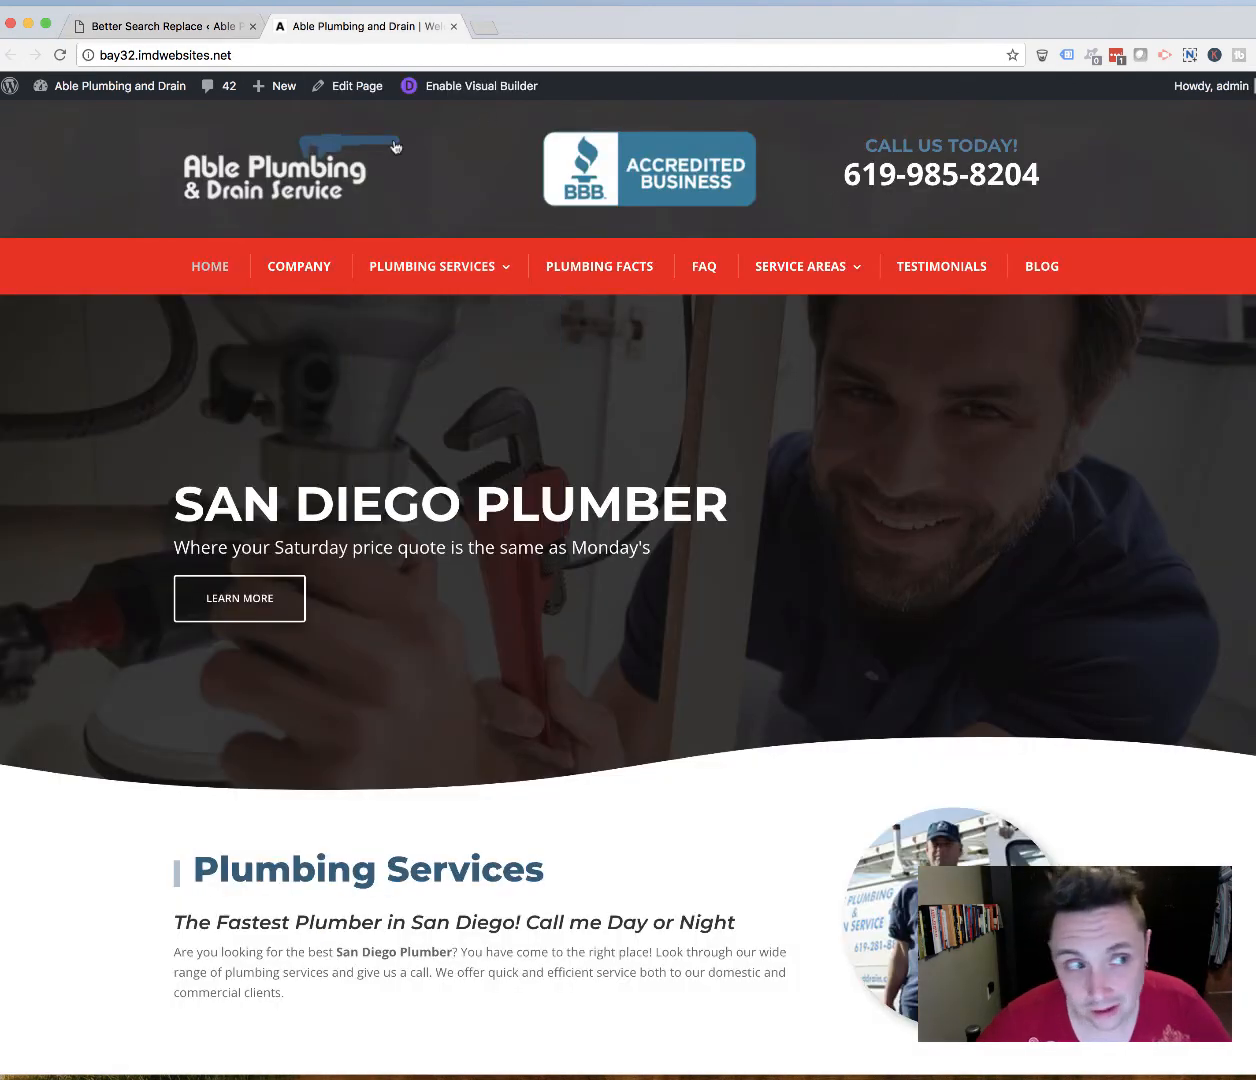
mouse_move(432, 266)
scroll(526, 330, down, 3)
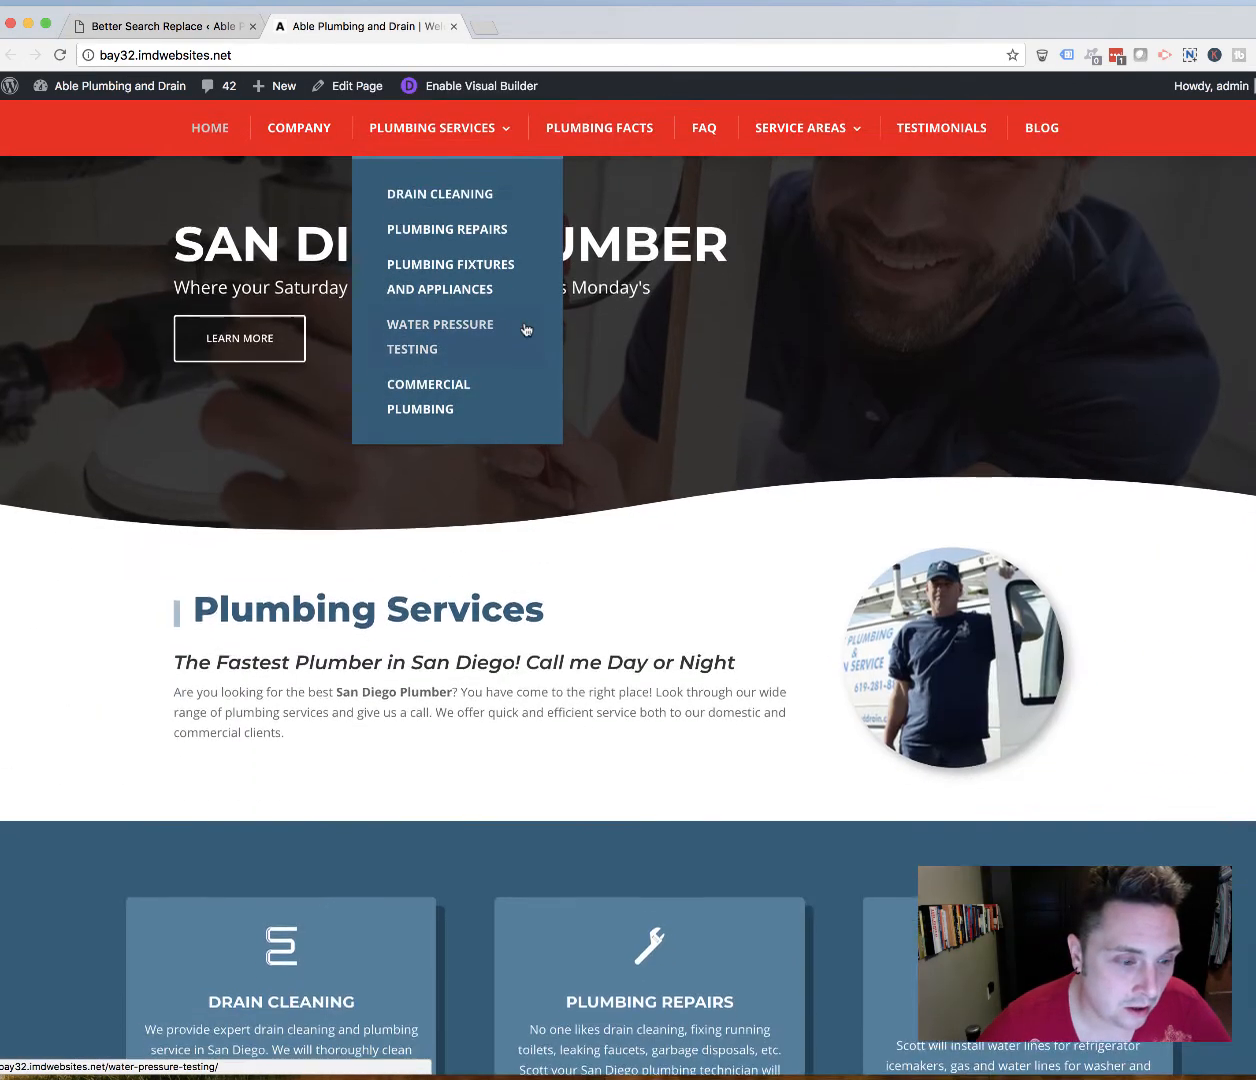
scroll(556, 522, up, 3)
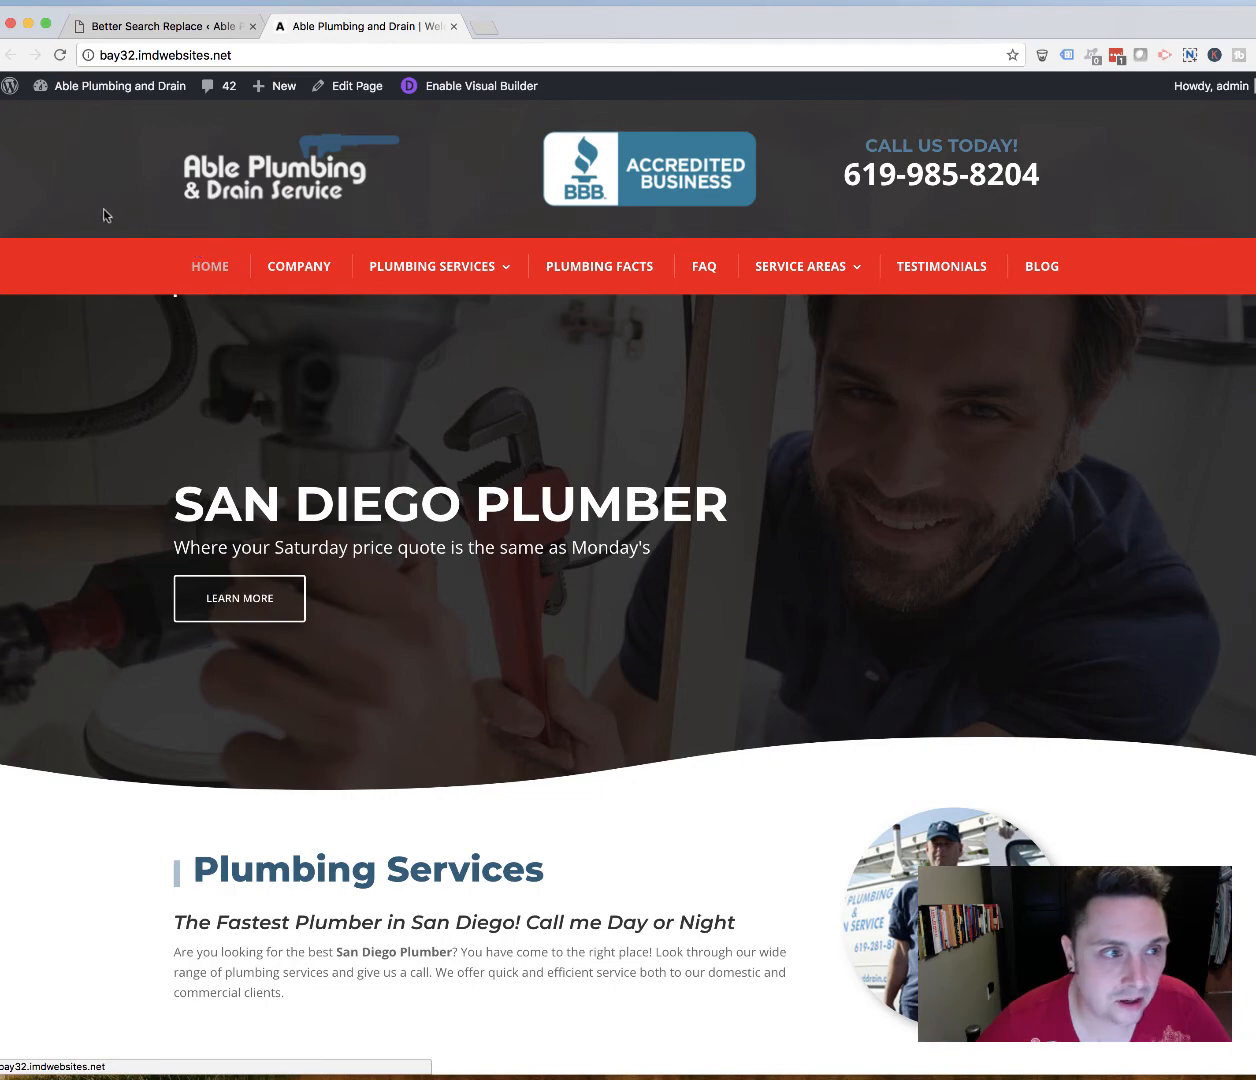
scroll(200, 695, down, 5)
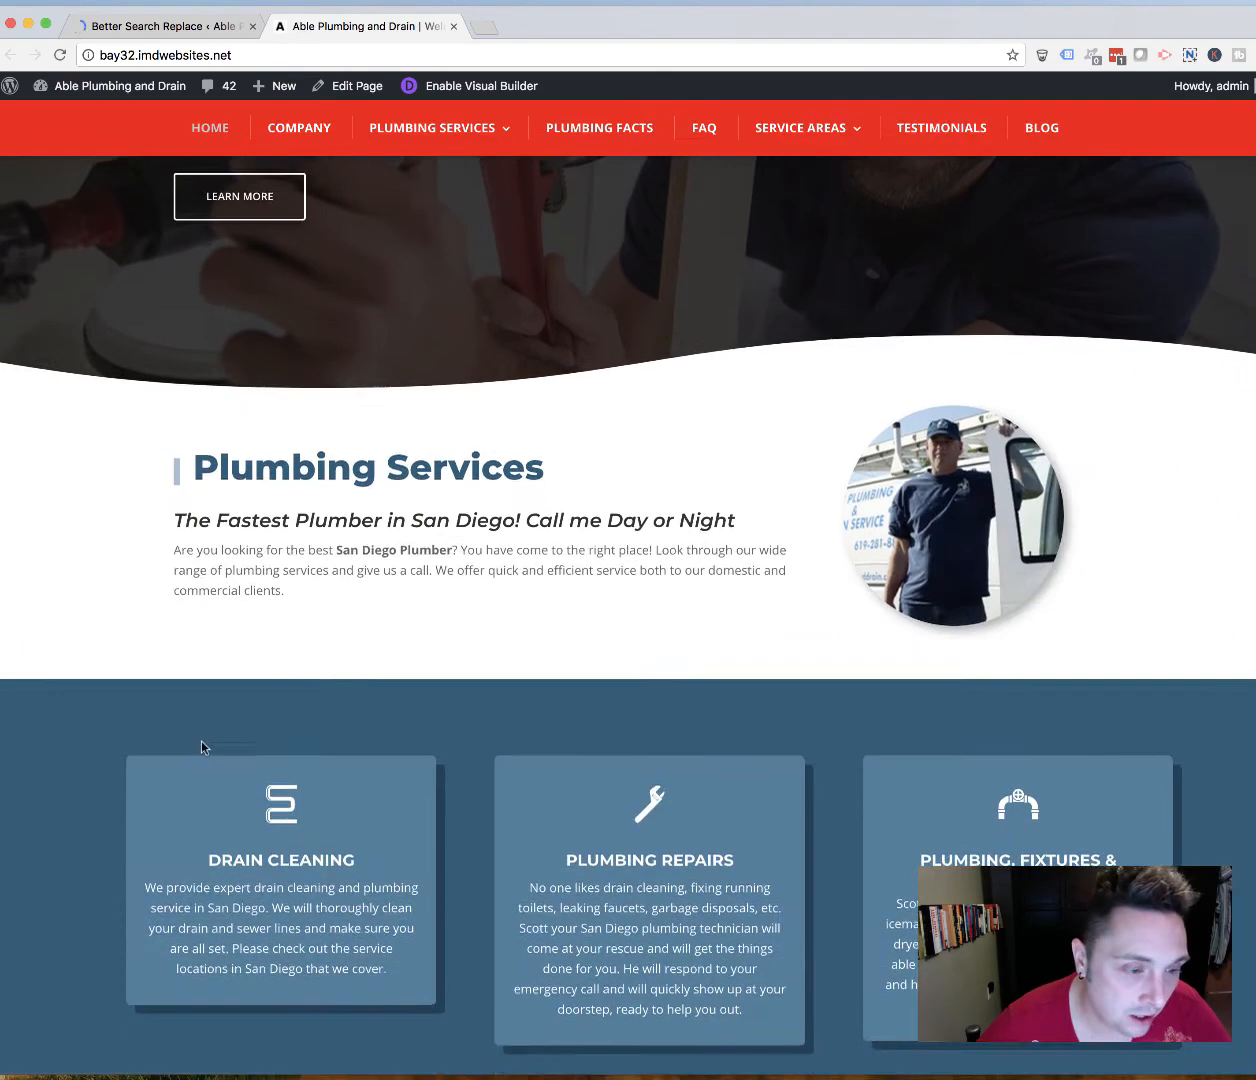
drag(191, 498, 374, 494)
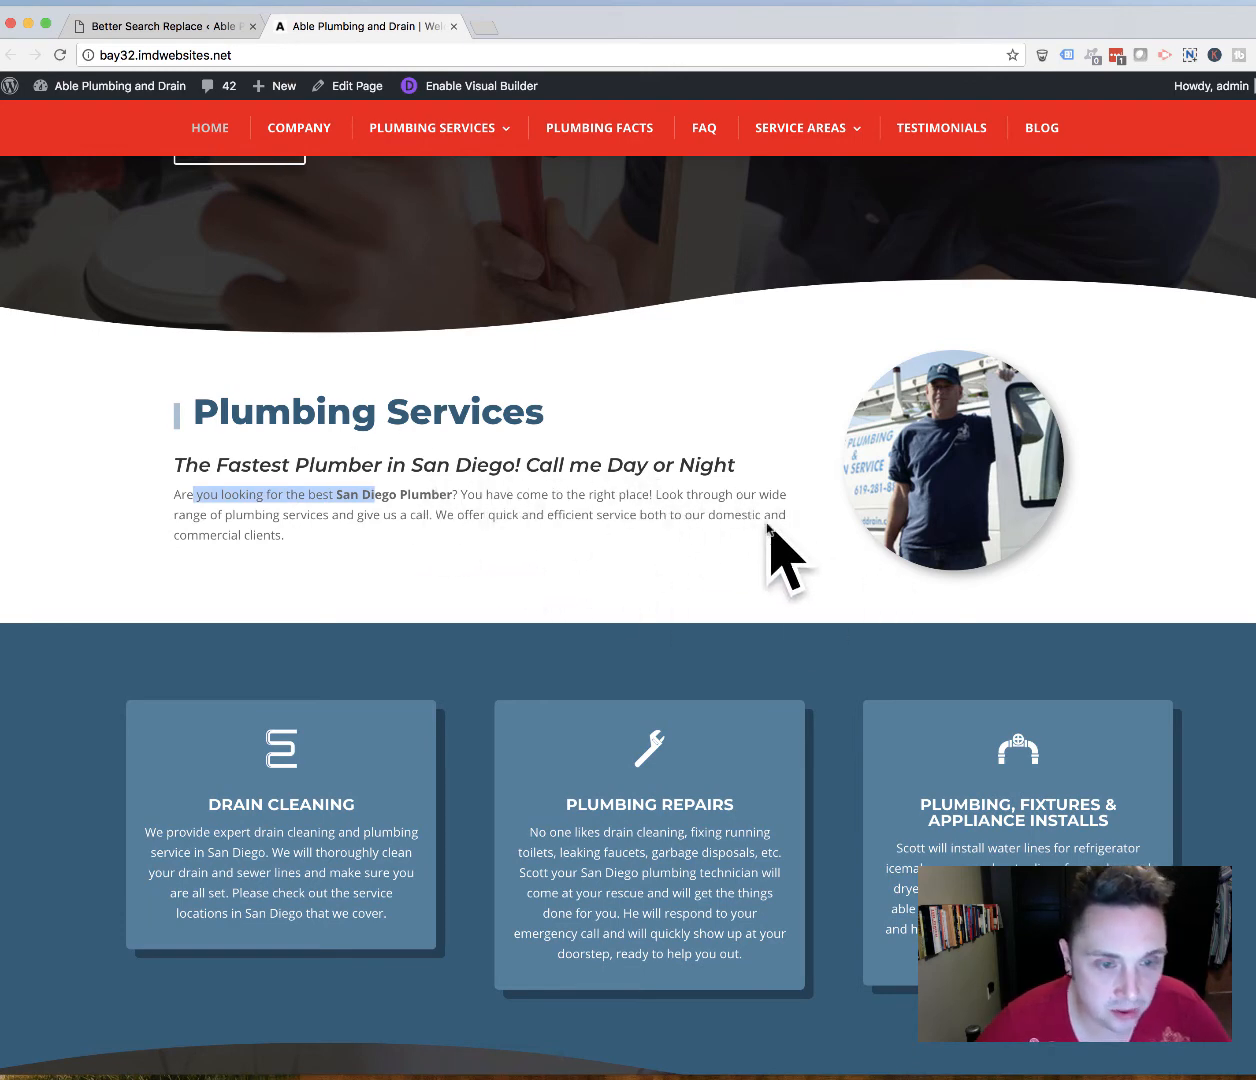
Step: In the Better Search Replace form, set the search text to "able plumbing" and the replacement text to "AblePlumbing"
click(198, 24)
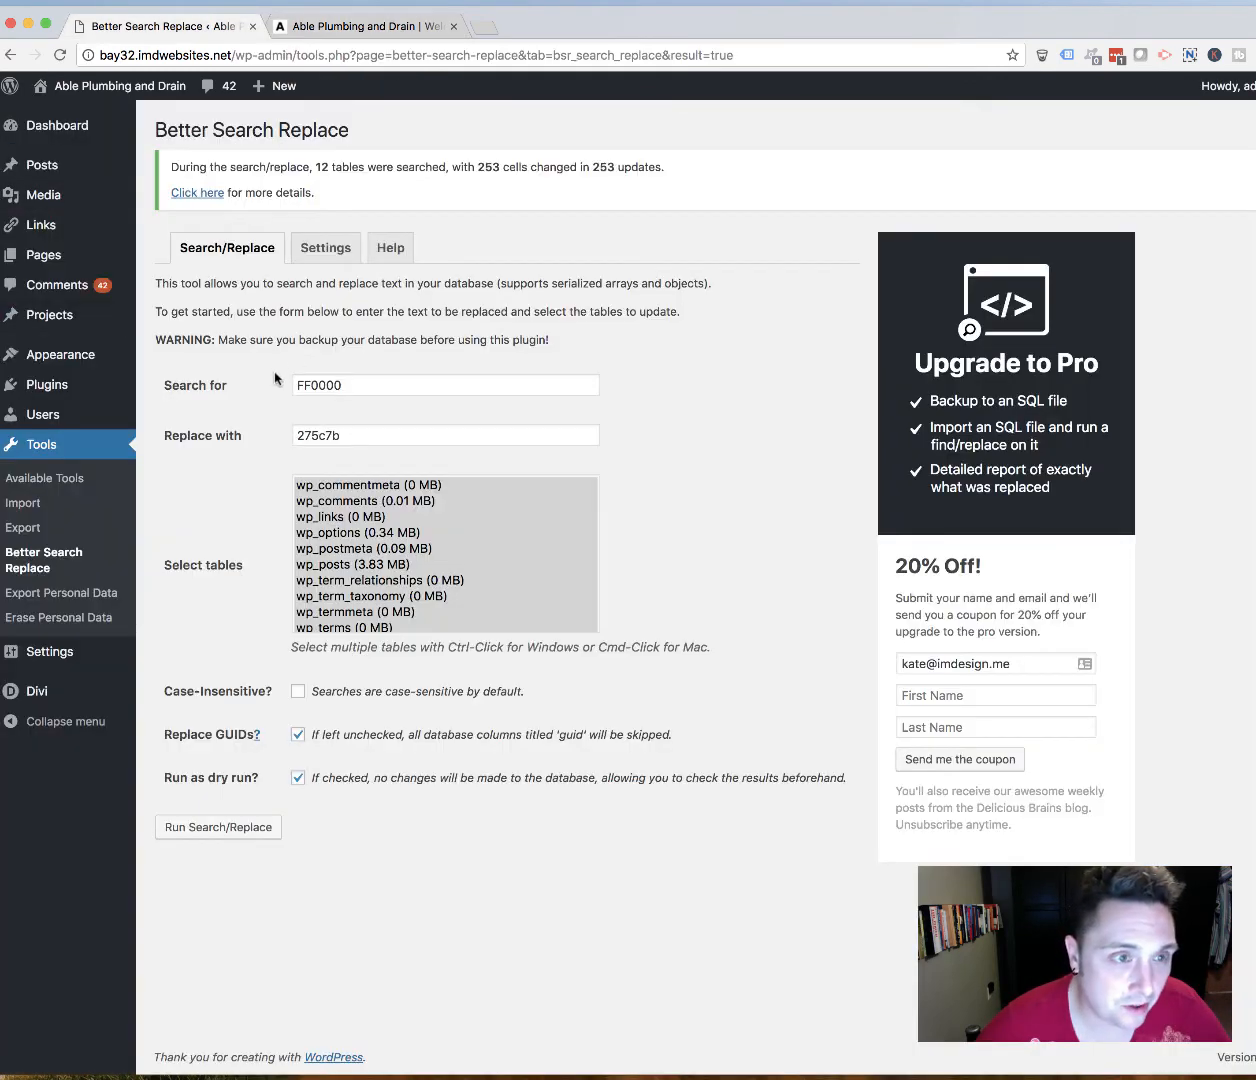
double_click(354, 377)
mouse_move(115, 325)
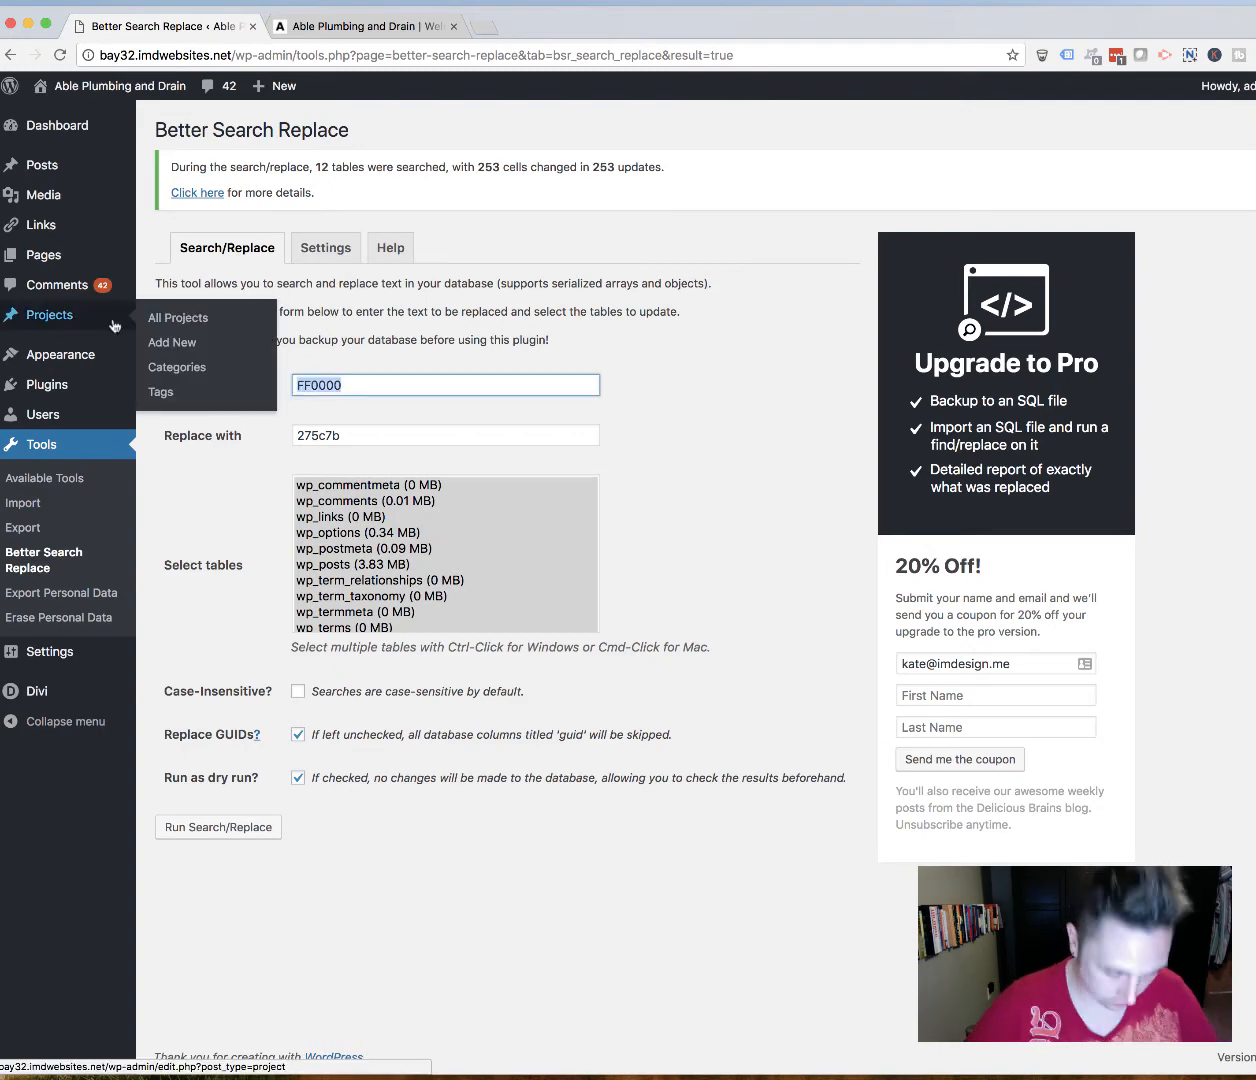
text(able plumbin)
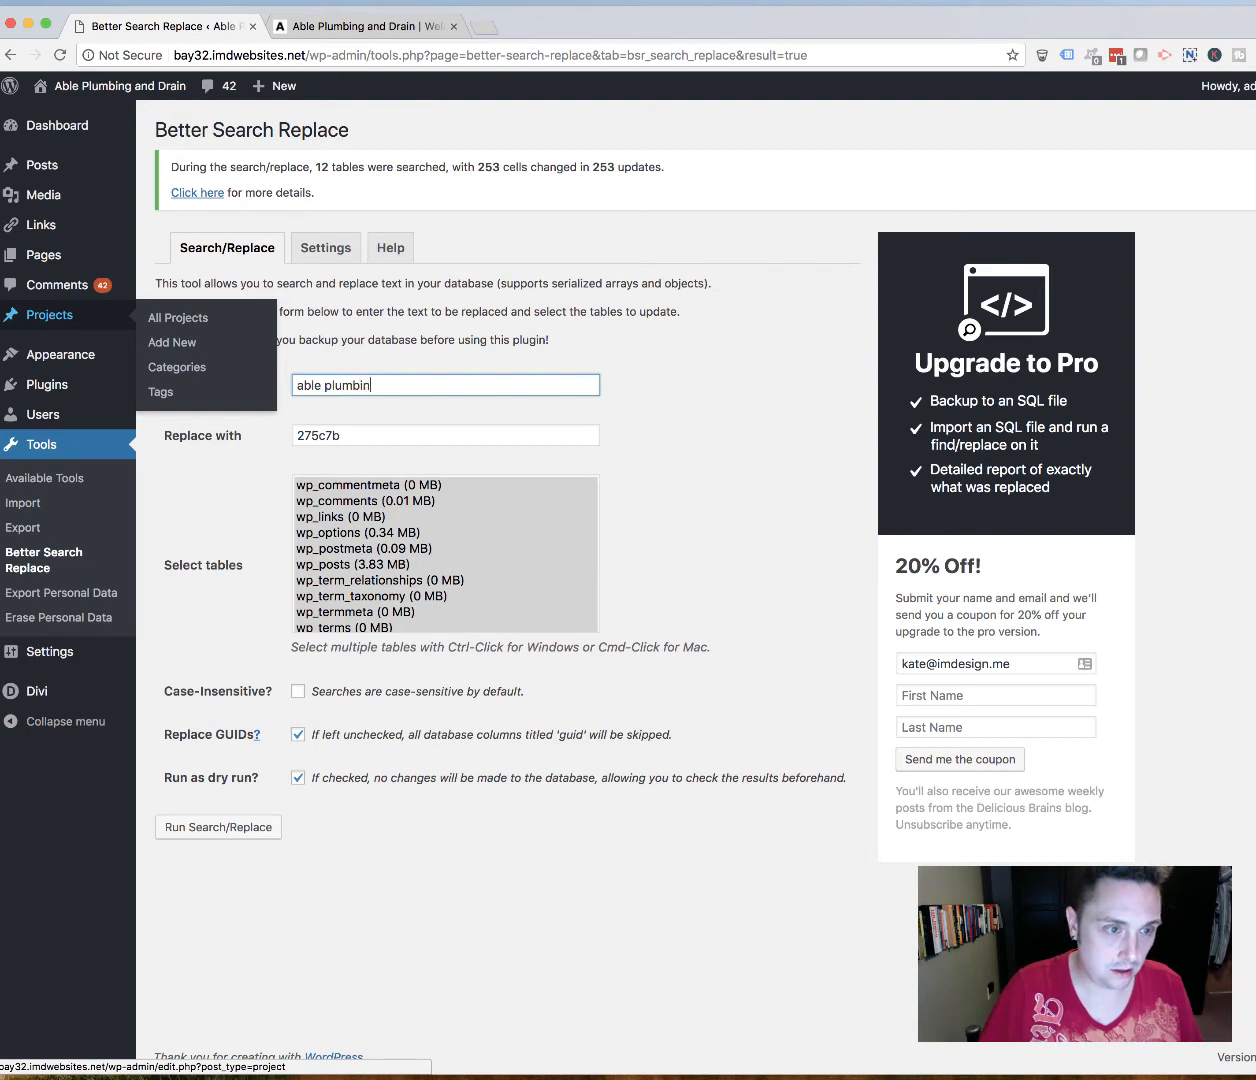
text(g)
double_click(490, 438)
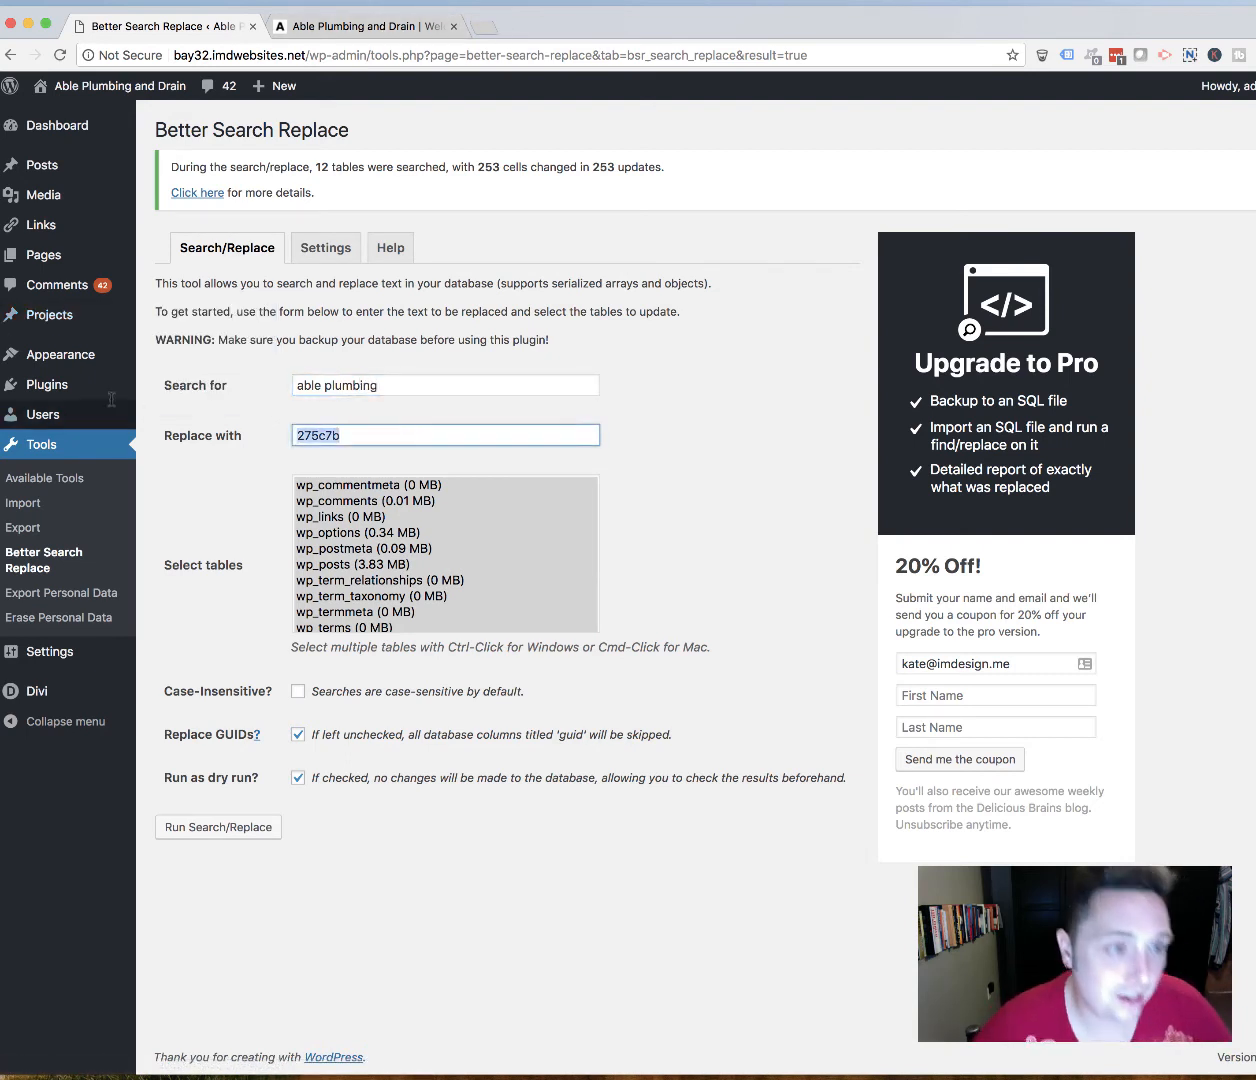
text(AblePlumbing)
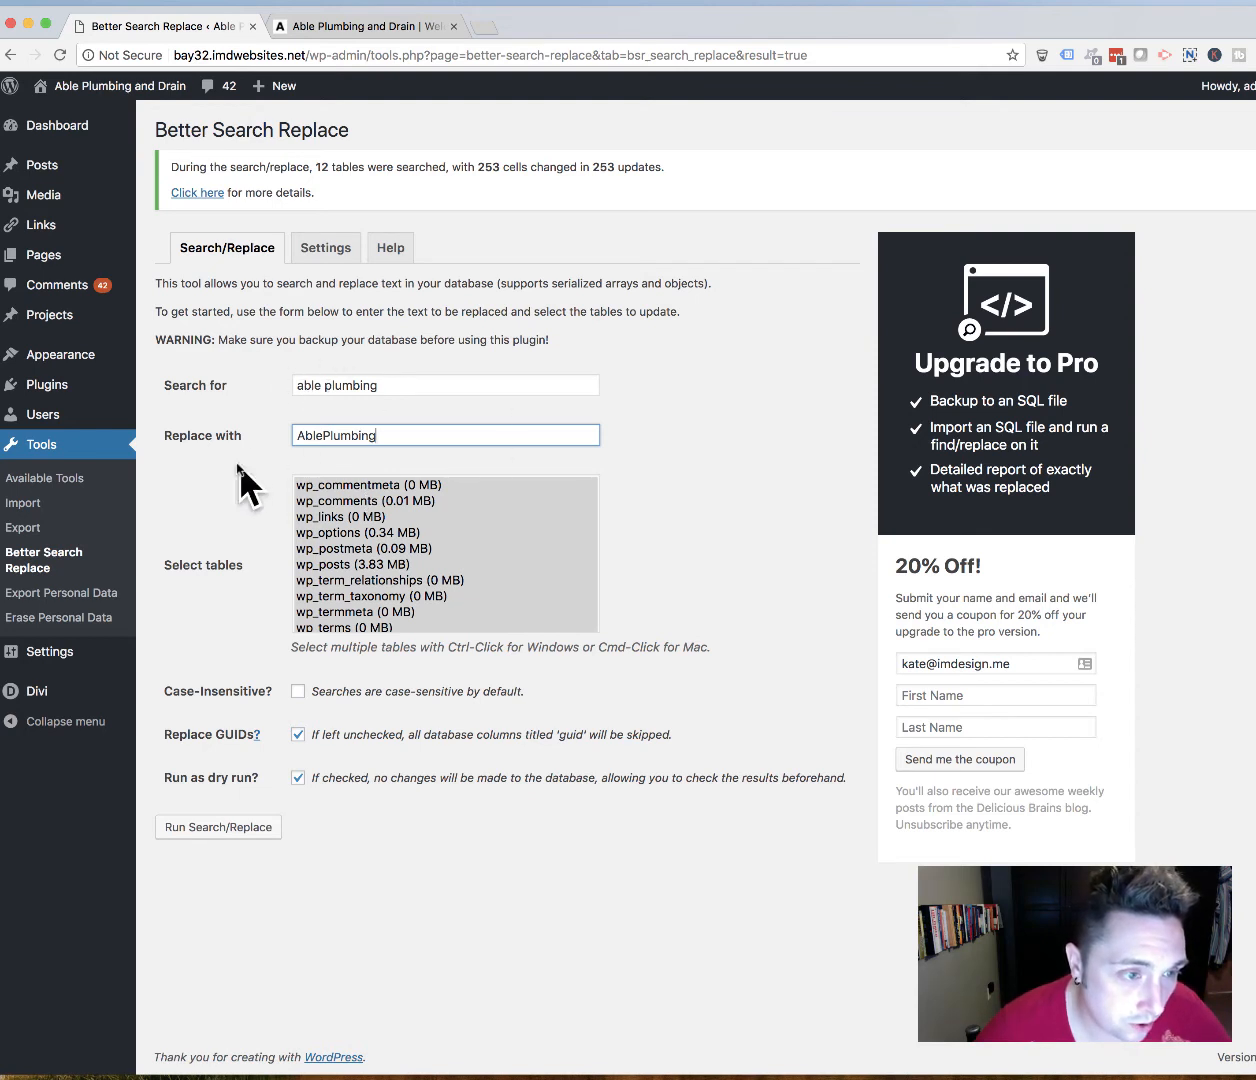
double_click(377, 435)
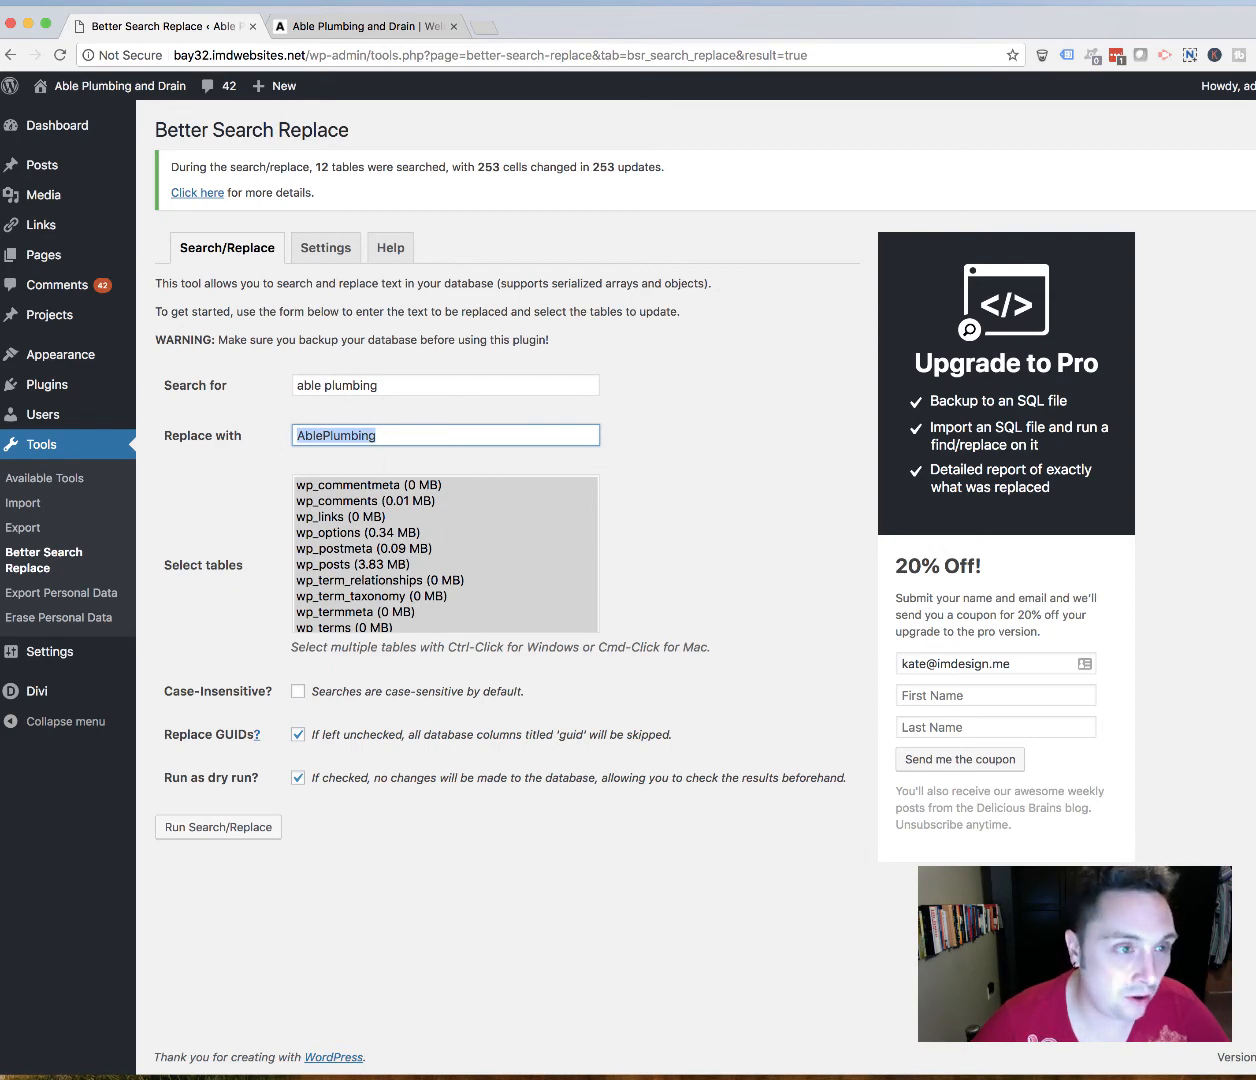
Step: Check how the company name is written in the home page's Contact Information section
click(390, 27)
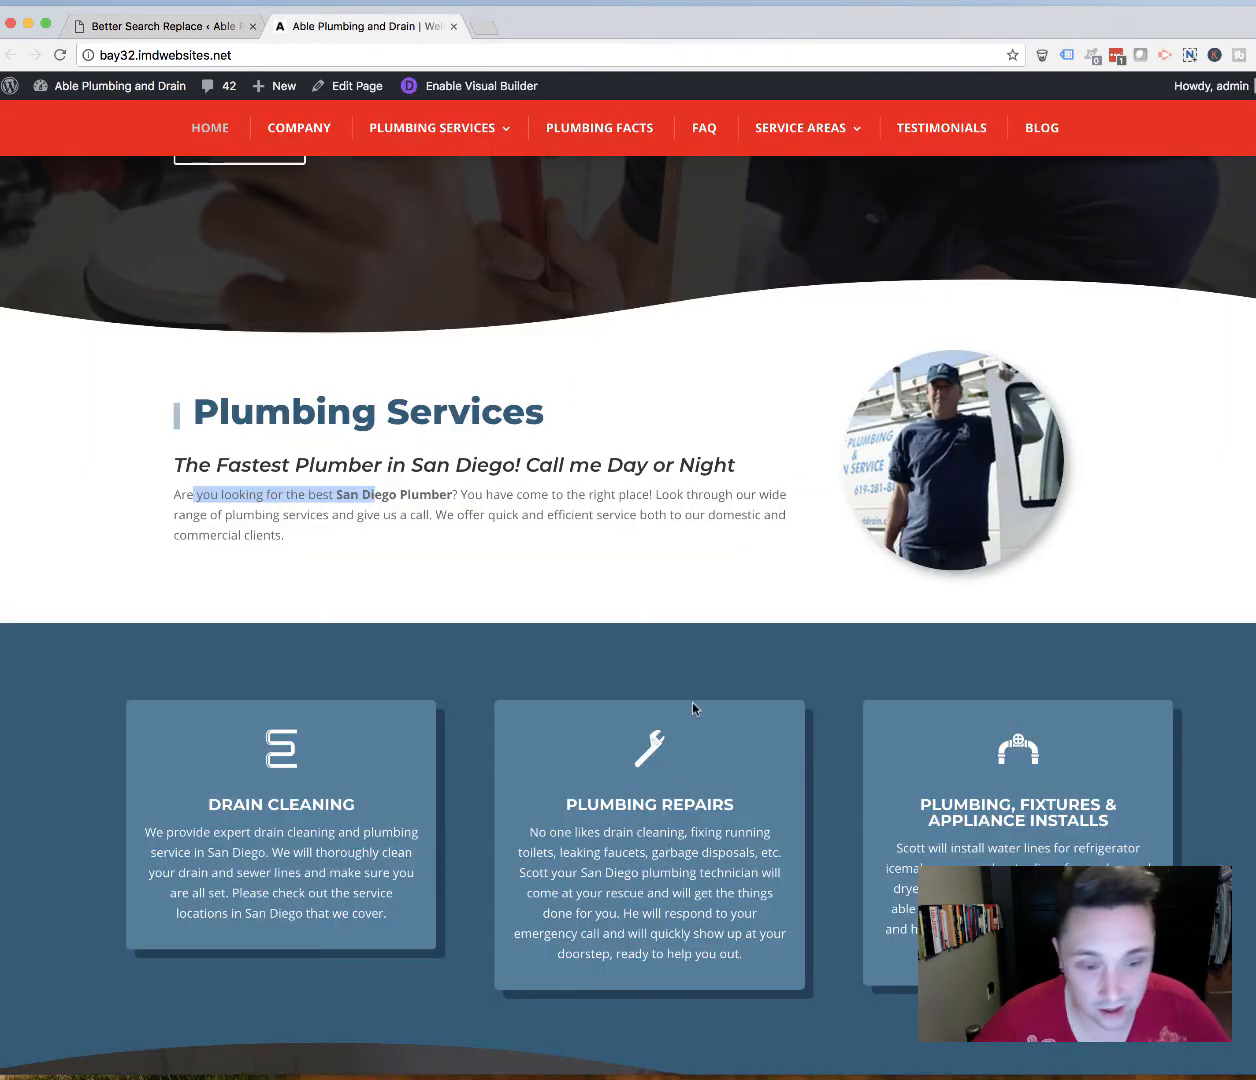
scroll(605, 710, down, 5)
scroll(605, 710, down, 5)
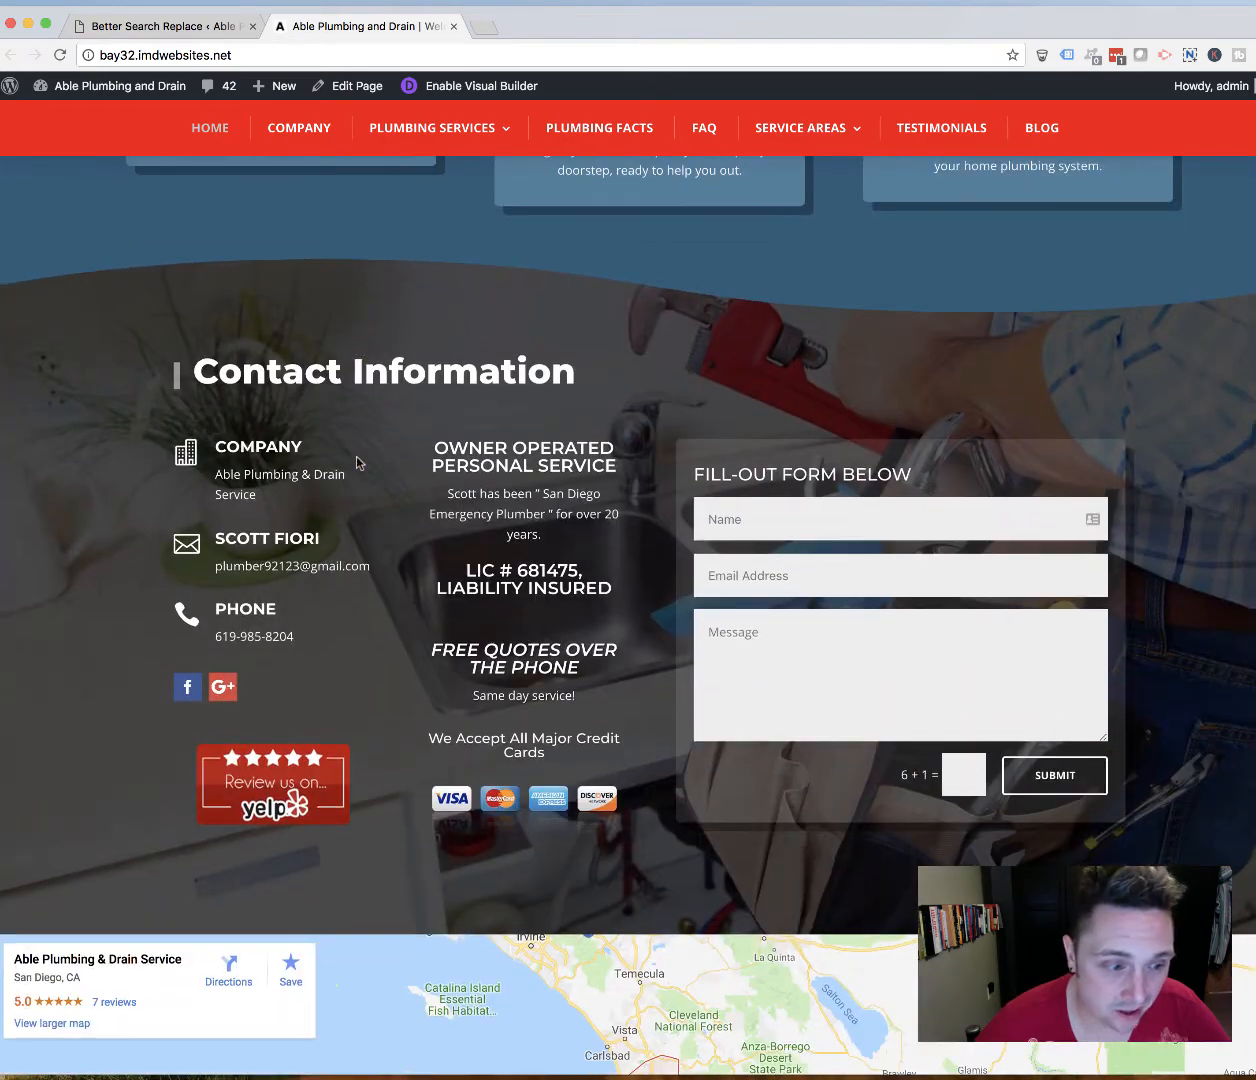
Step: Change the search text in the Better Search Replace form to "AblePlumbing"
click(186, 15)
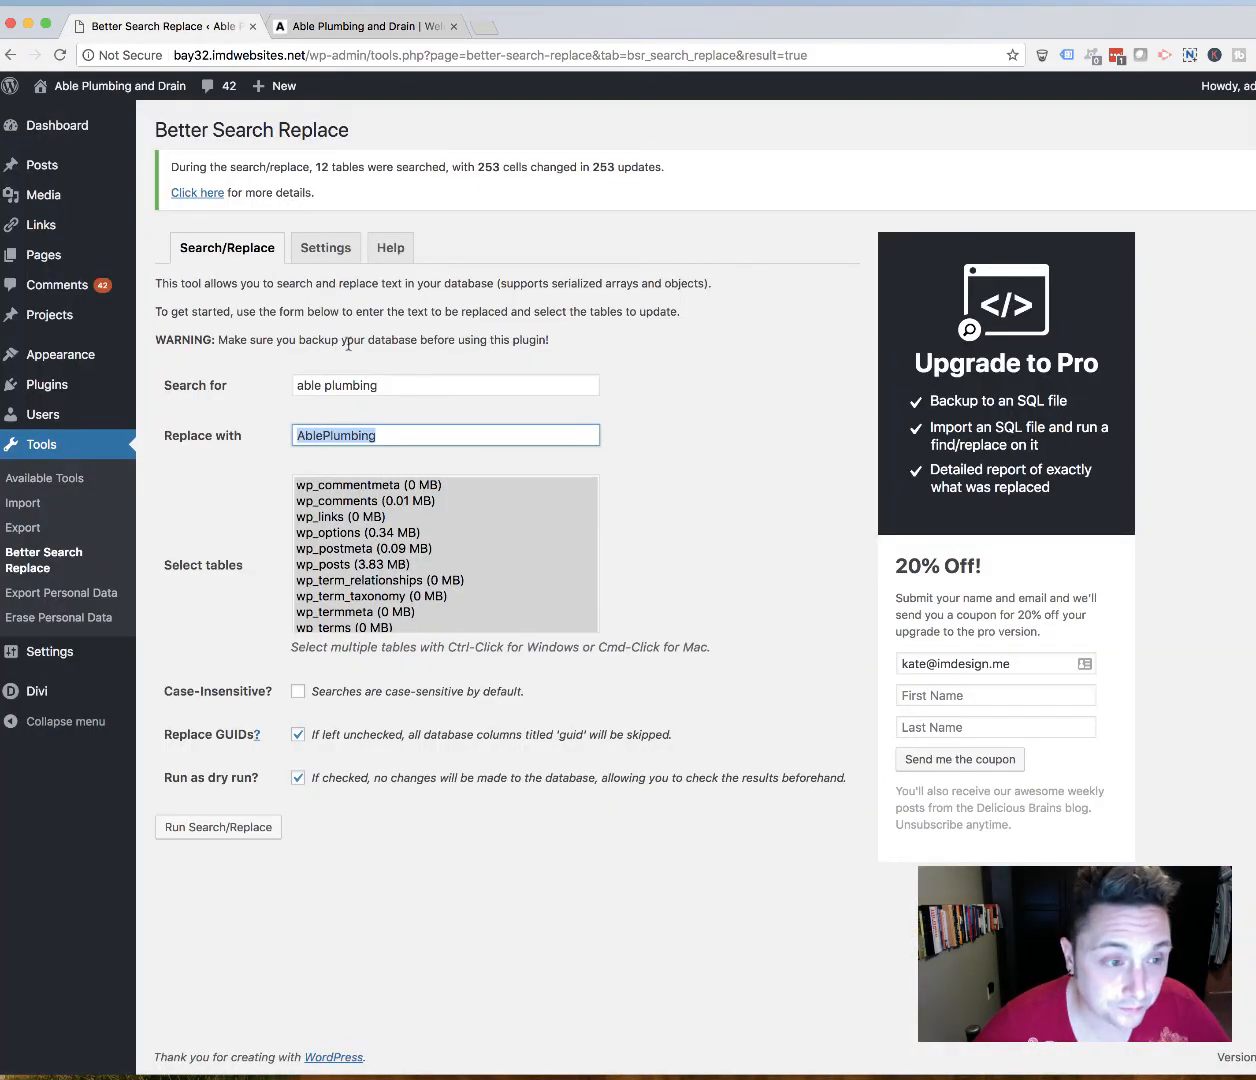
click(395, 388)
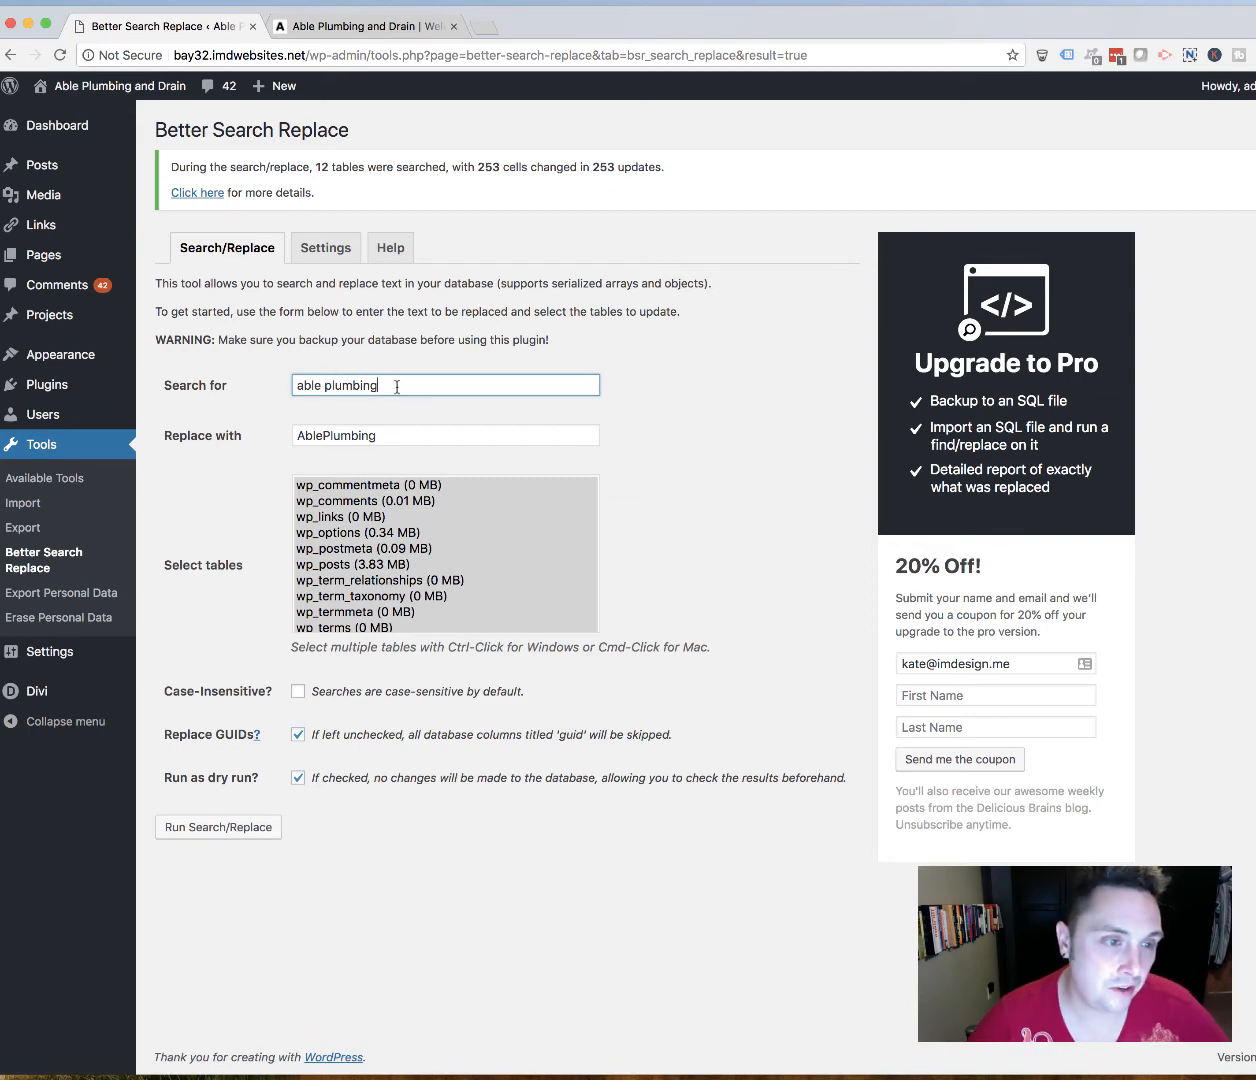
drag(397, 387, 196, 386)
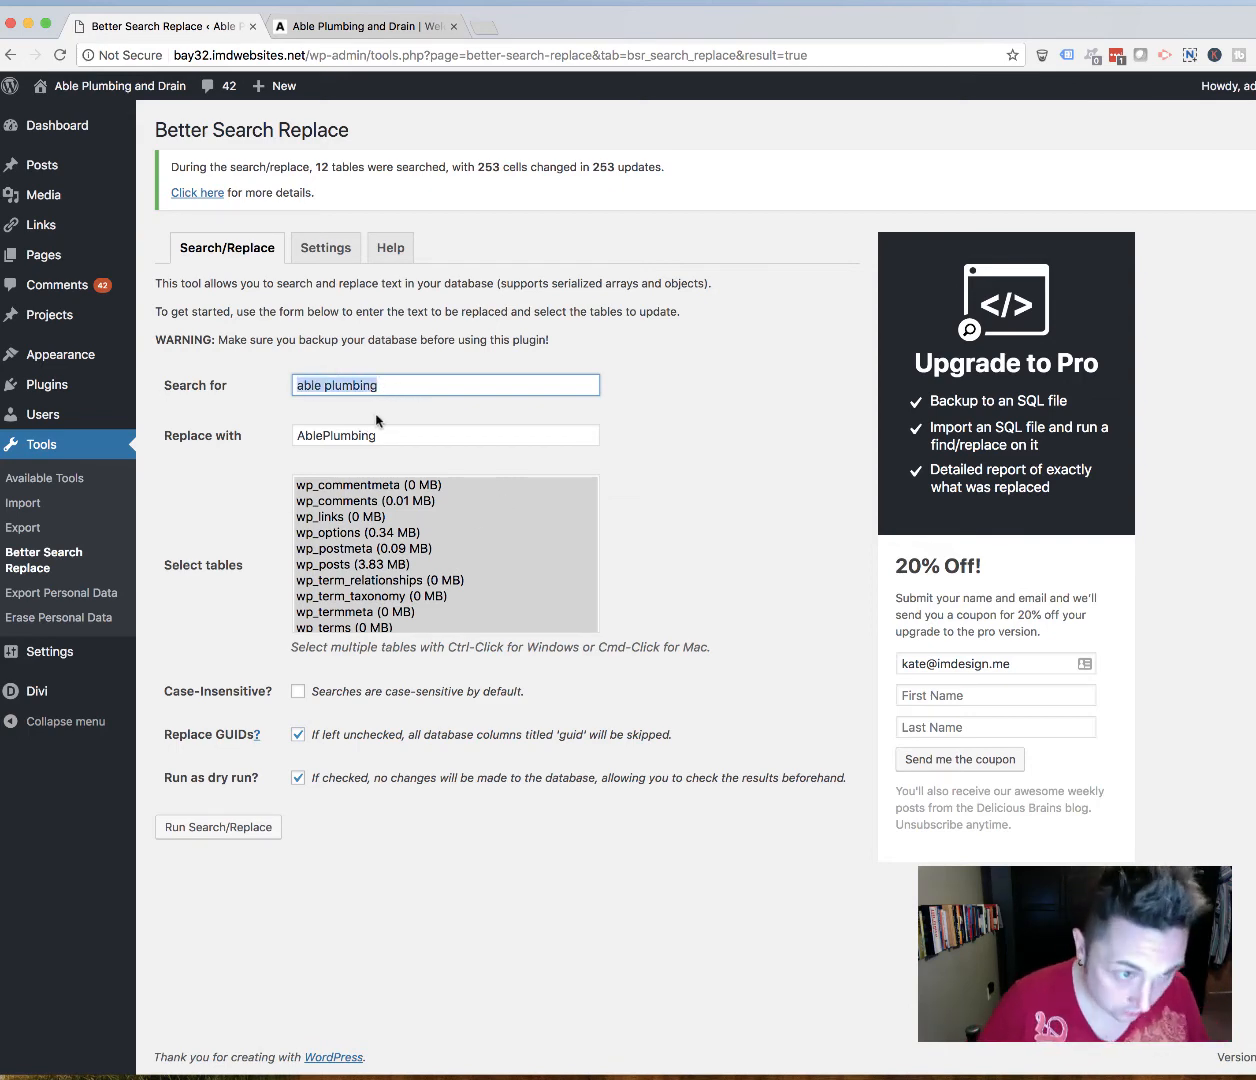
text(A)
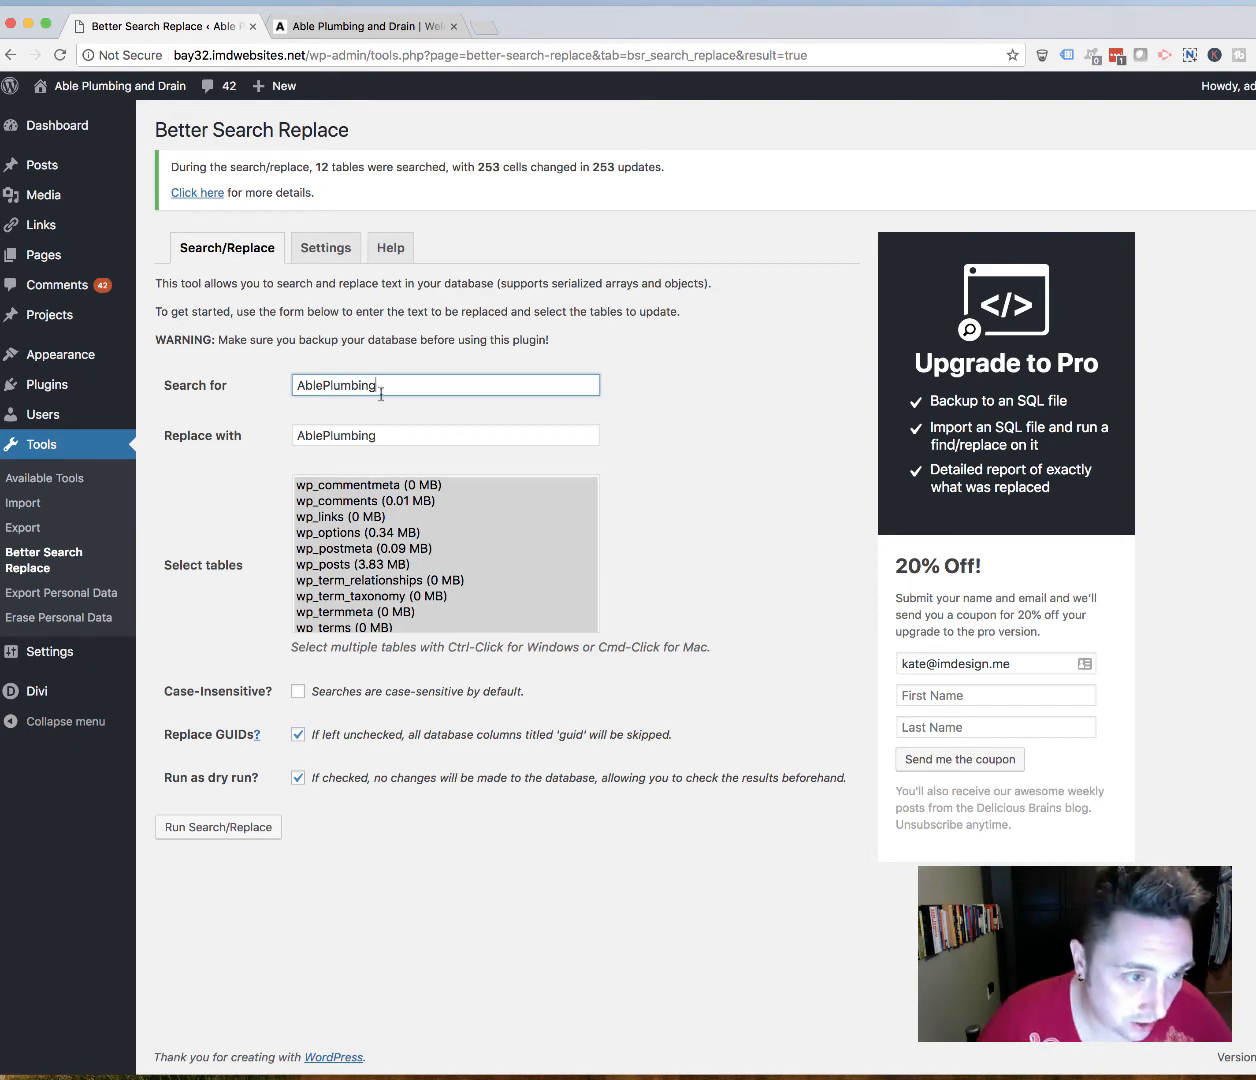
Step: Set the replacement text in the Better Search Replace form to "AblePlumbing&trade;"
key(Tab)
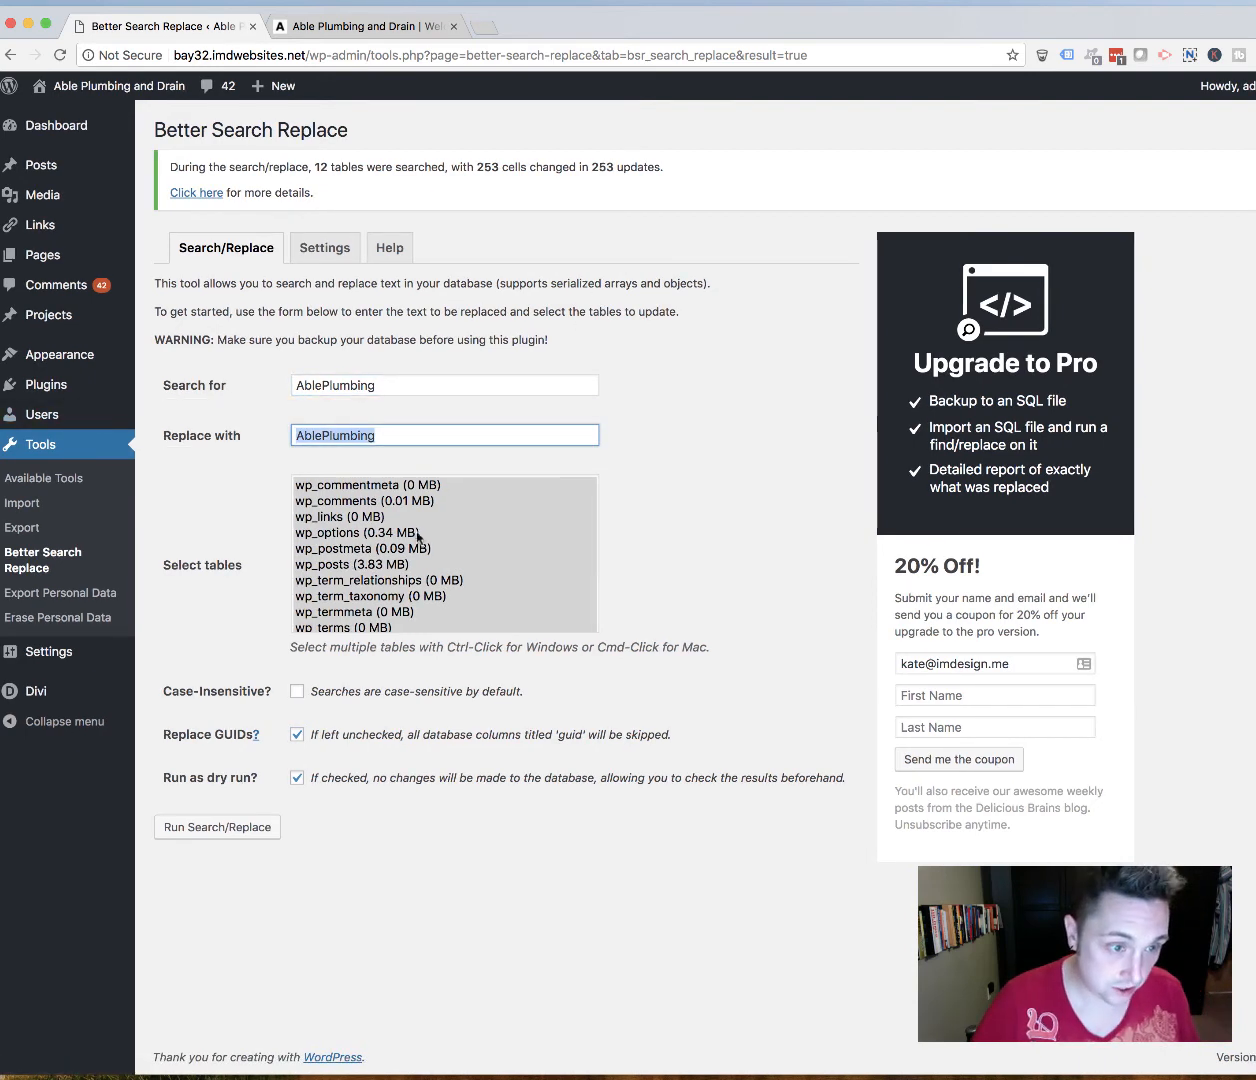
click(428, 439)
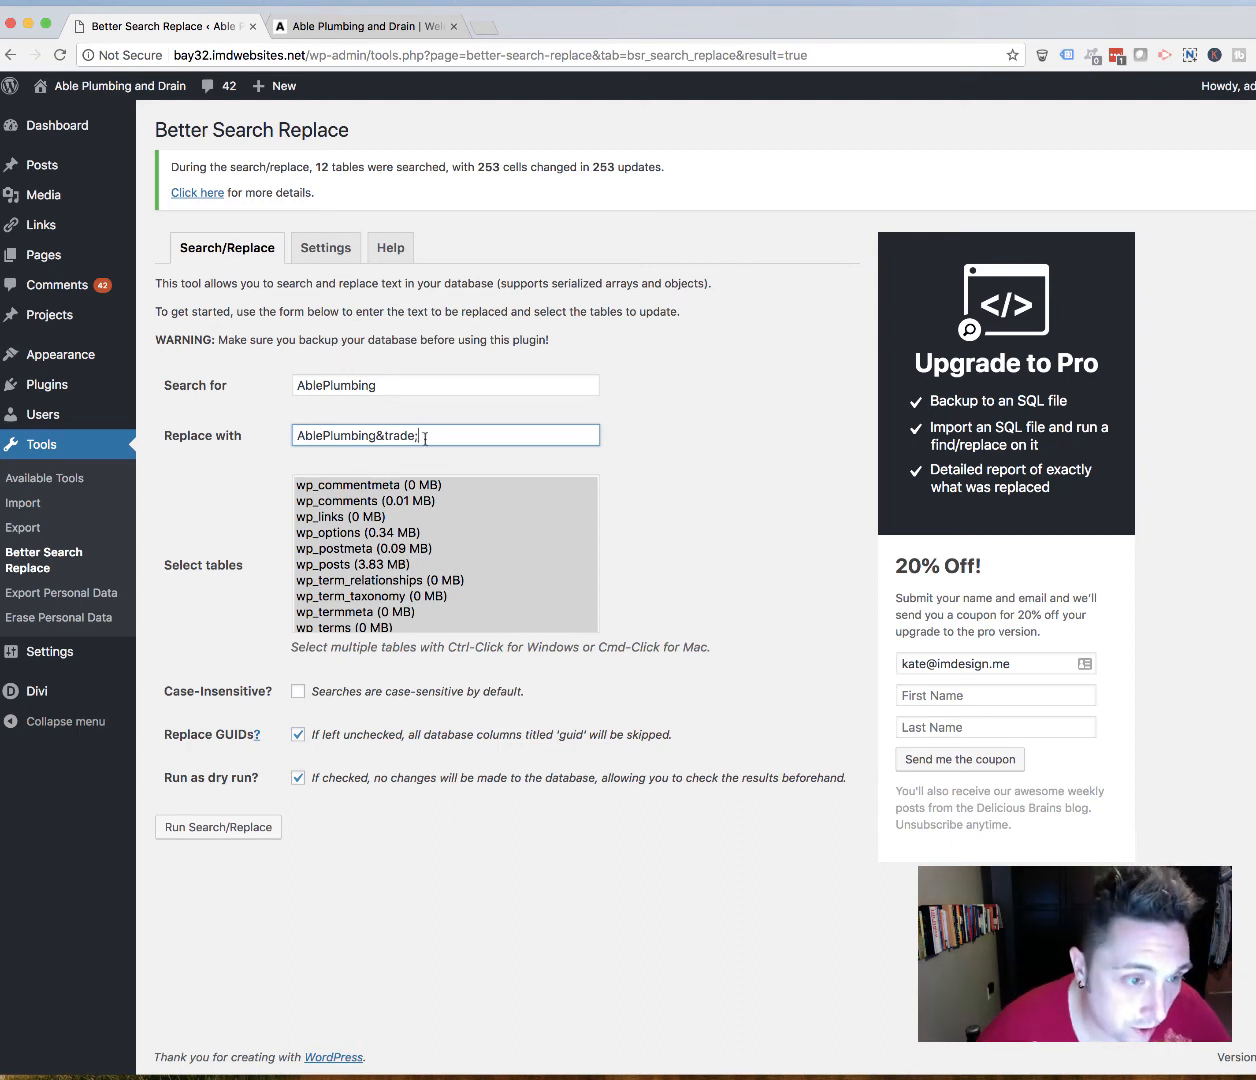
drag(425, 438, 244, 434)
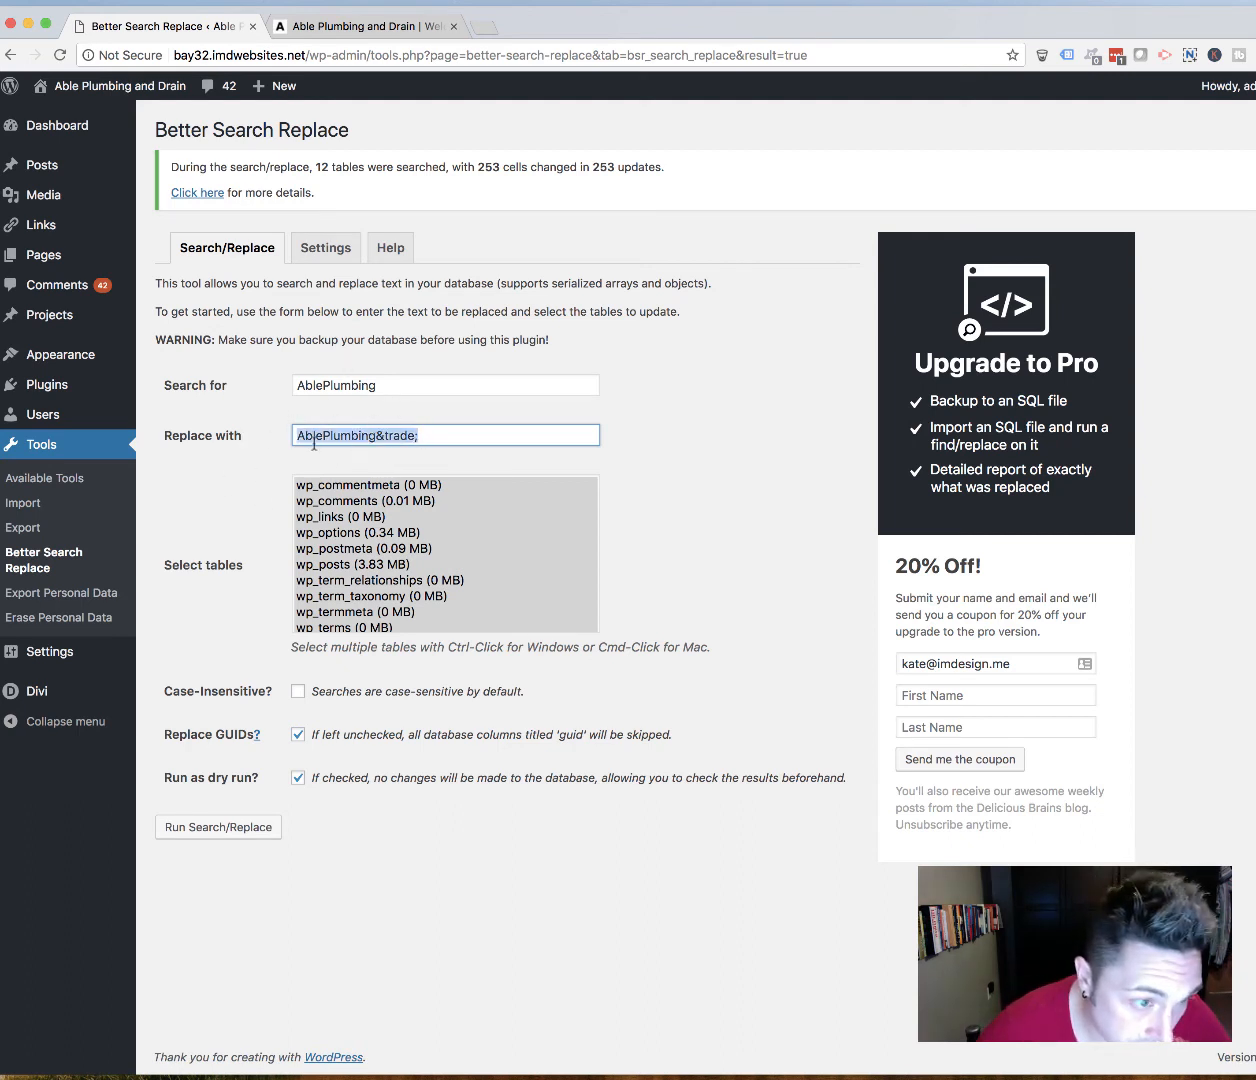
click(430, 437)
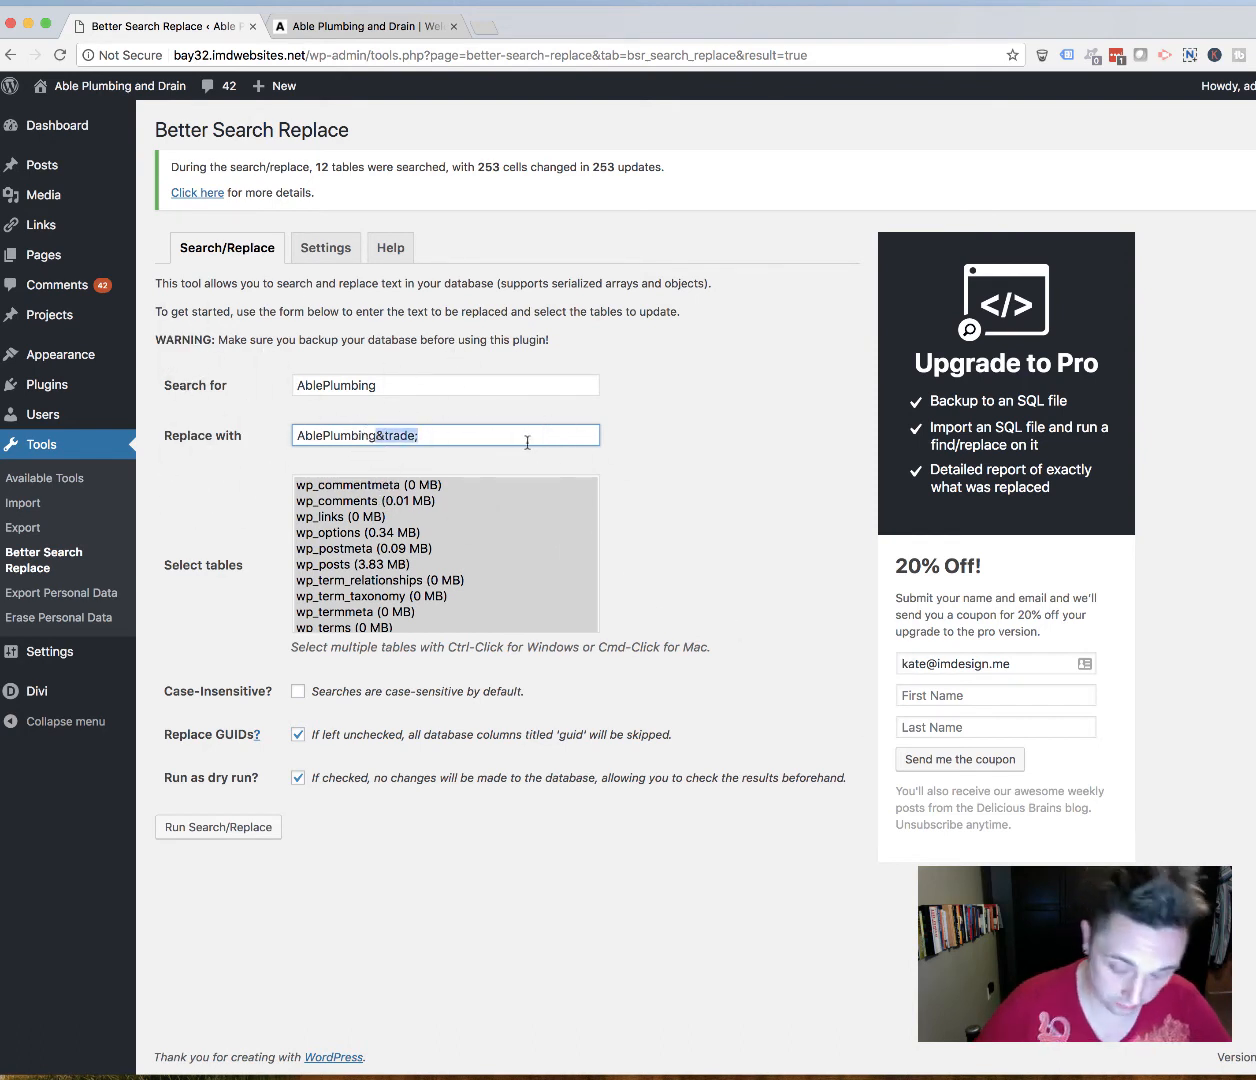
Step: Remove the trademark entity from the replacement text and wrap the company name in bold tags as "<strong>AblePlumbing</strong>"
key(BackSpace)
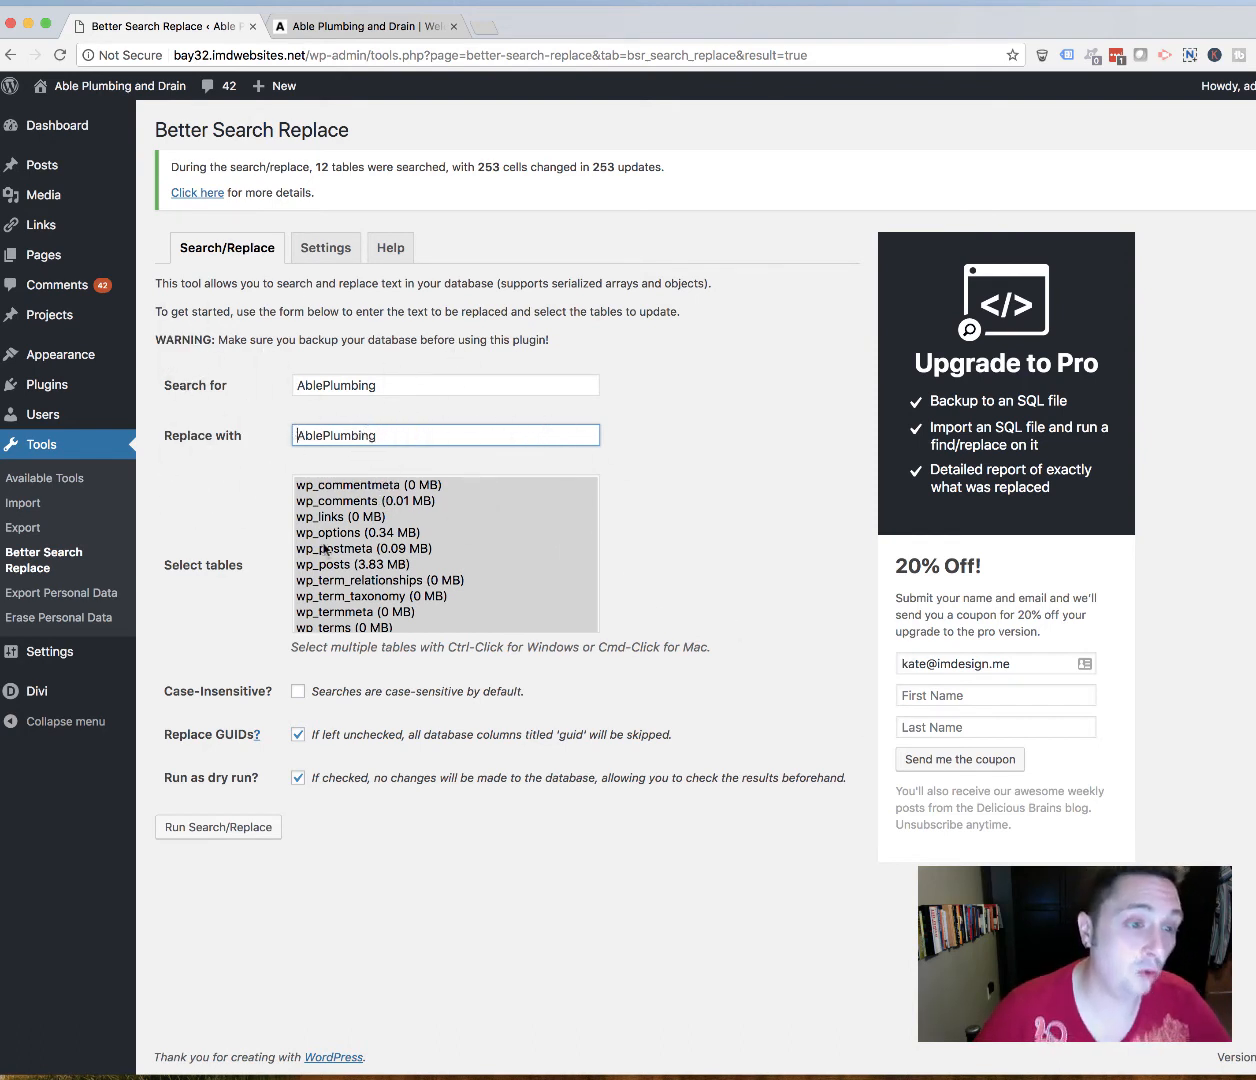
text(<ston)
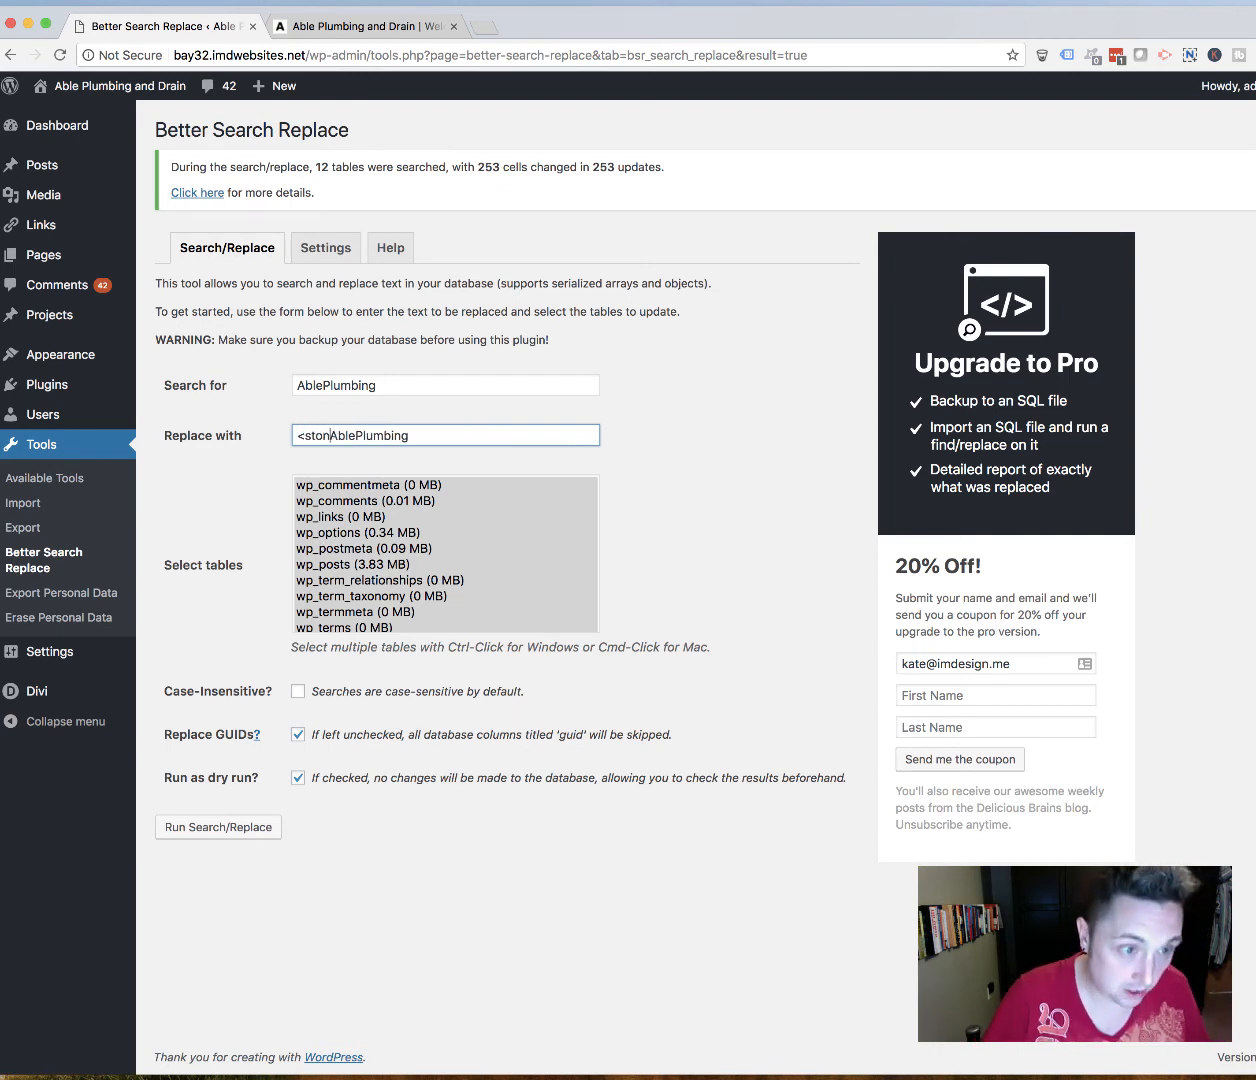
key(BackSpace)
key(BackSpace)
text(rong>)
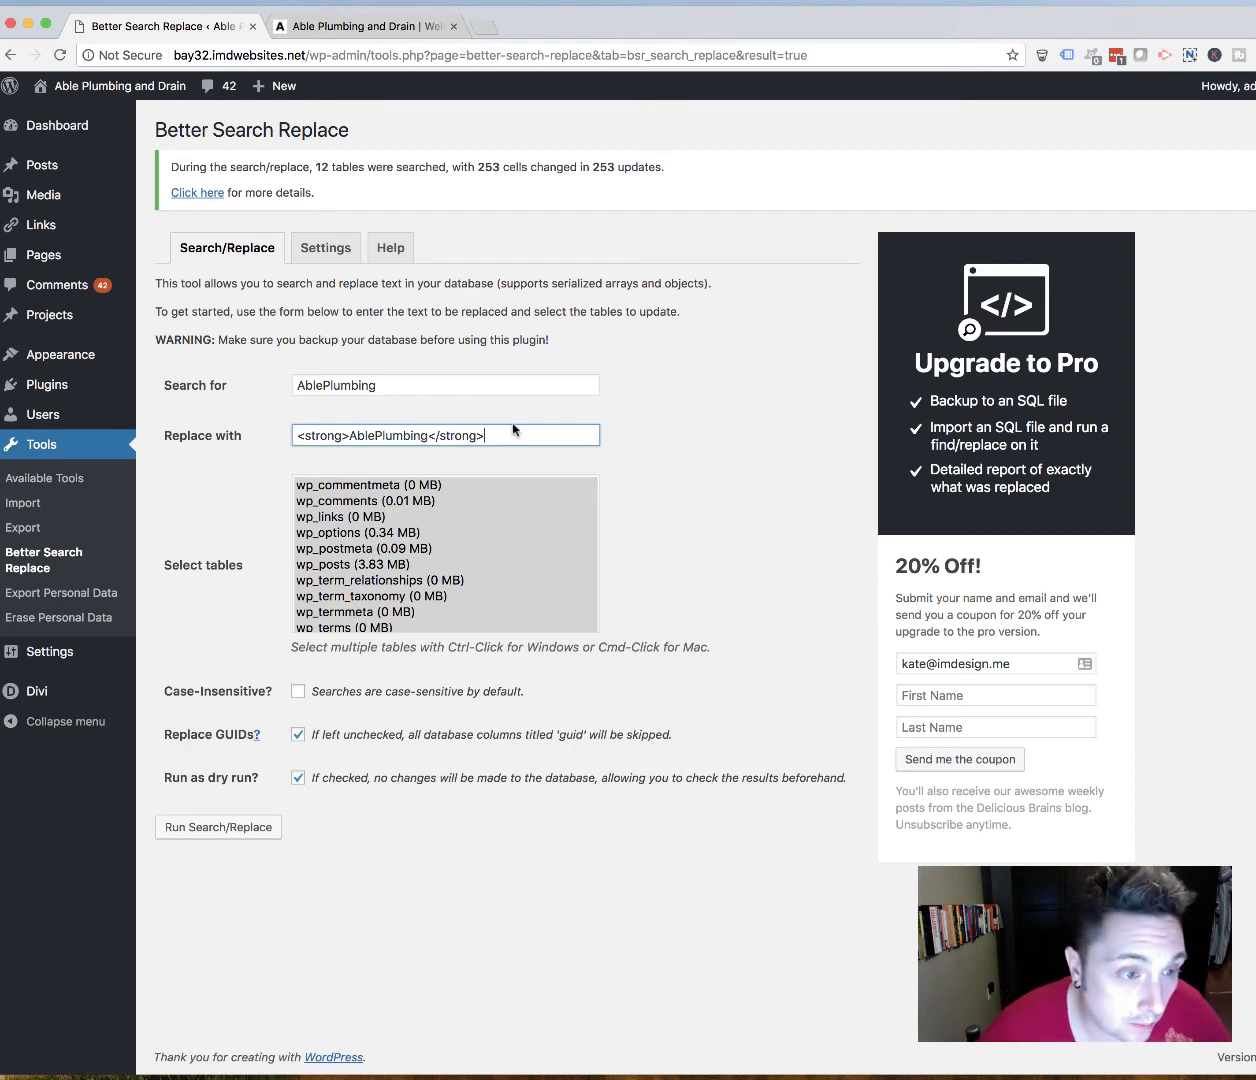
Step: Replace the strong tags around the company name with a home page link, giving "<a href="/">AblePlumbing</a>"
double_click(322, 435)
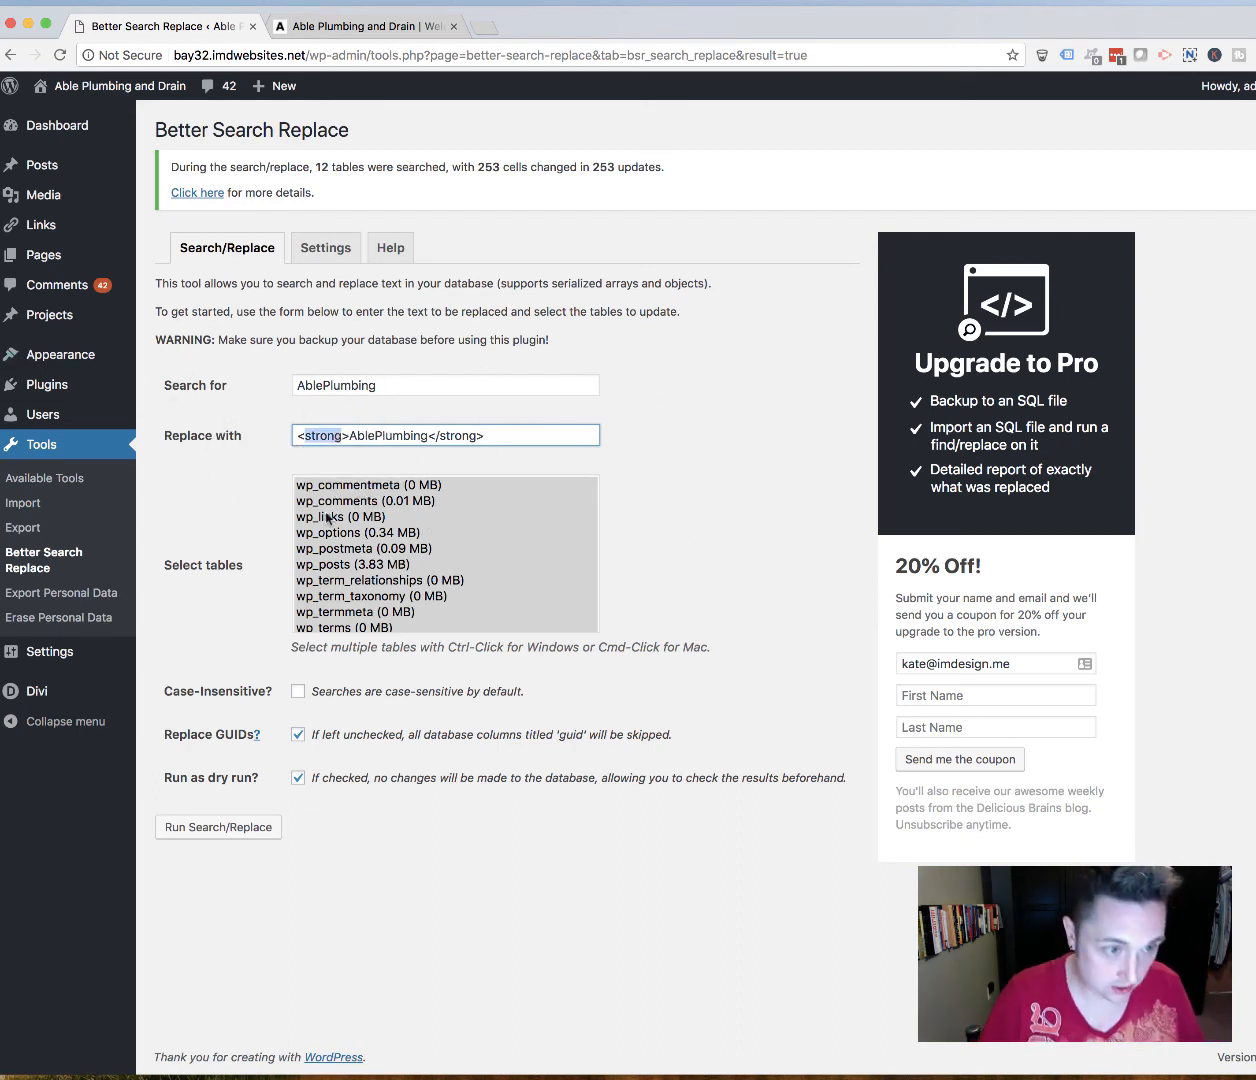
text(a href="h)
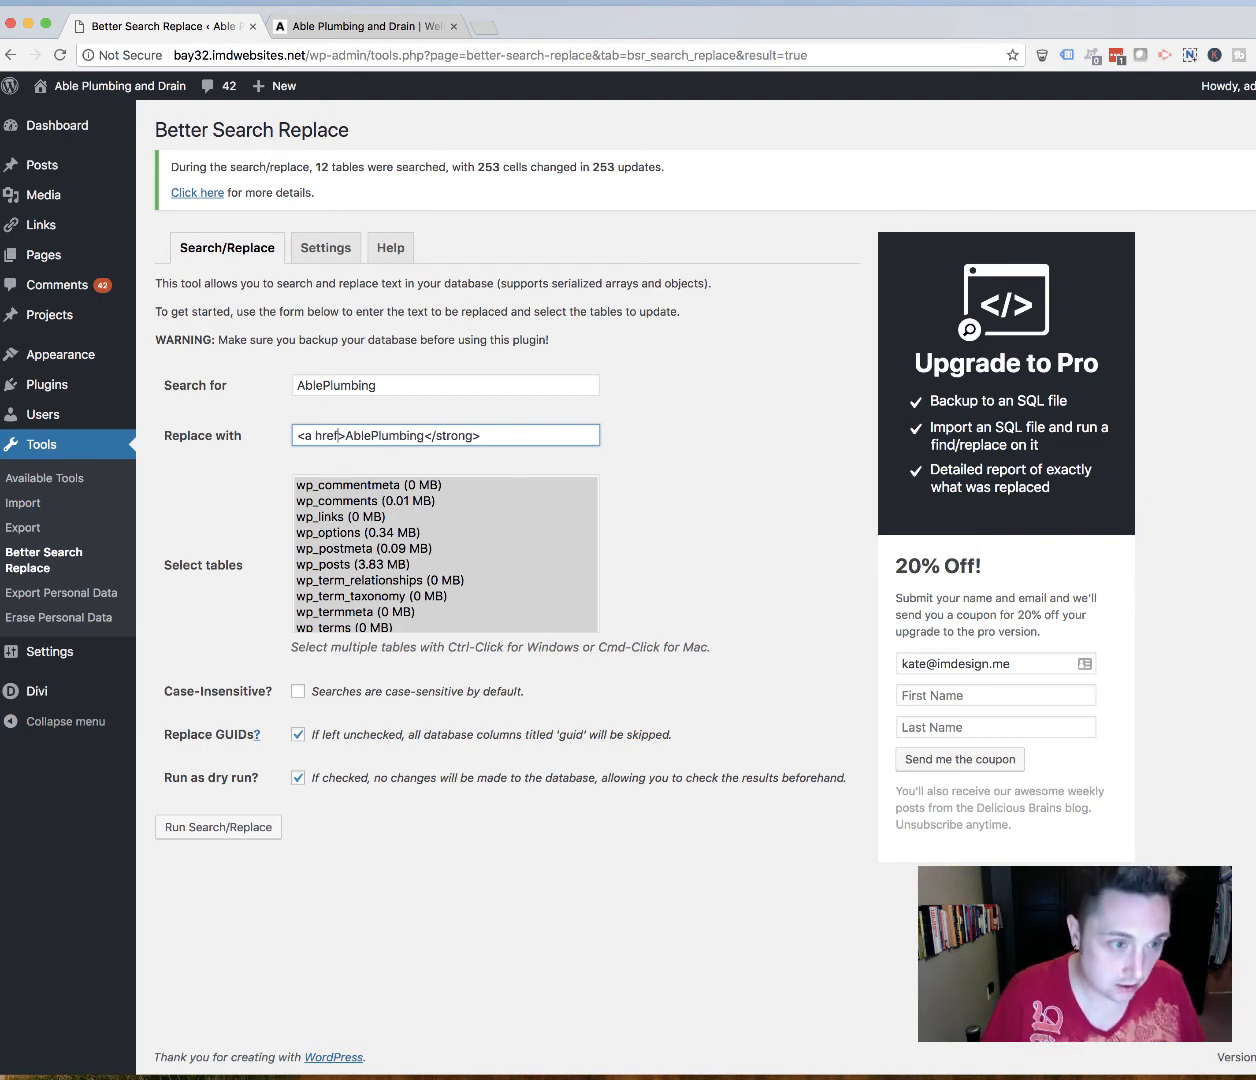
key(BackSpace)
text(/")
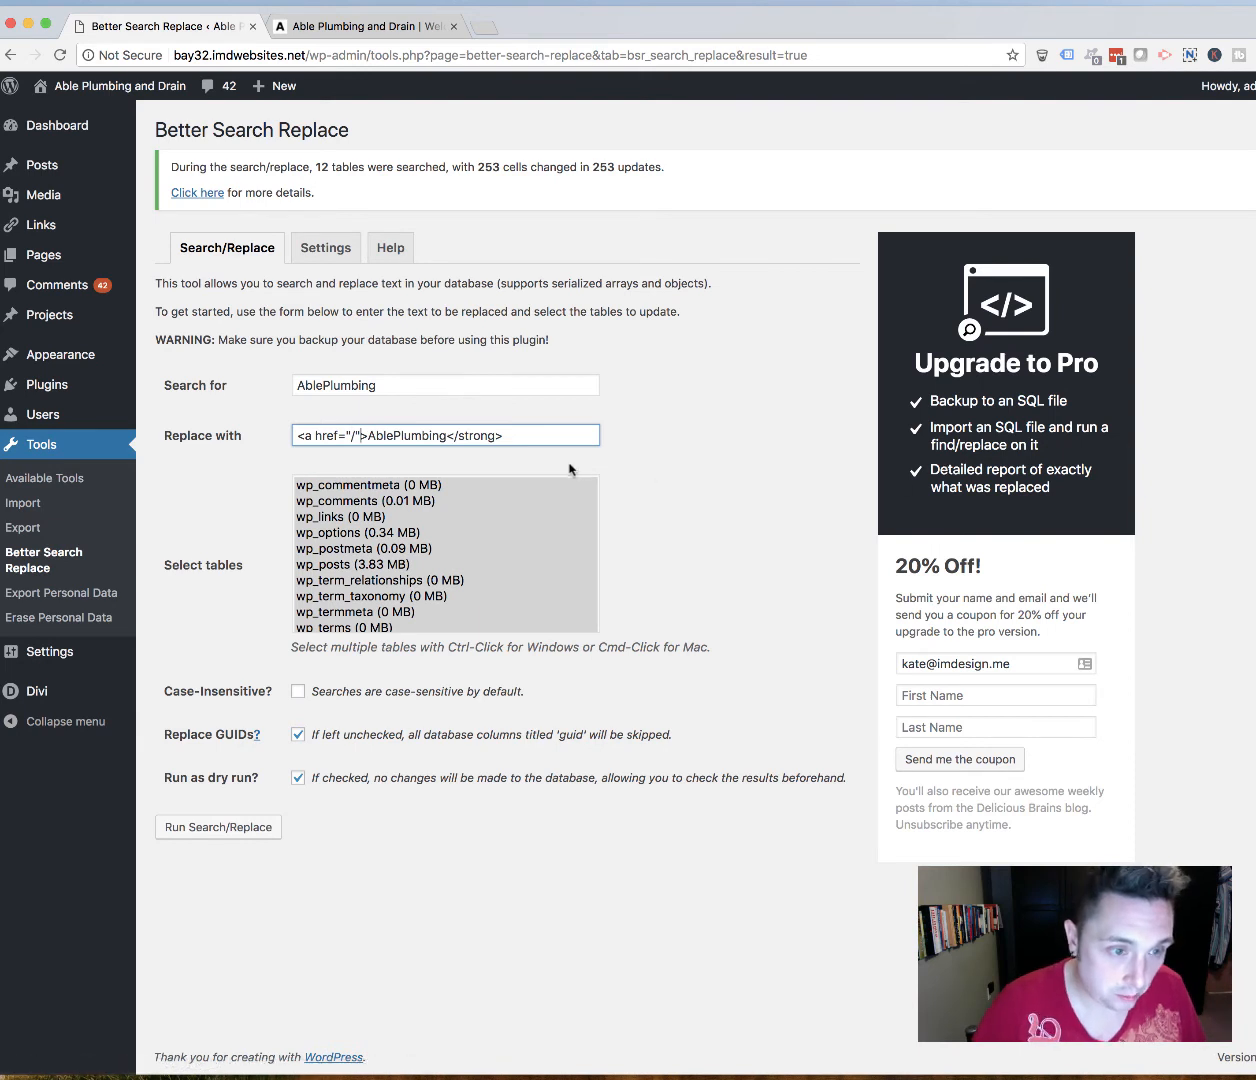
double_click(472, 435)
text(a)
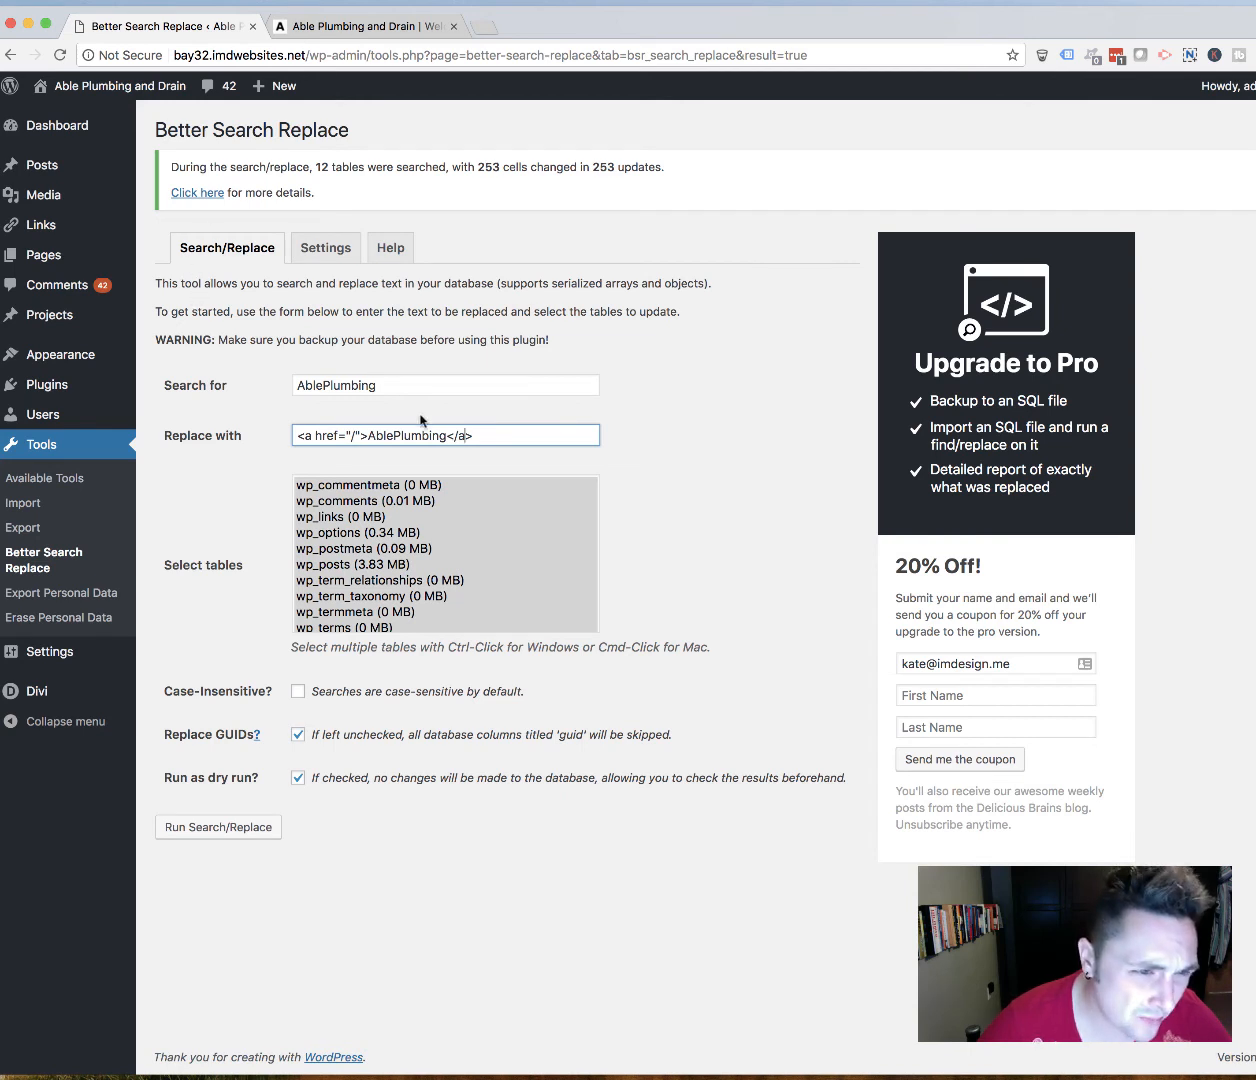
Step: Remove the link tags and the company name from the replacement text, leaving the Replace with field empty
drag(370, 435, 90, 356)
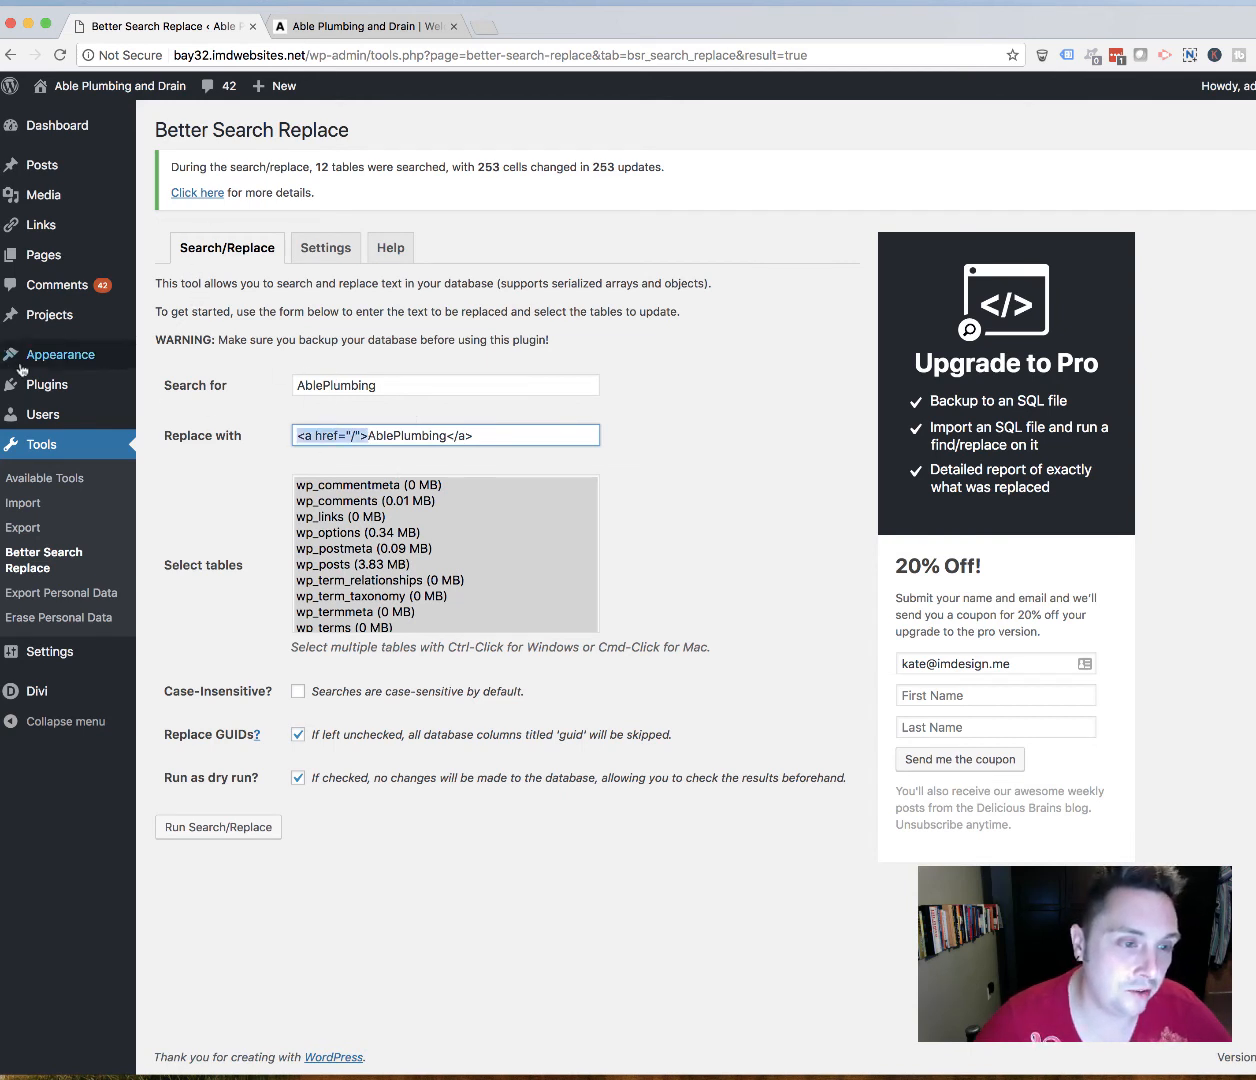
key(BackSpace)
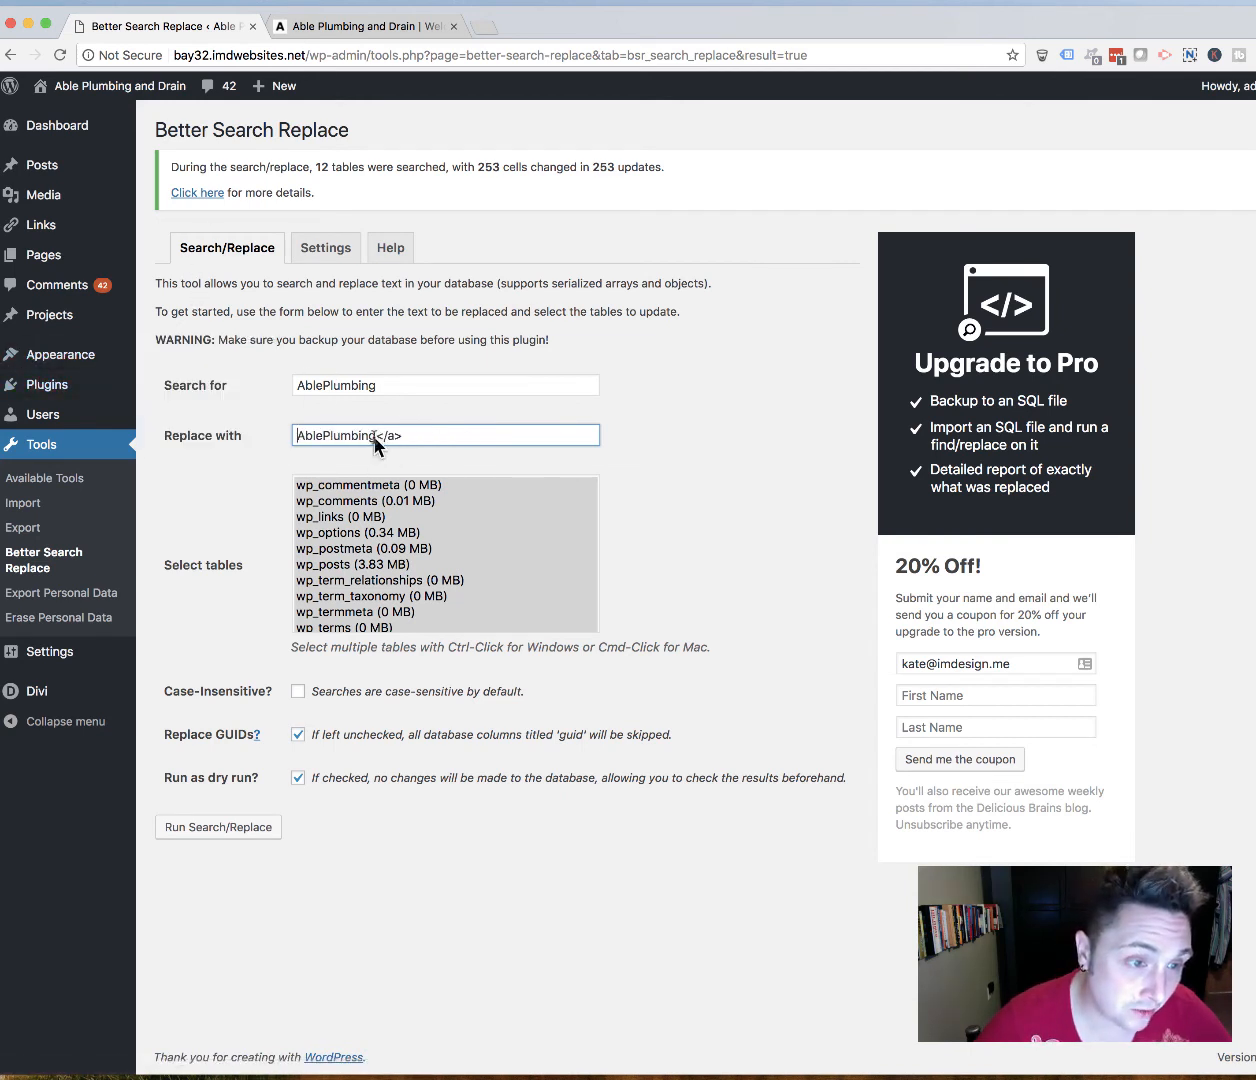
drag(377, 436, 696, 492)
key(BackSpace)
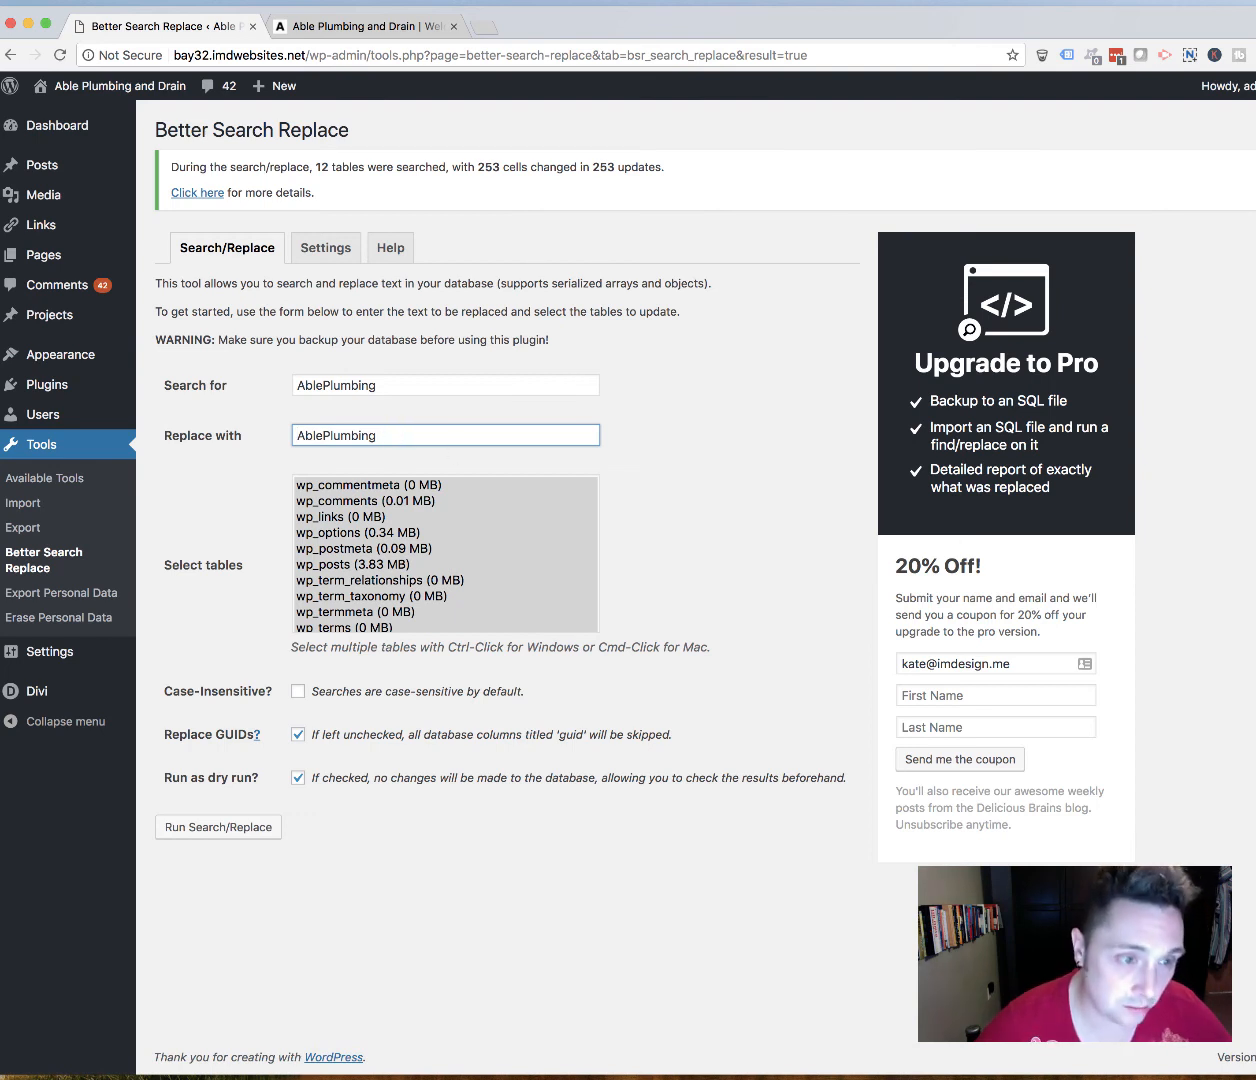
double_click(406, 440)
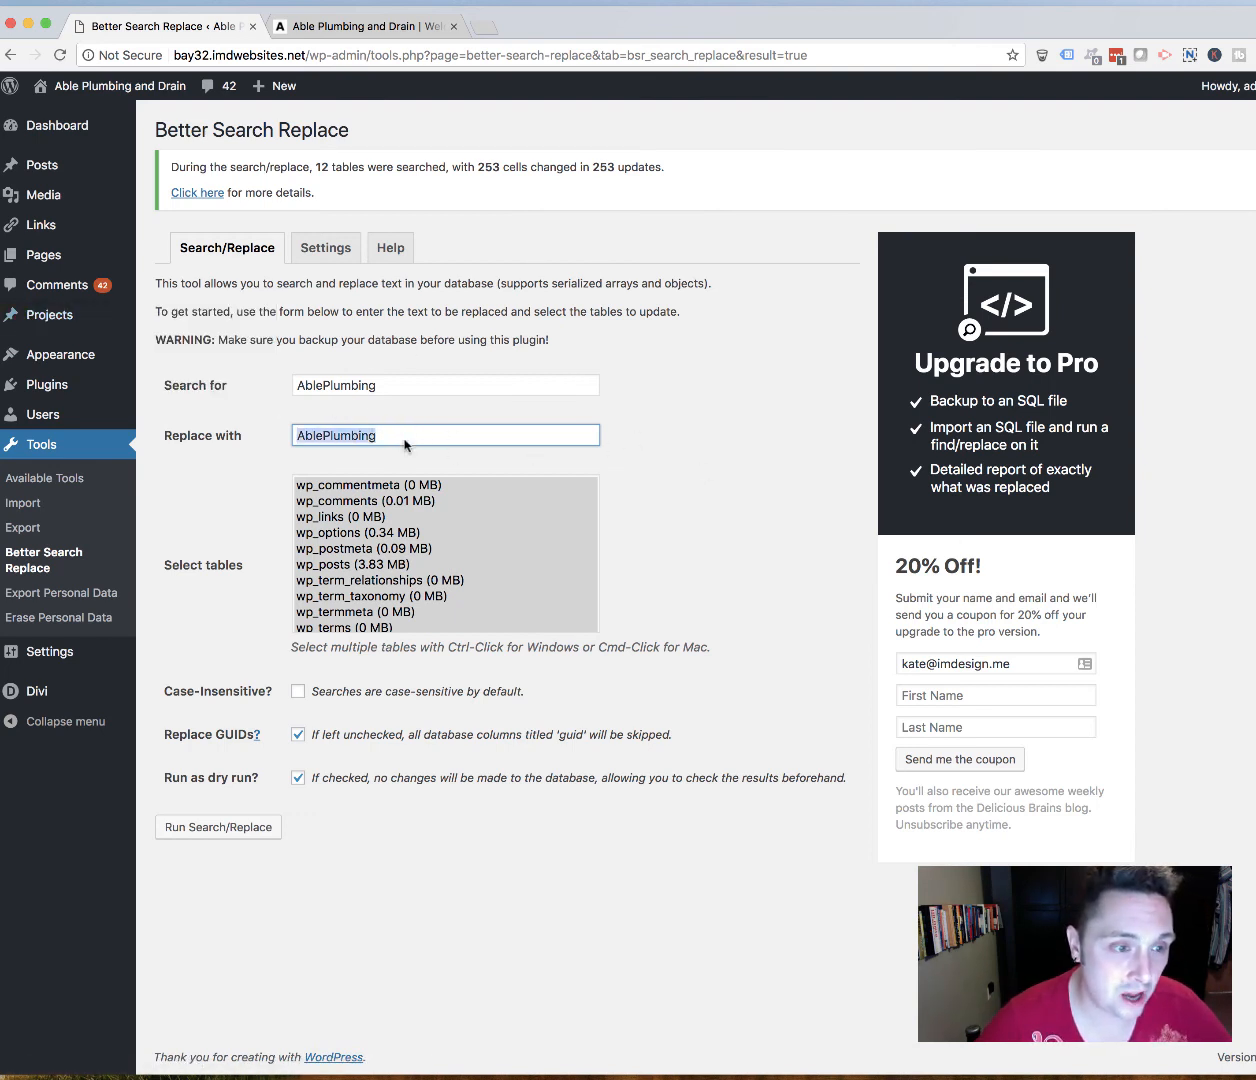
key(BackSpace)
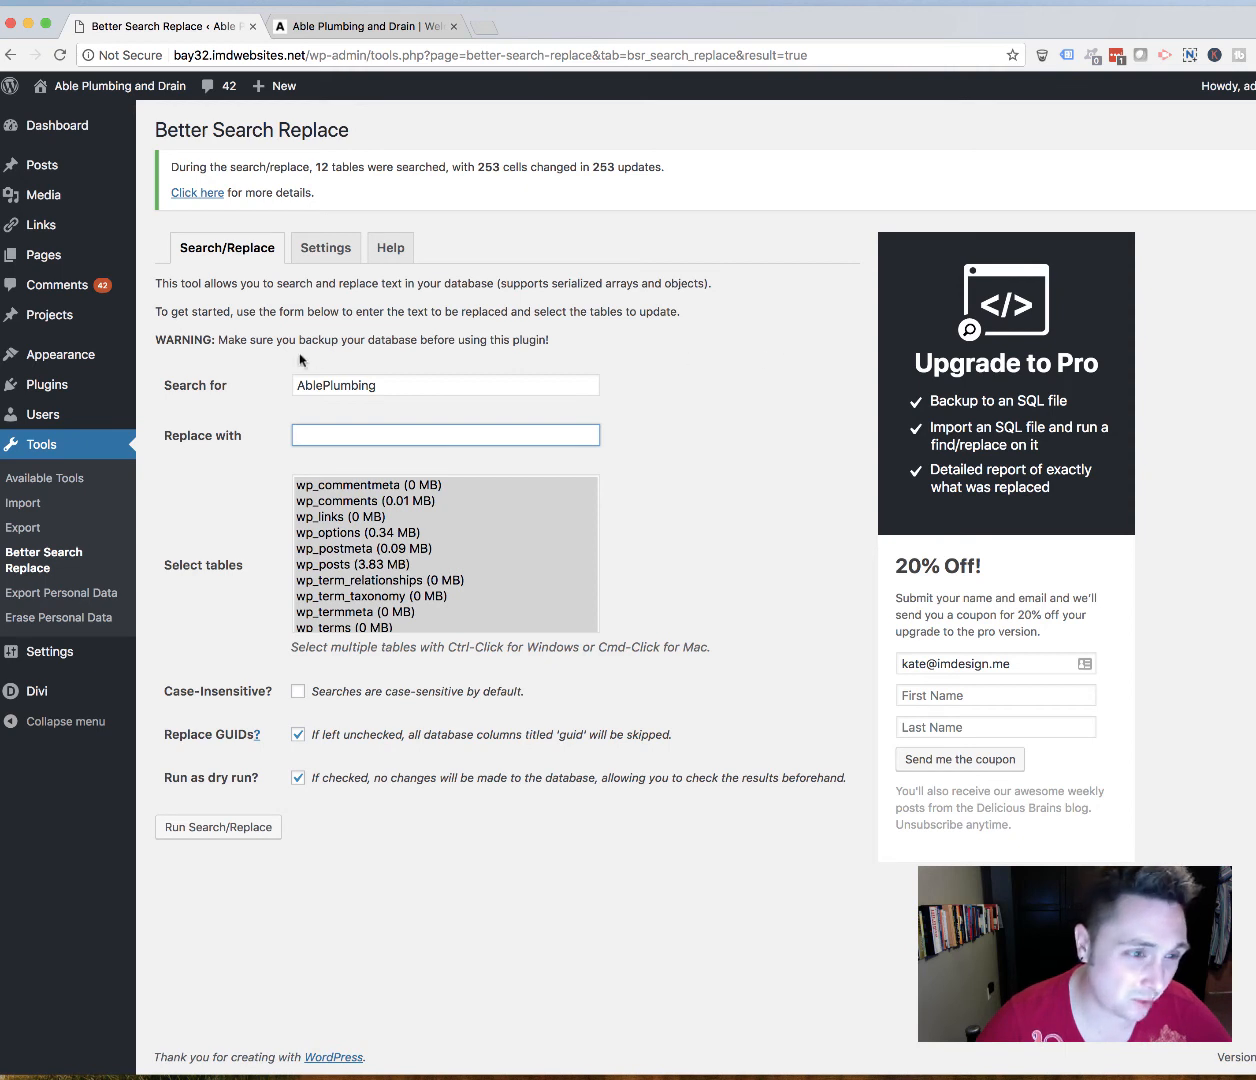
scroll(327, 518, down, 2)
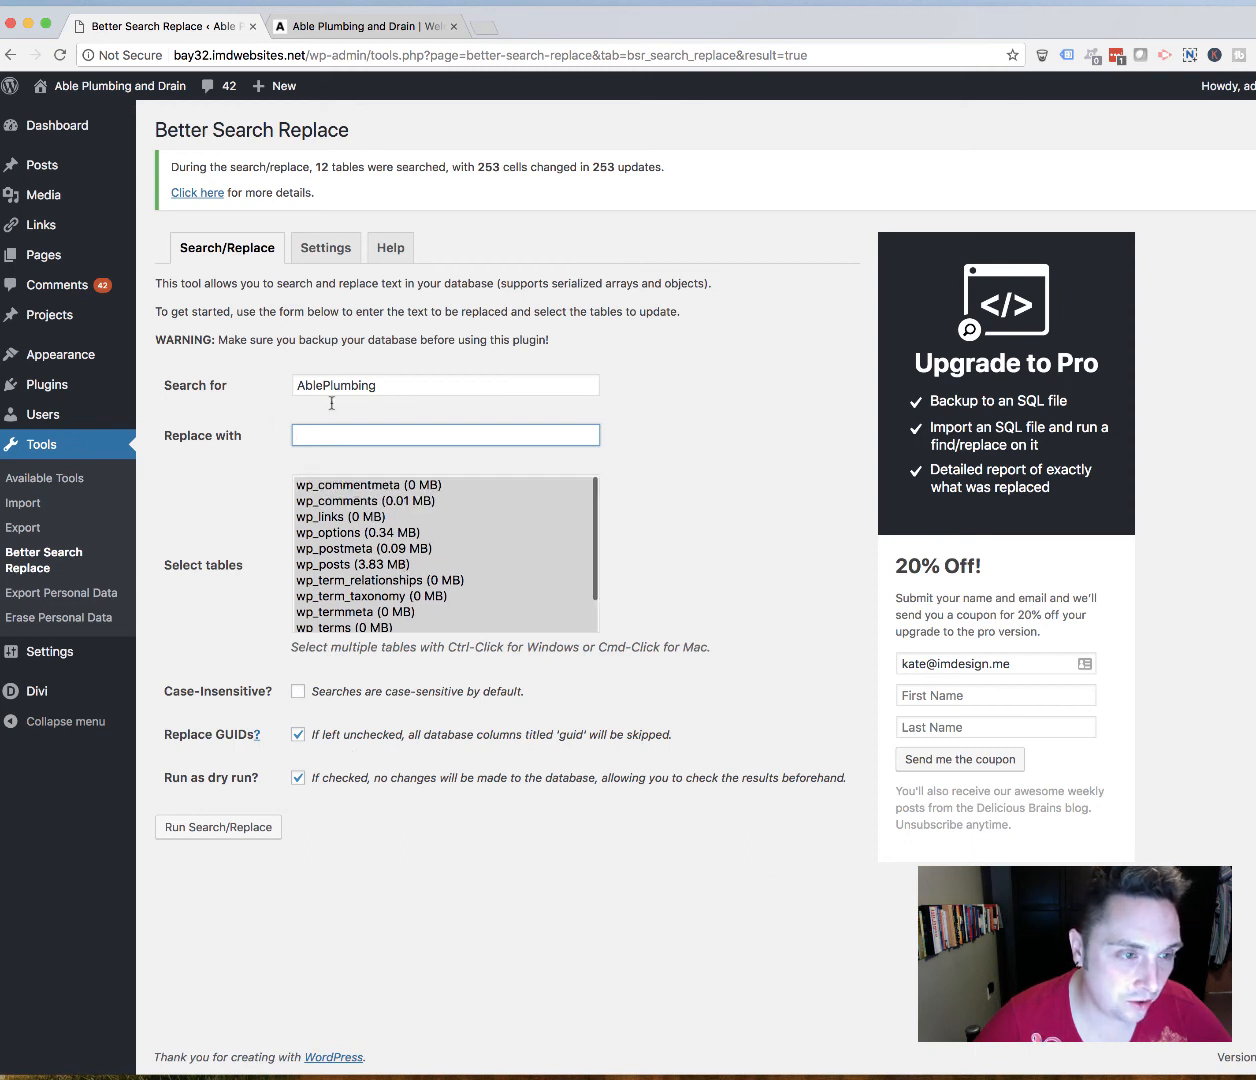
scroll(405, 528, up, 1)
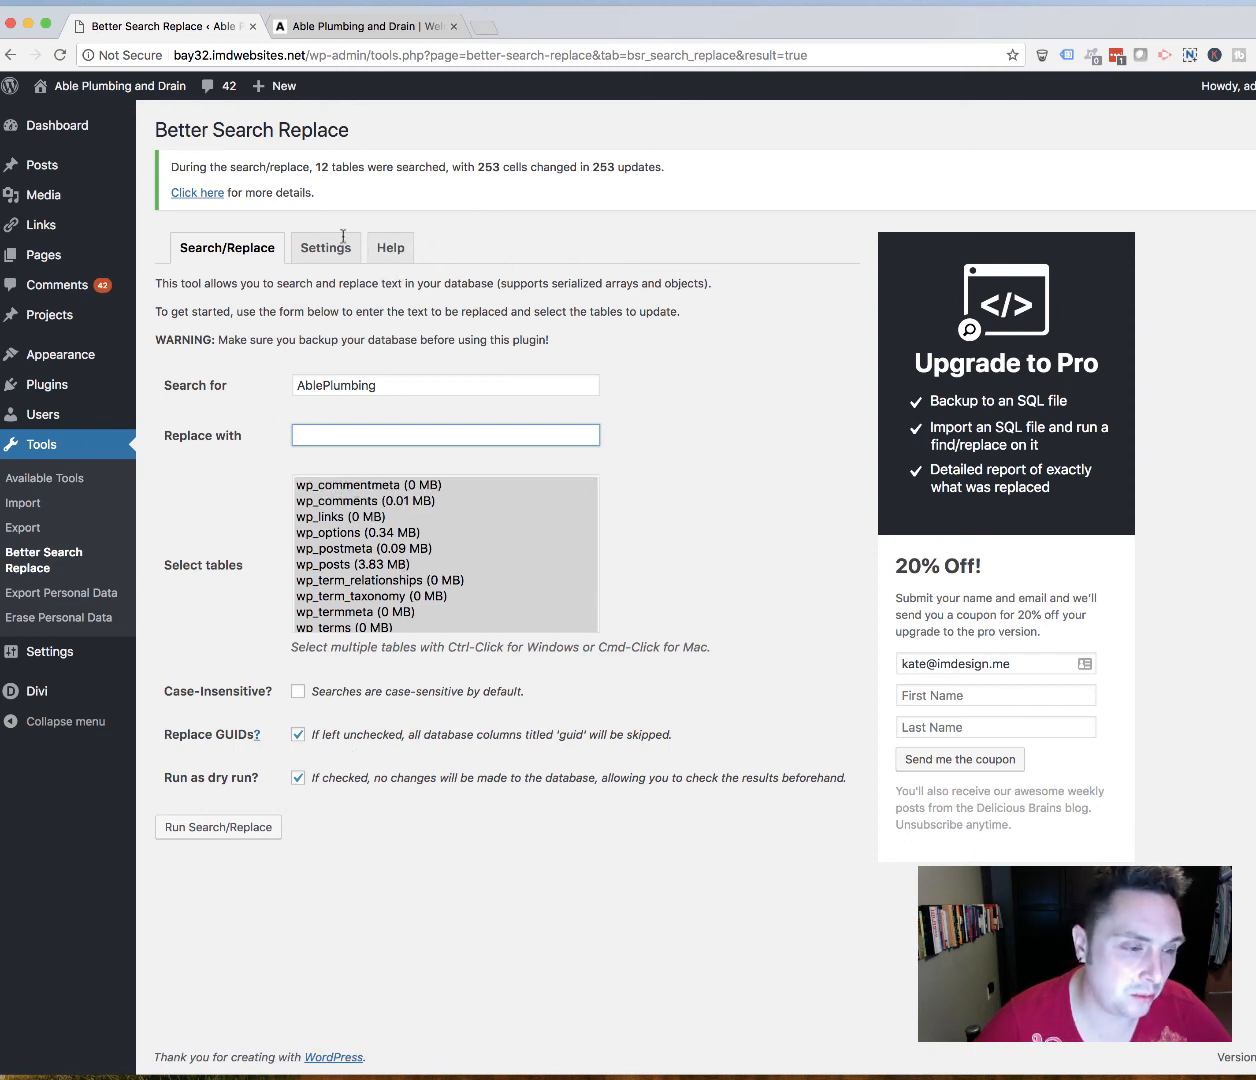
Step: Reload the site's home page, examine its header colors, Plumbing Services text and Contact Information section, and return to the Better Search Replace form
click(413, 44)
key(super+r)
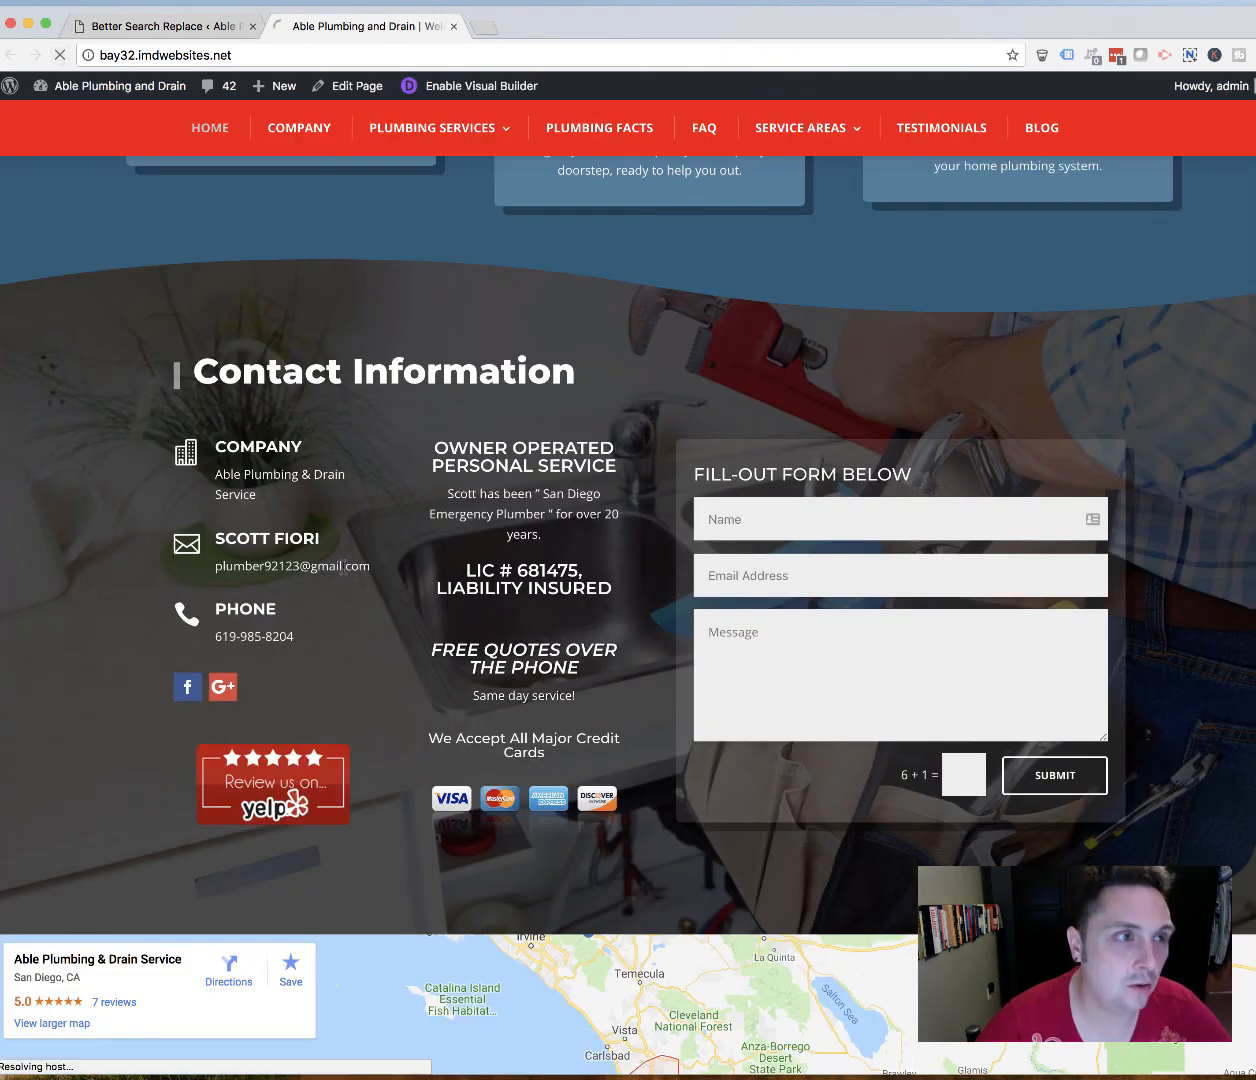
scroll(283, 530, up, 5)
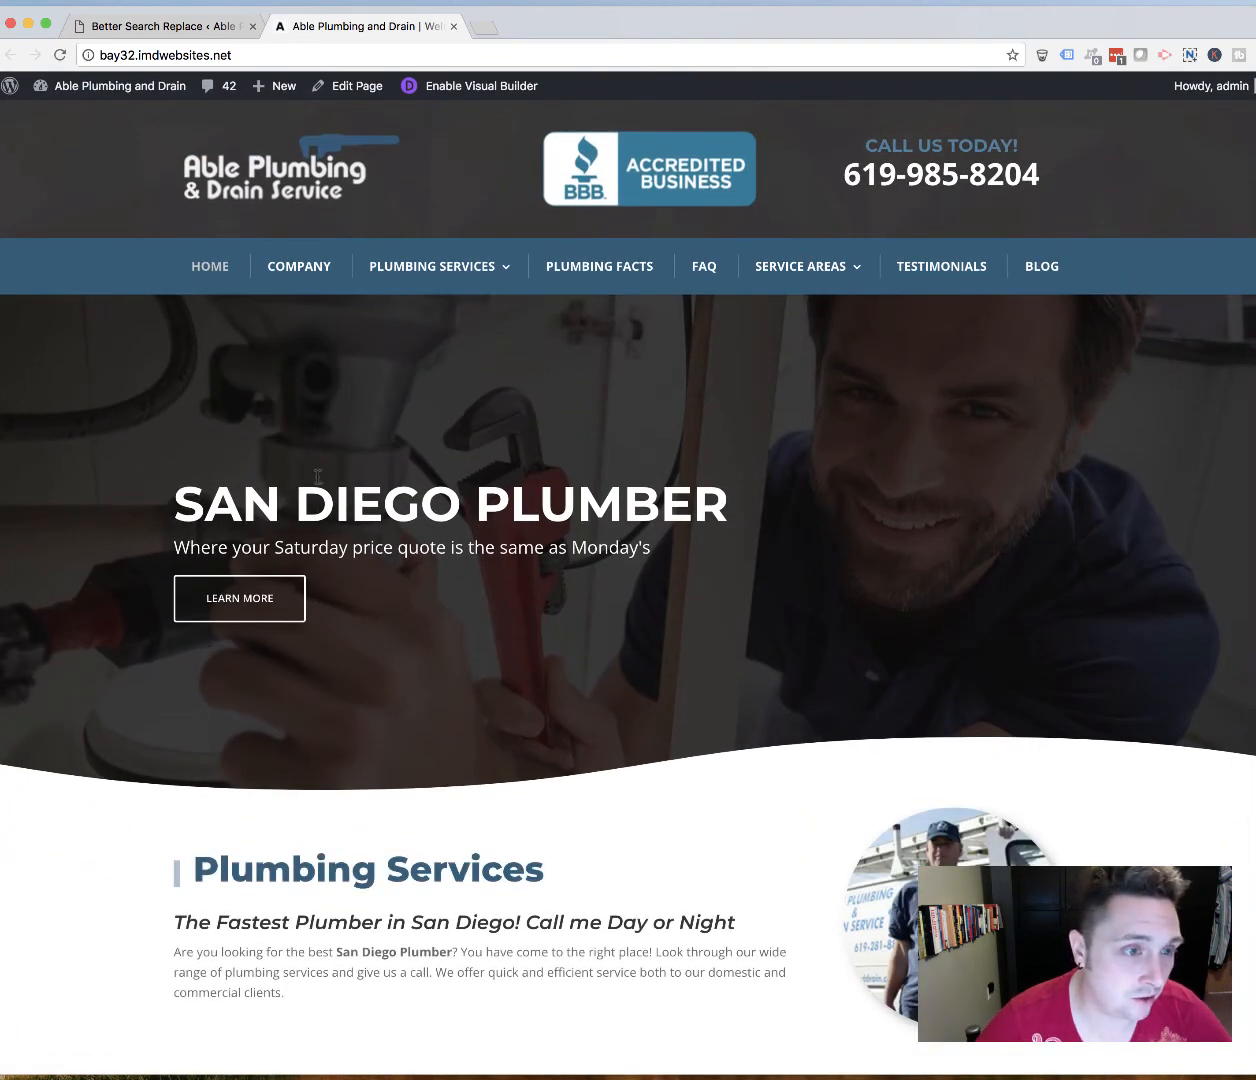
scroll(313, 467, down, 20)
scroll(313, 481, up, 20)
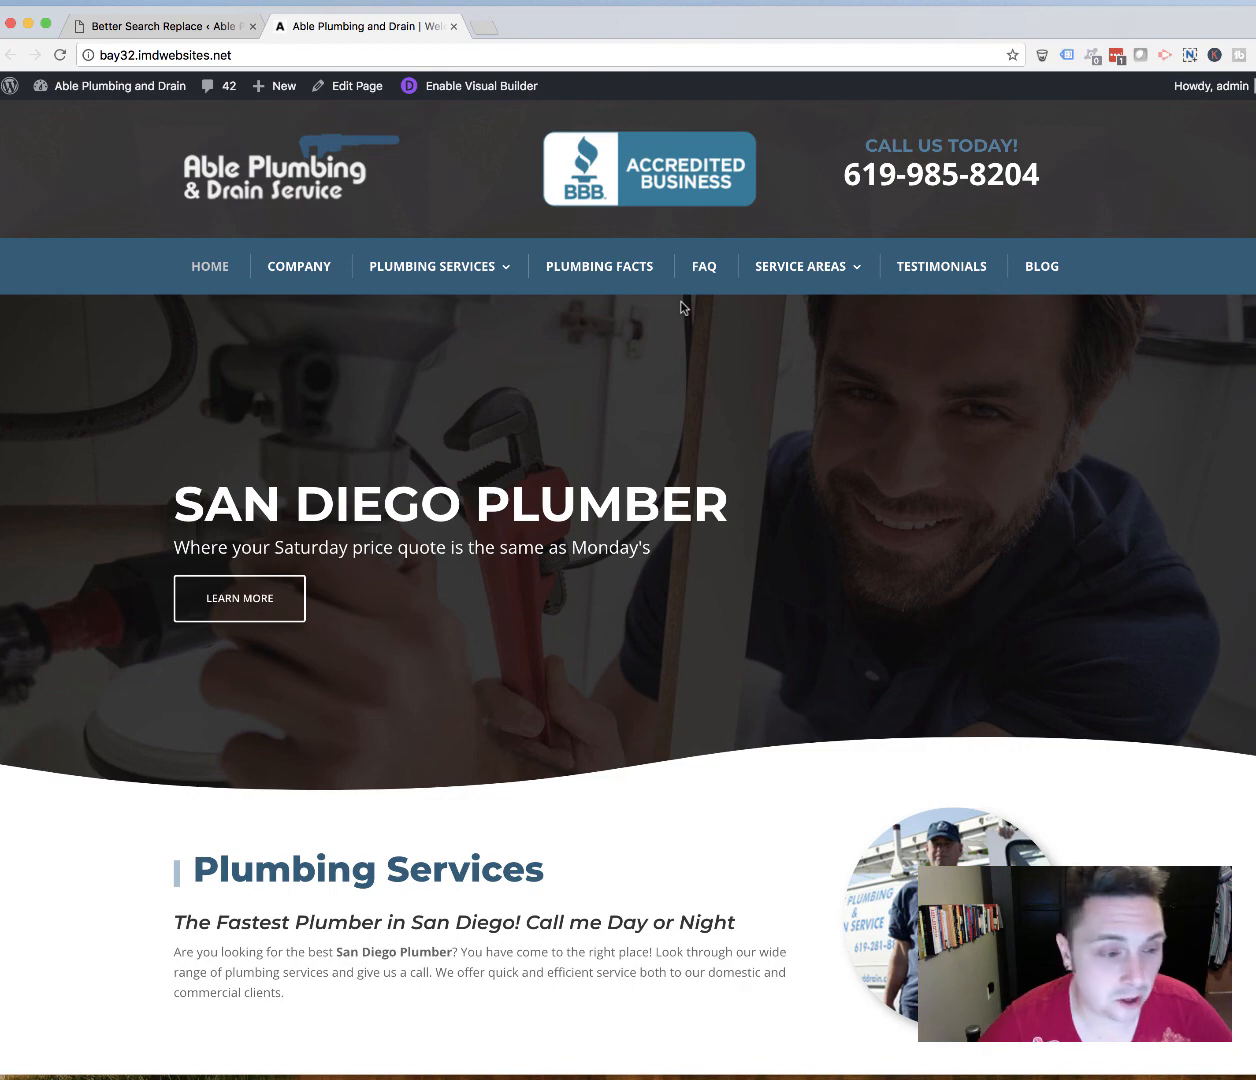
scroll(336, 757, down, 2)
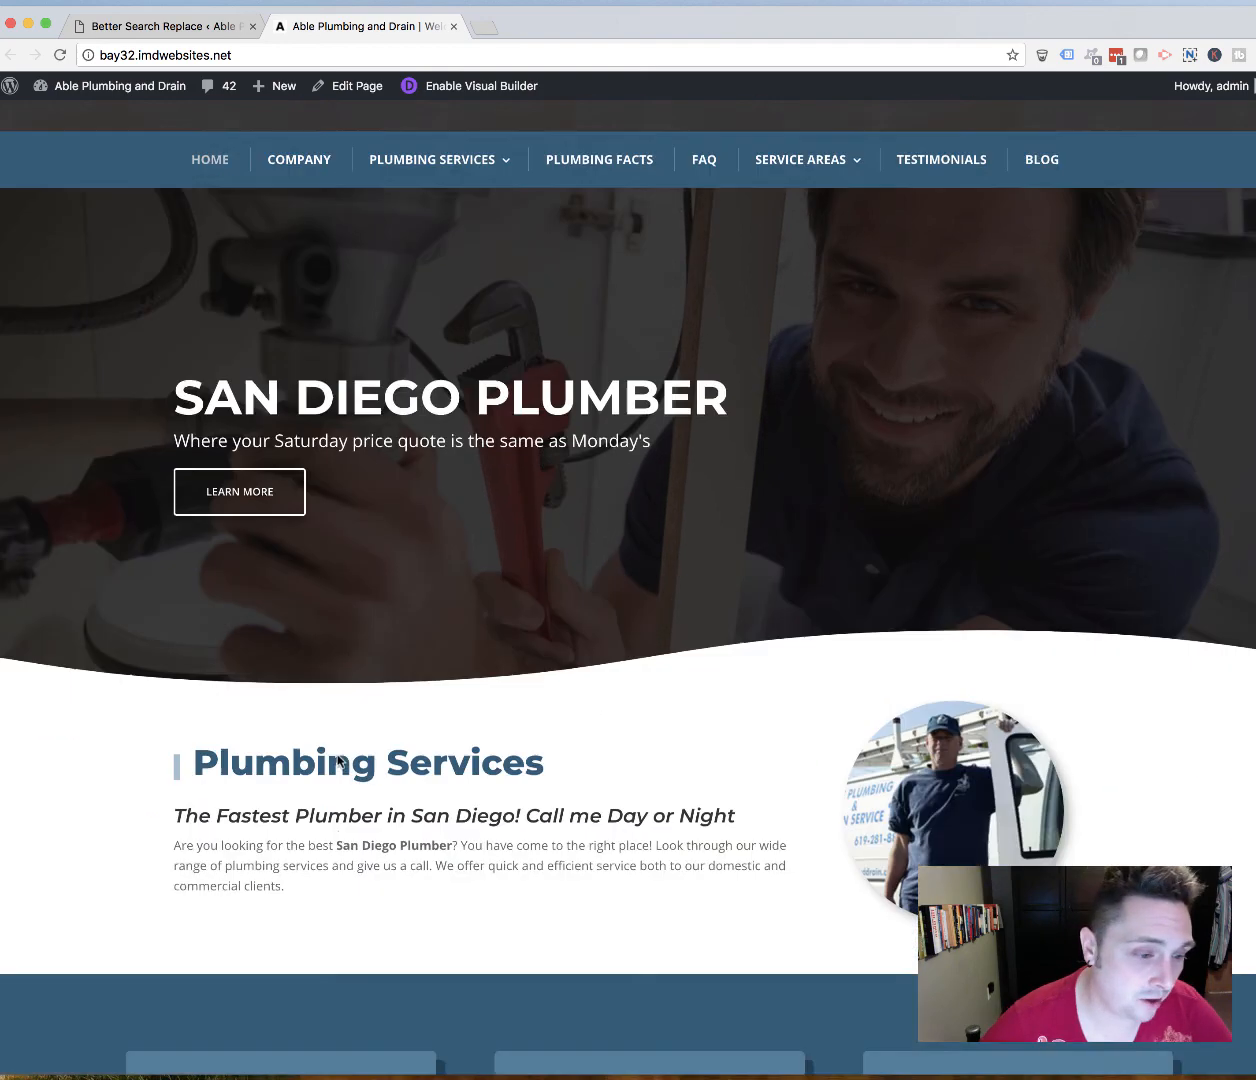
scroll(336, 770, down, 6)
drag(178, 420, 503, 548)
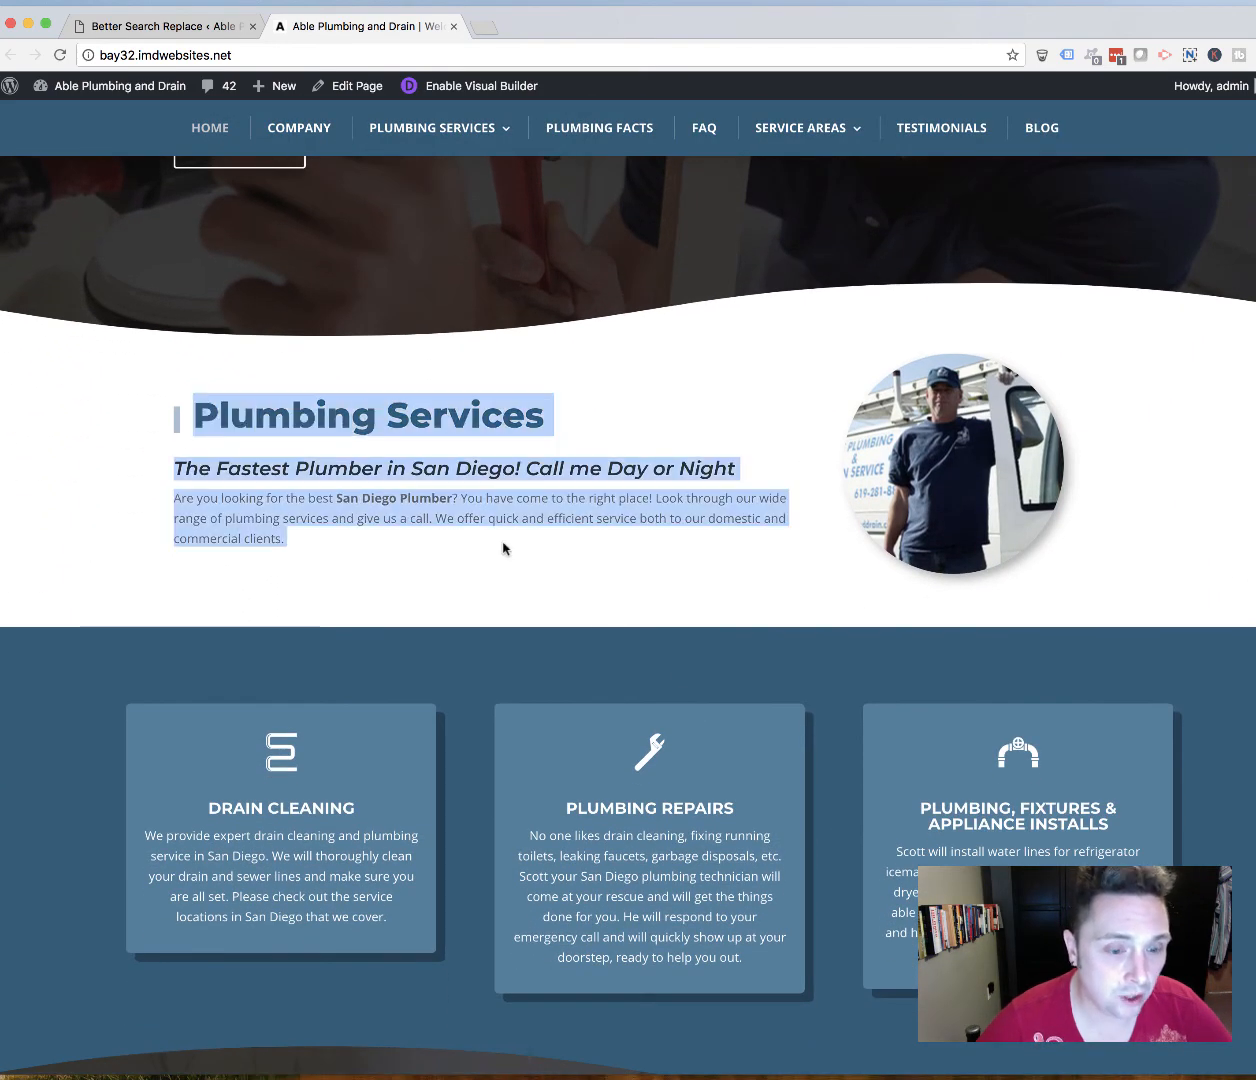
scroll(617, 630, down, 18)
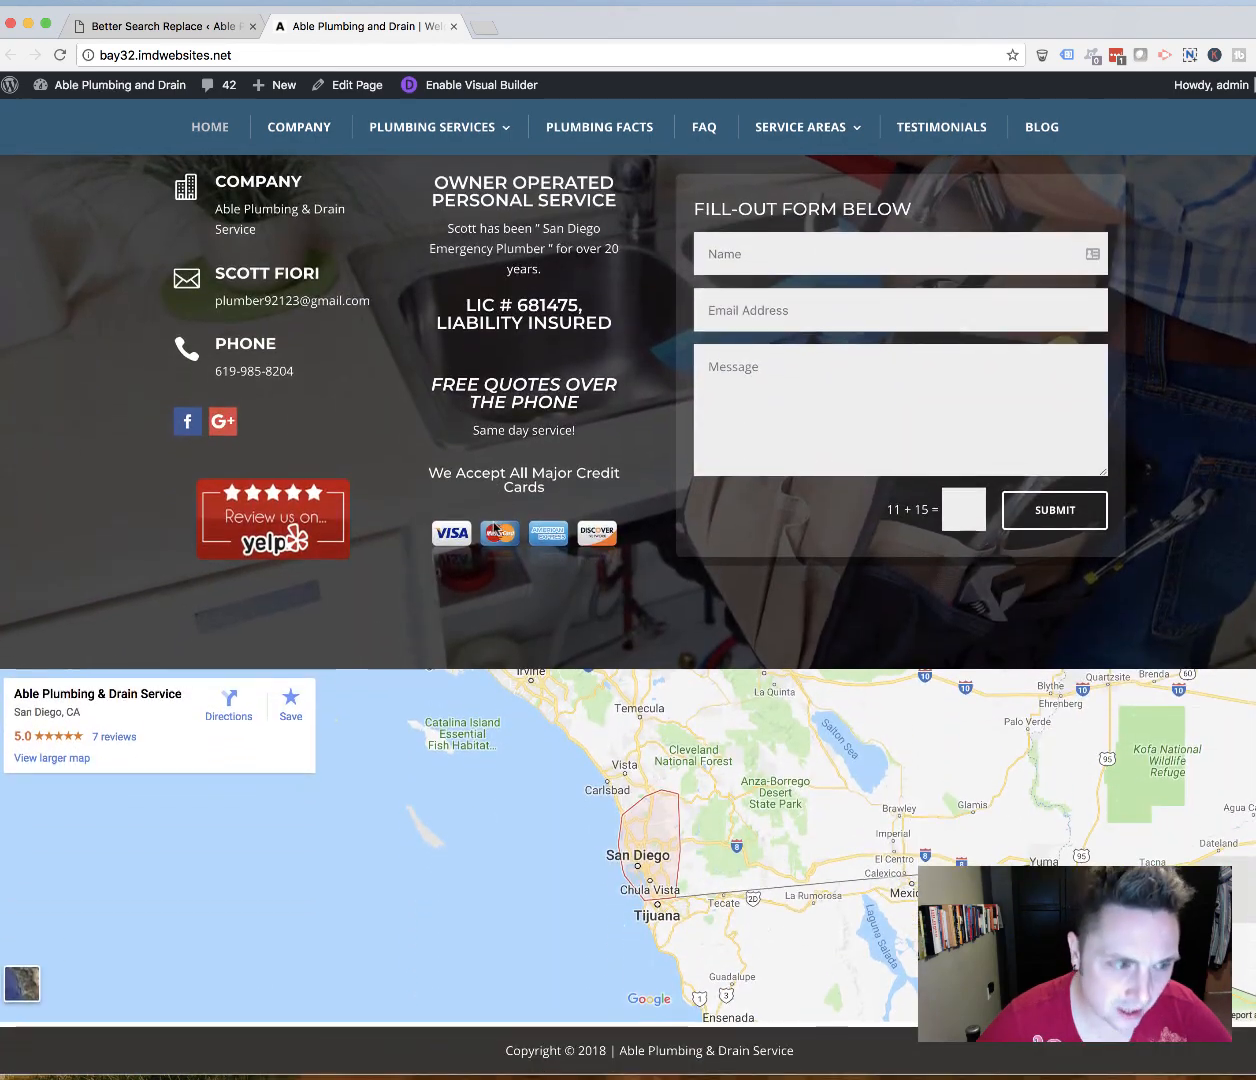
scroll(494, 528, up, 4)
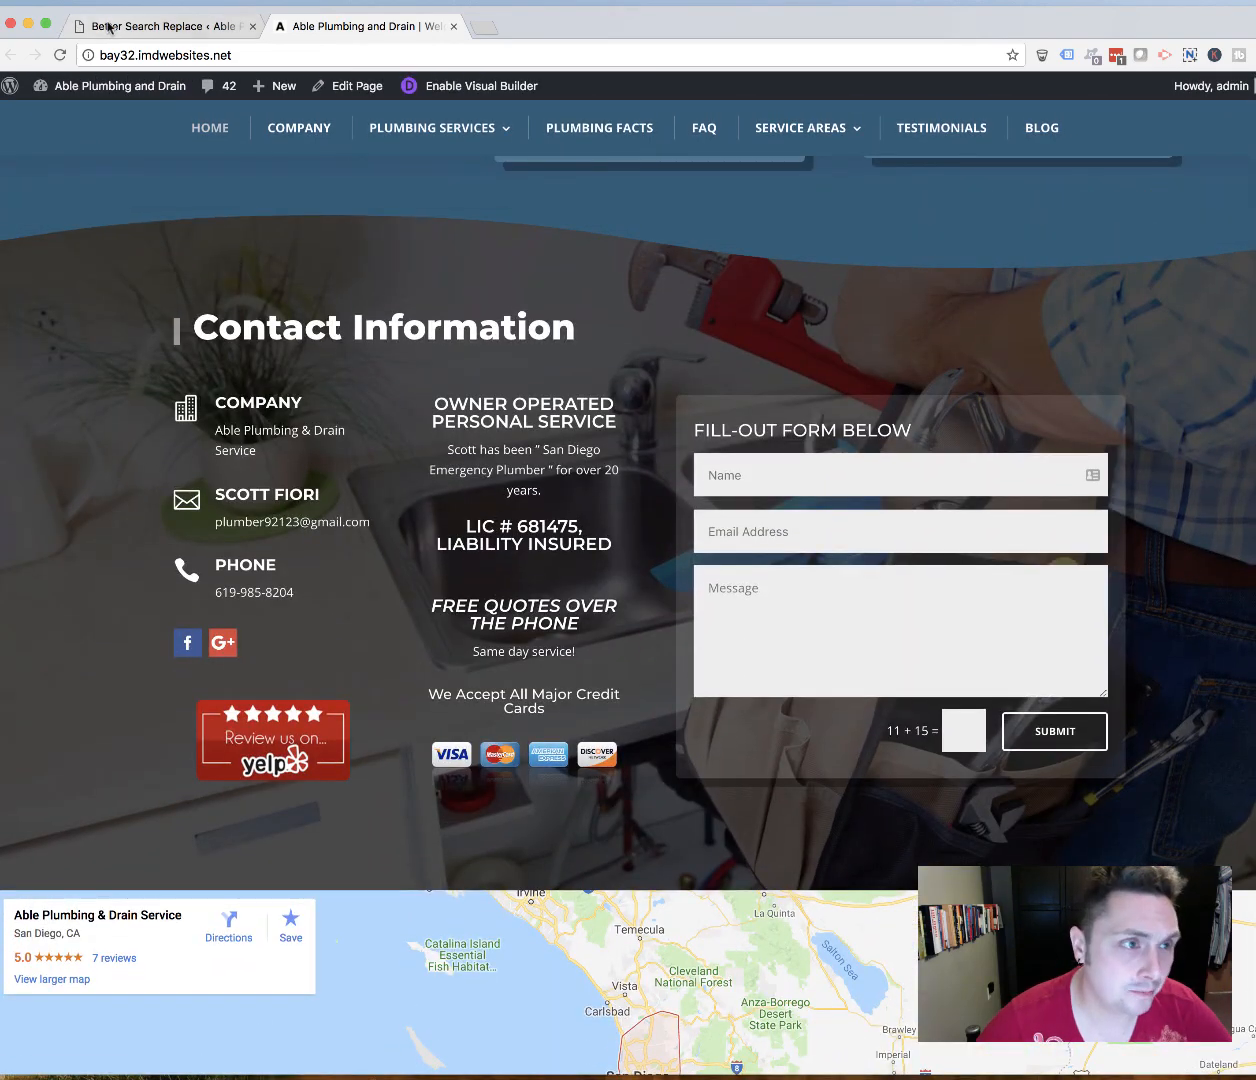
click(109, 27)
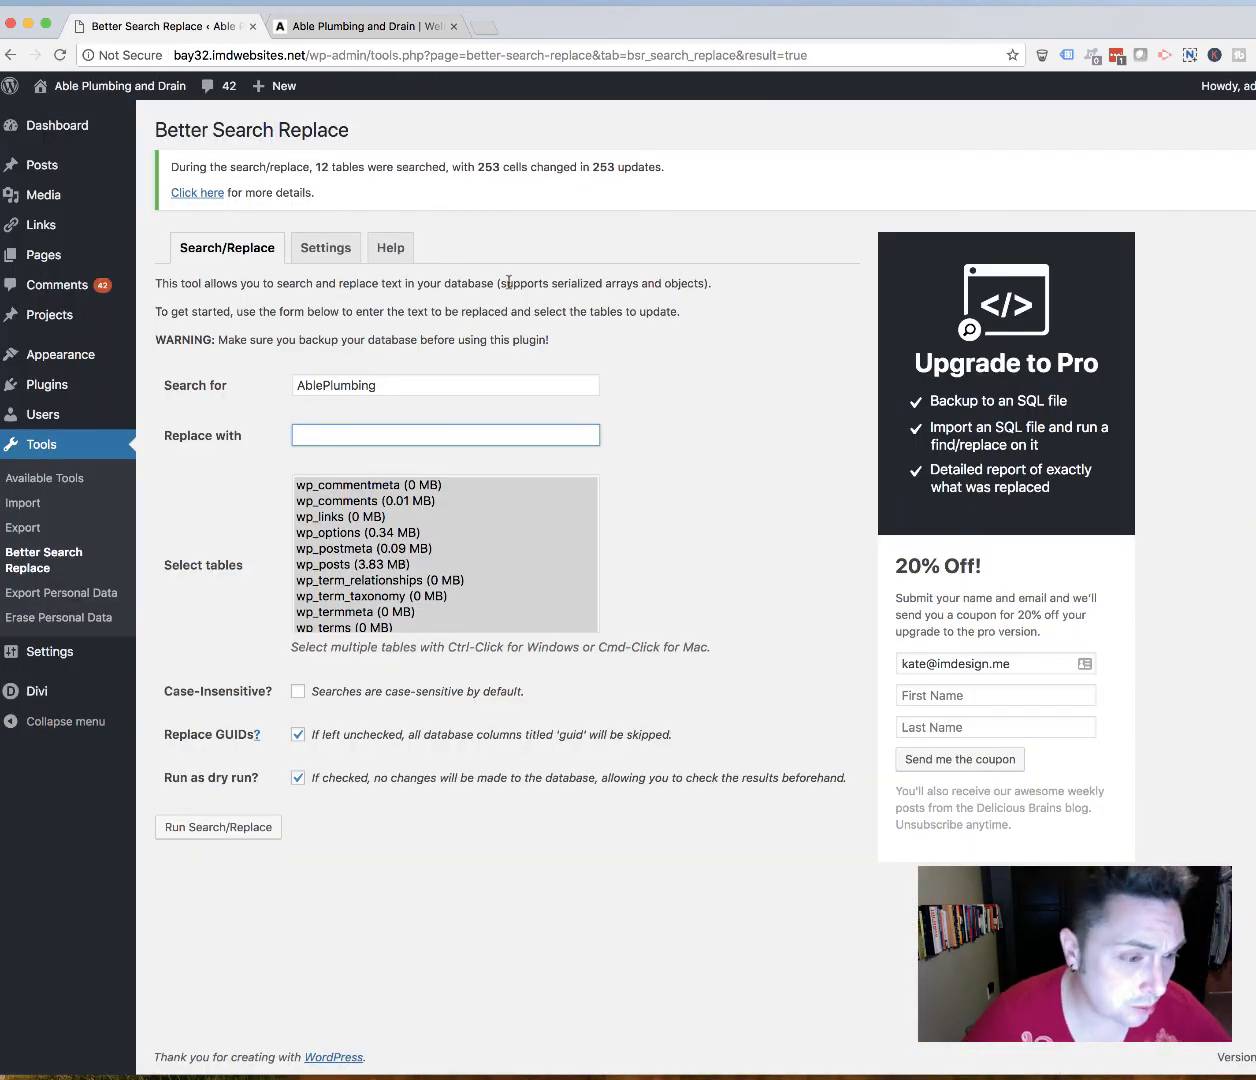